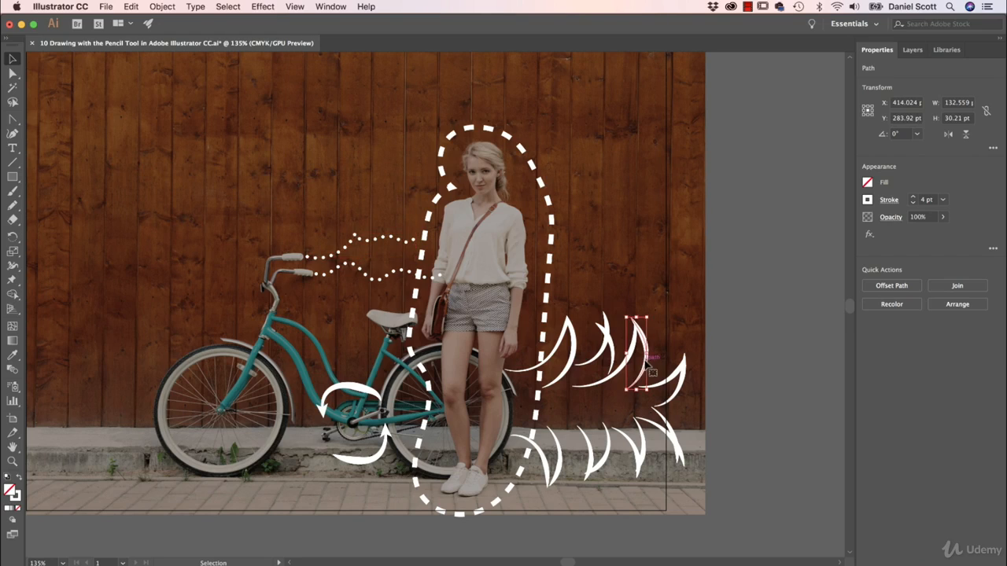
left_click(761, 381)
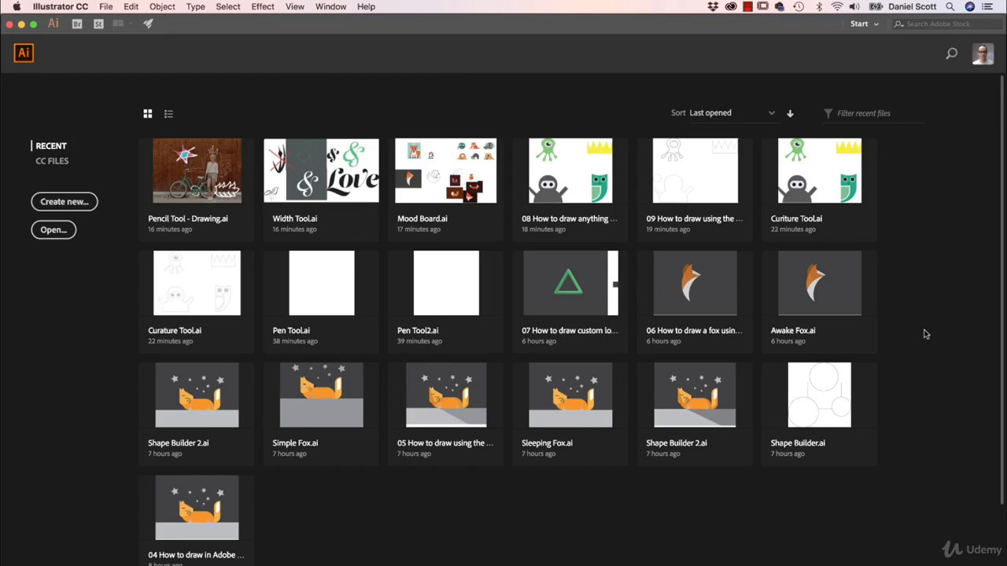
- Create a new print document from the Letter preset in landscape orientation, 792 x 612 pt
left_click(111, 7)
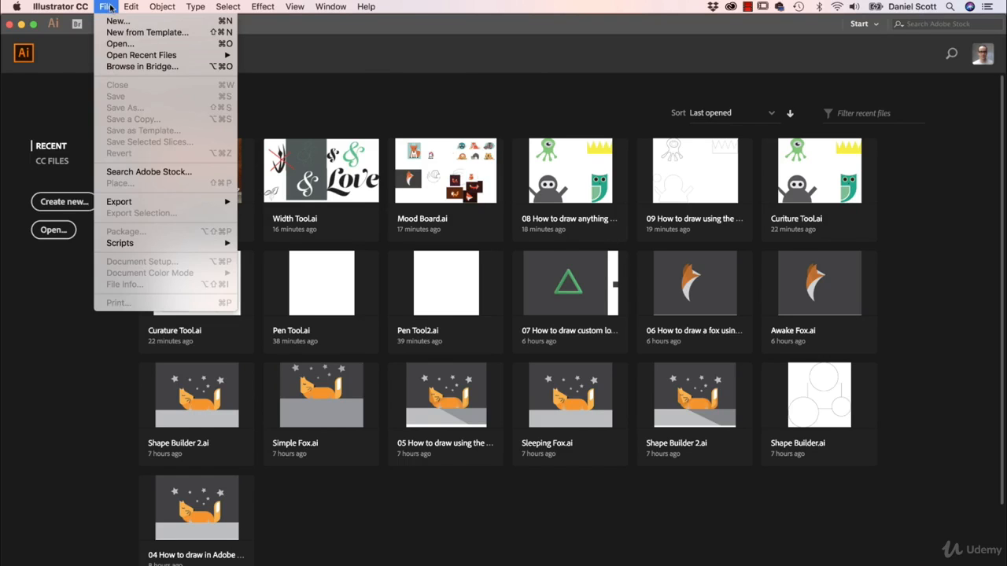
left_click(112, 19)
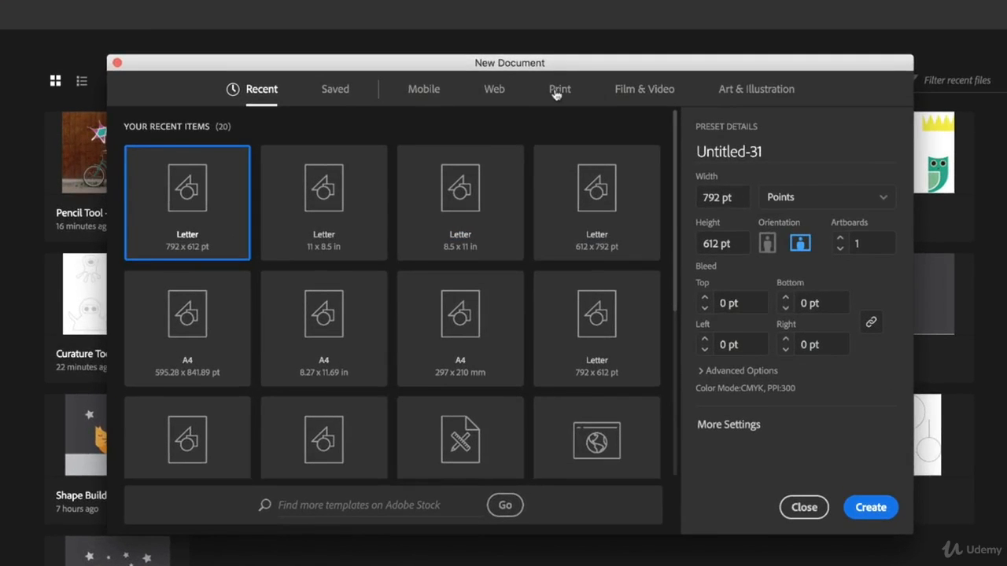
left_click(547, 119)
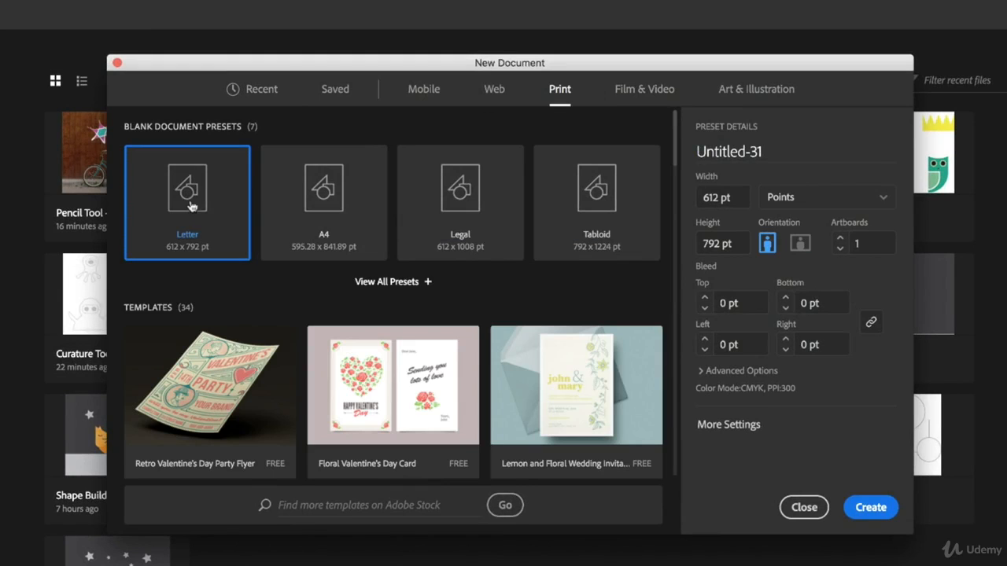
left_click(800, 244)
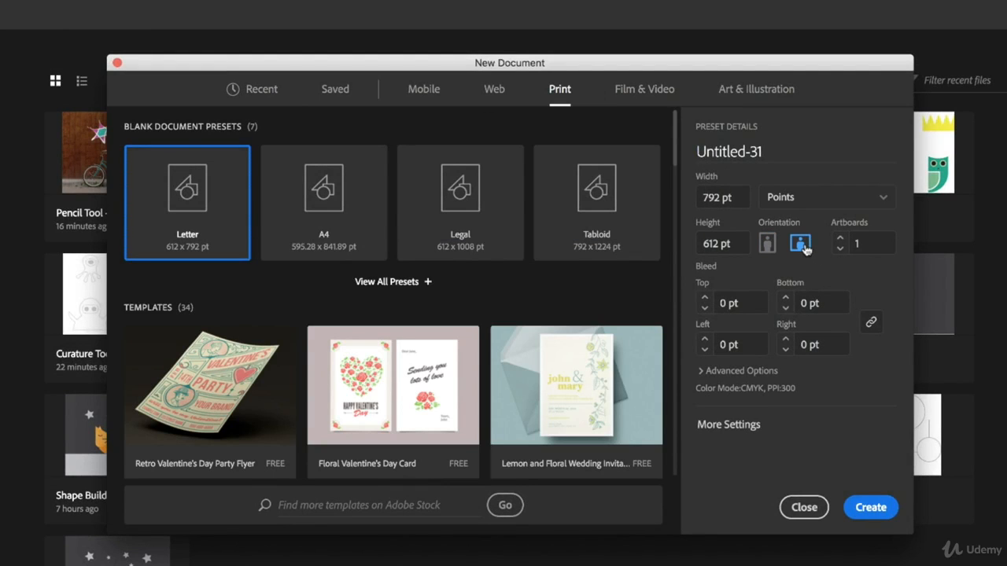
left_click(877, 510)
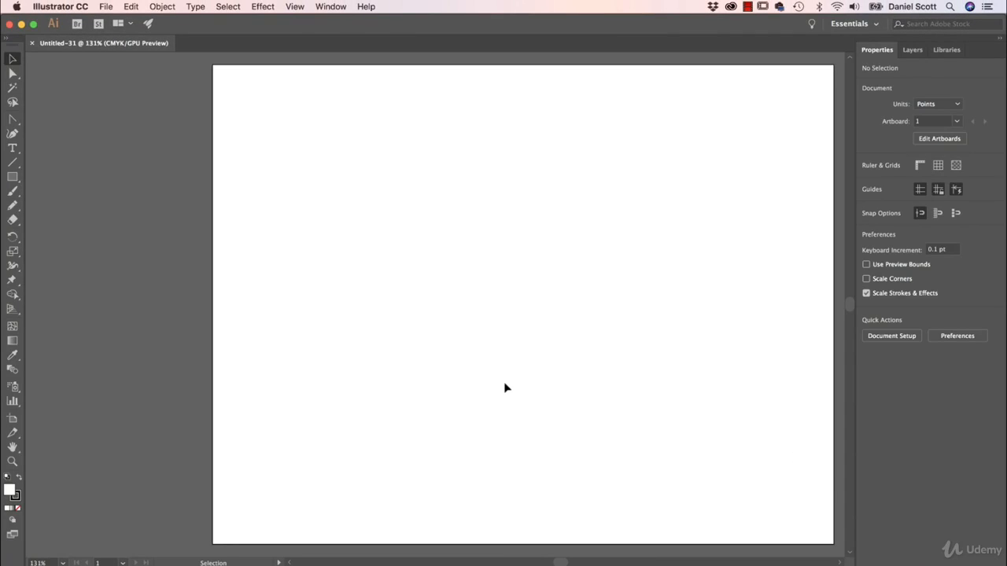
- Place Drawing 1.jpeg from the Exercise Files folder, unlinked and at its original size, near the artboard's top-left corner
left_click(105, 6)
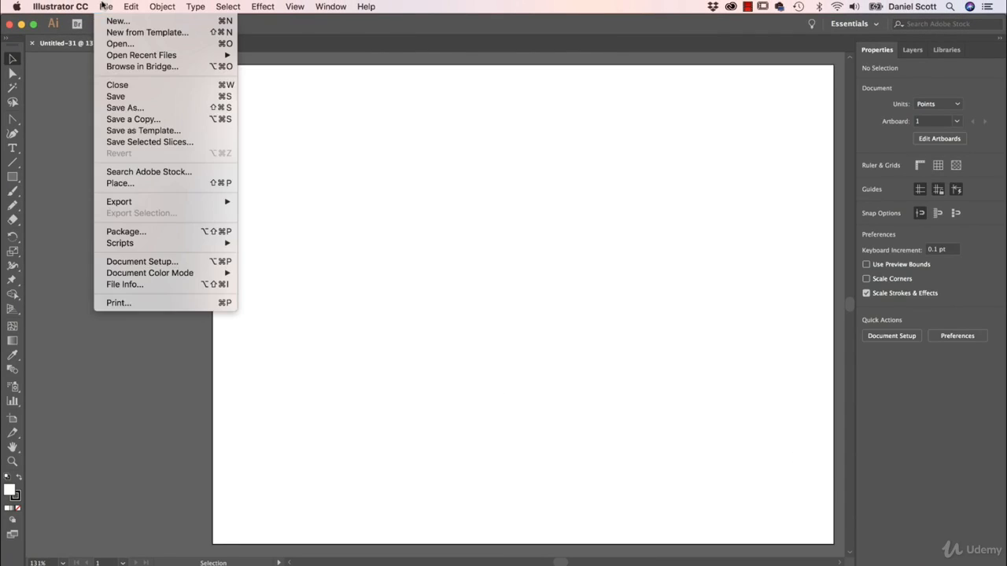
left_click(120, 182)
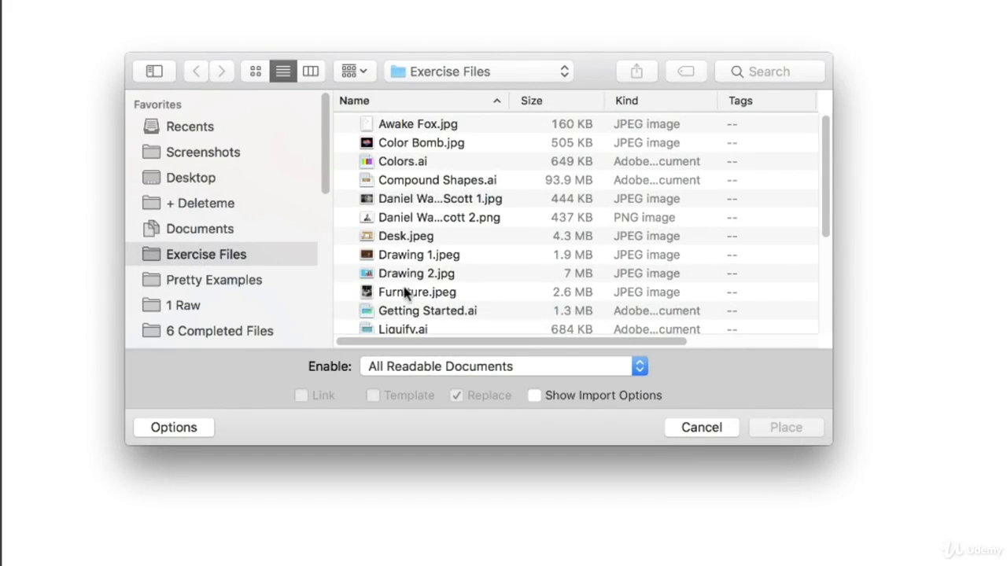
left_click(411, 257)
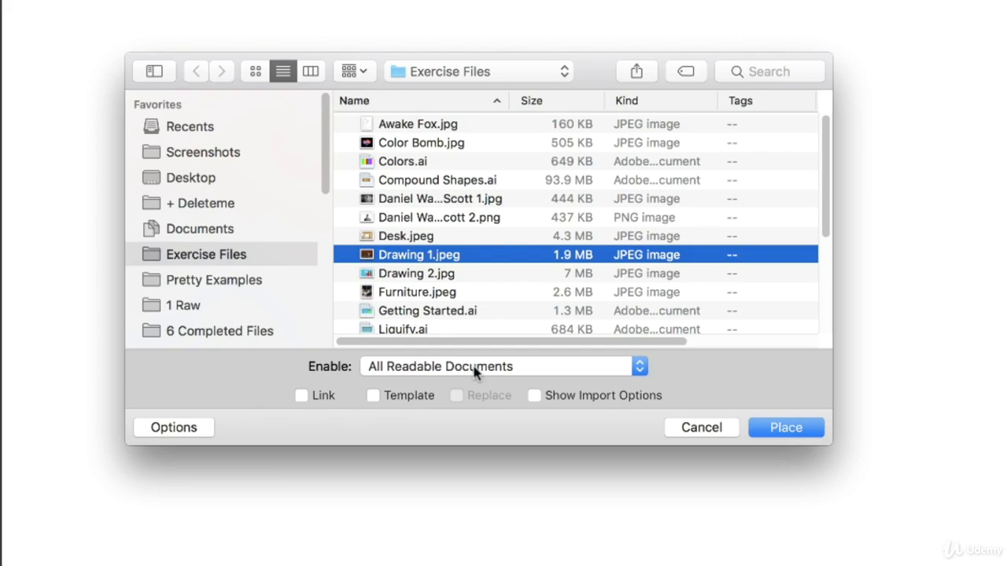
left_click(775, 427)
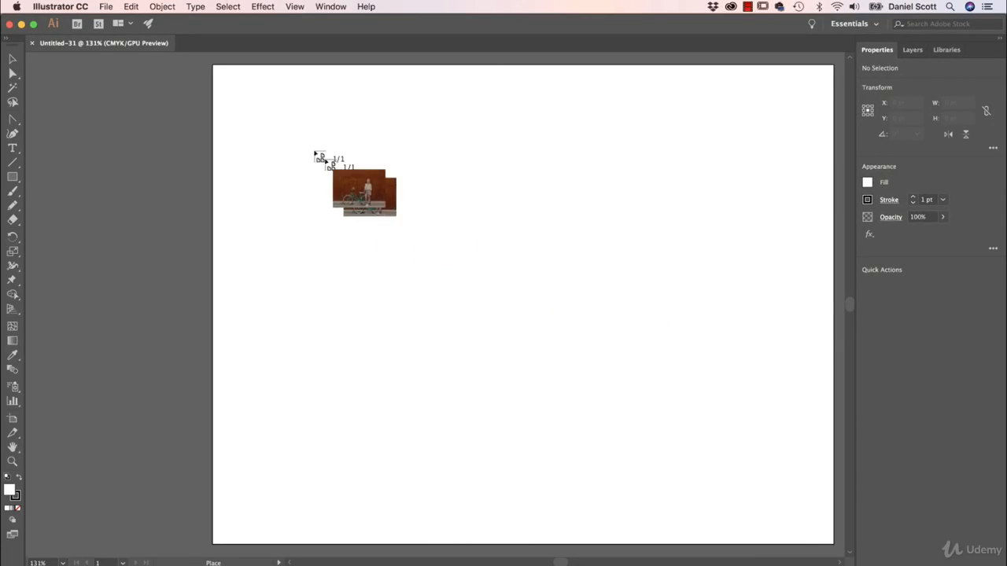
left_click(225, 73)
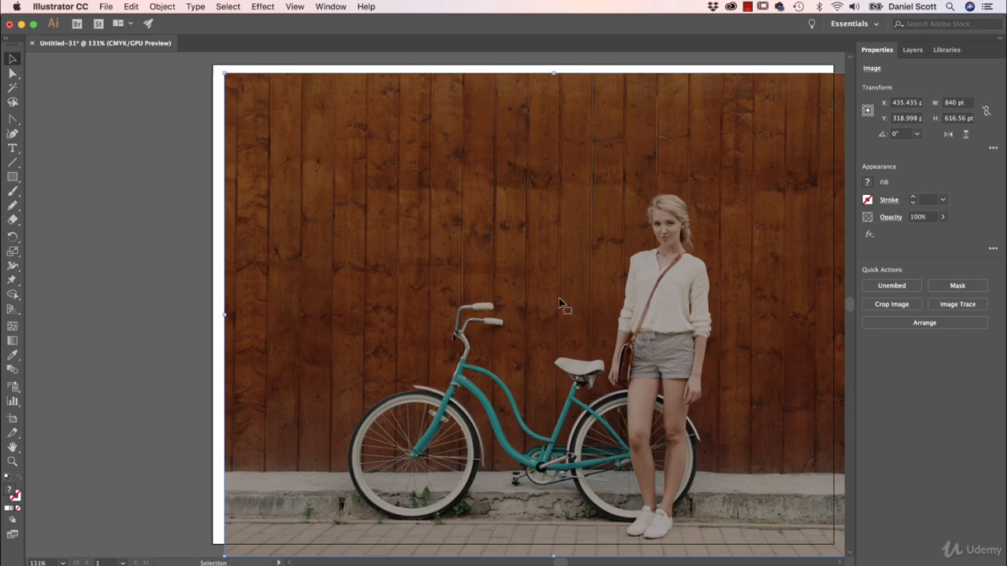
- Check the Smart Guides setting and snap the placed photo's top-left corner to the artboard's top-left corner
left_click(295, 7)
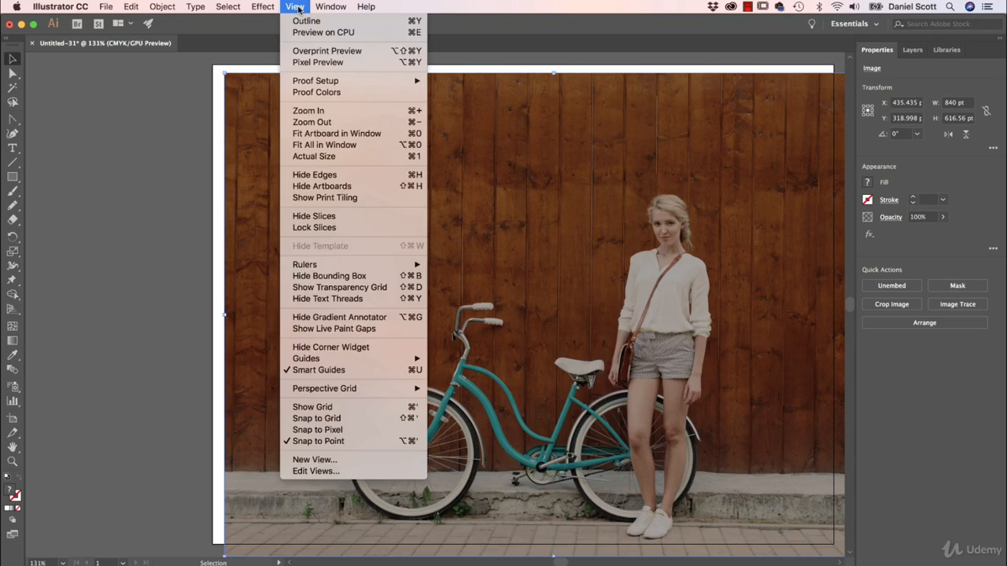
left_click(297, 374)
left_click_drag(351, 197, 339, 189)
key("space")
left_click_drag(603, 312, 496, 316)
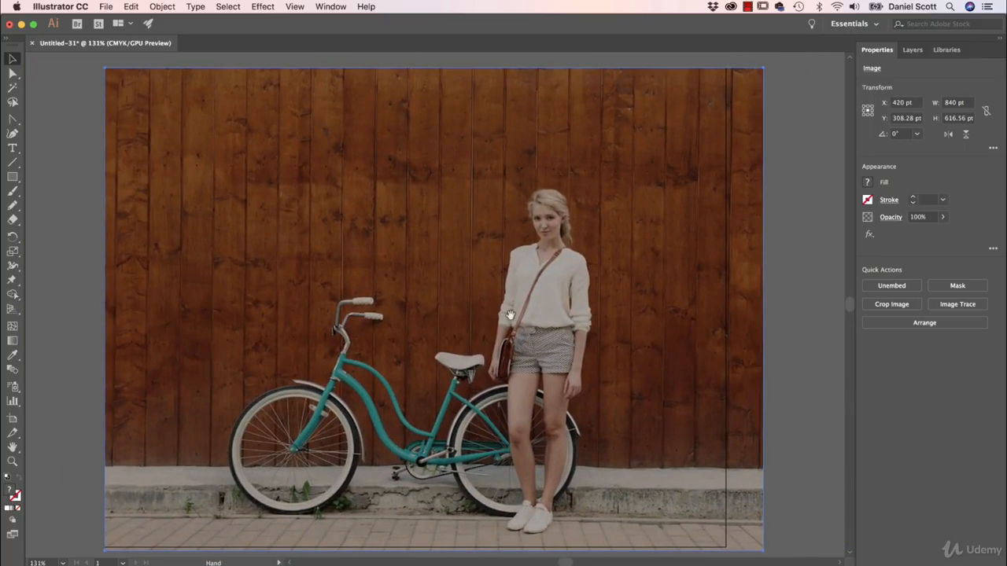
- Rename the photo's layer as Background and lock it
left_click(912, 49)
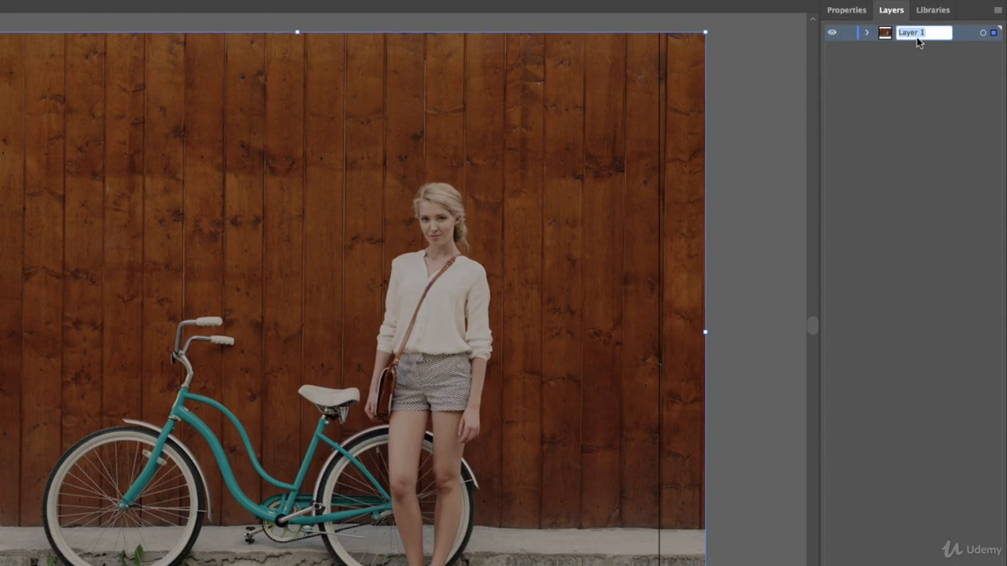
type("Background")
key("Return")
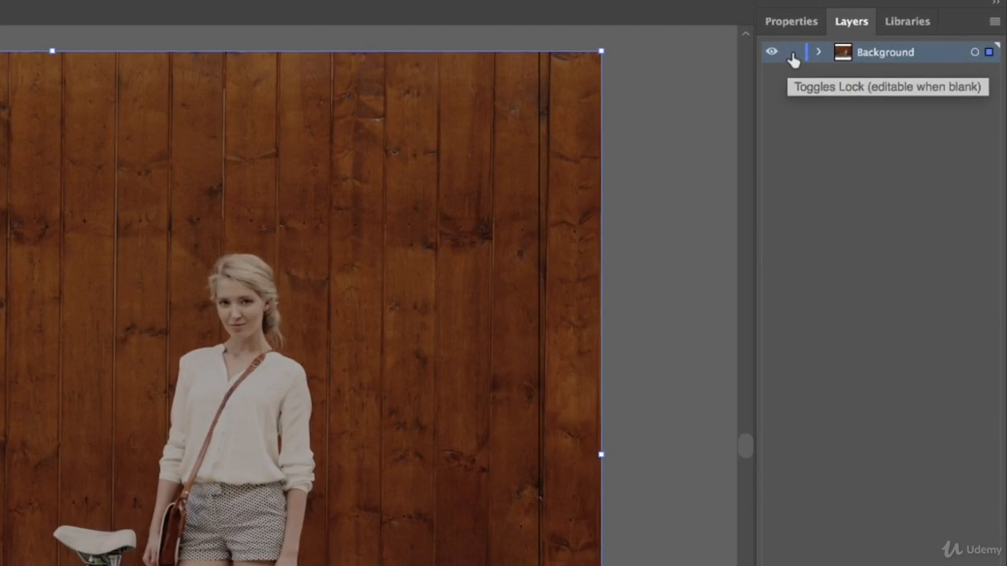
left_click(849, 34)
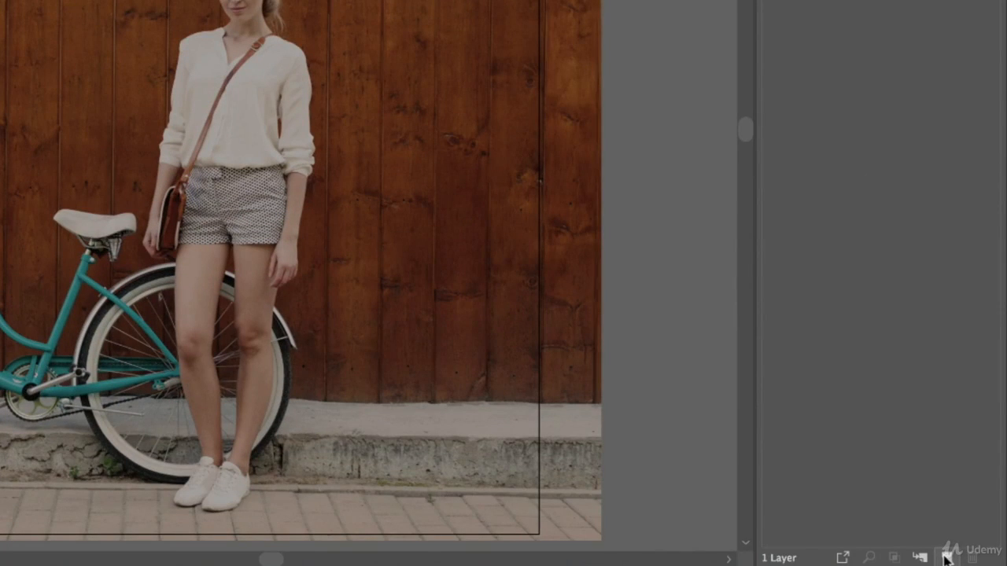
- Add a new layer above Background and name it Drawing
left_click(948, 555)
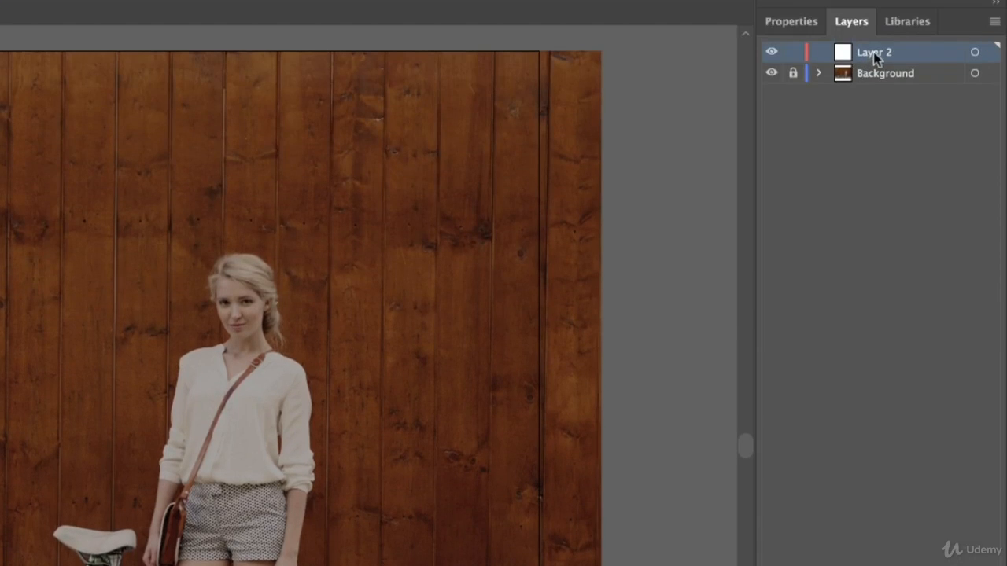
double_click(874, 52)
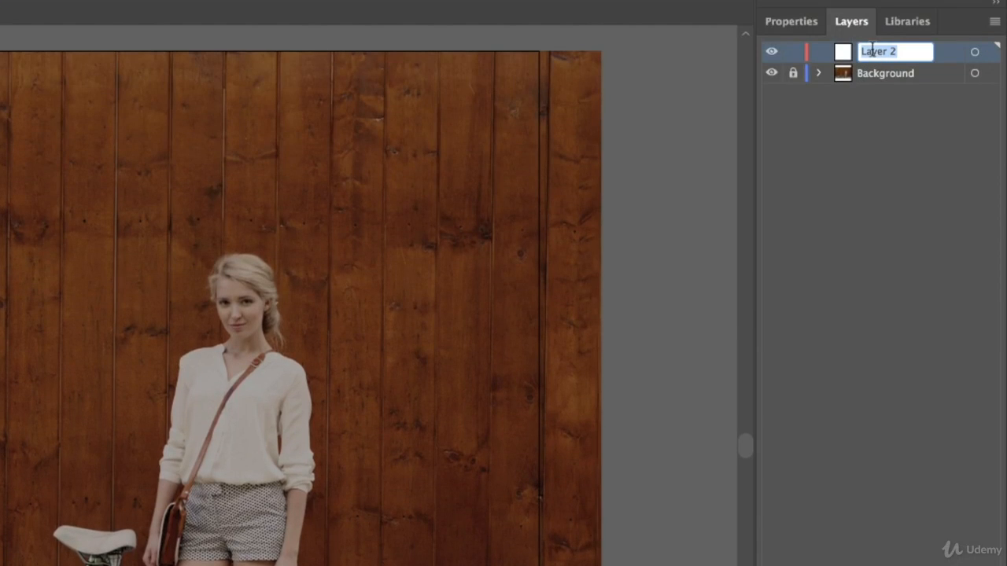
type("Drawing")
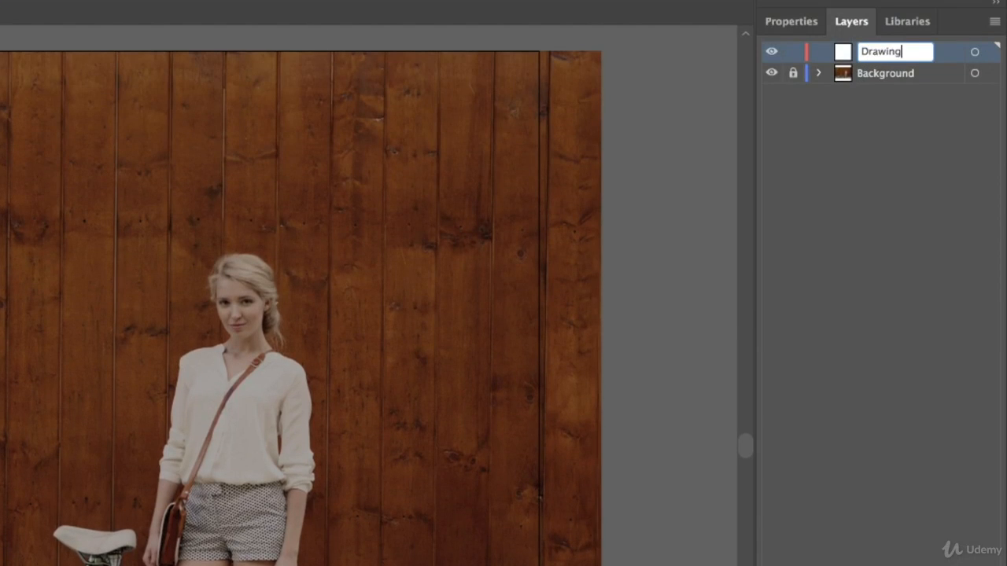
key("Return")
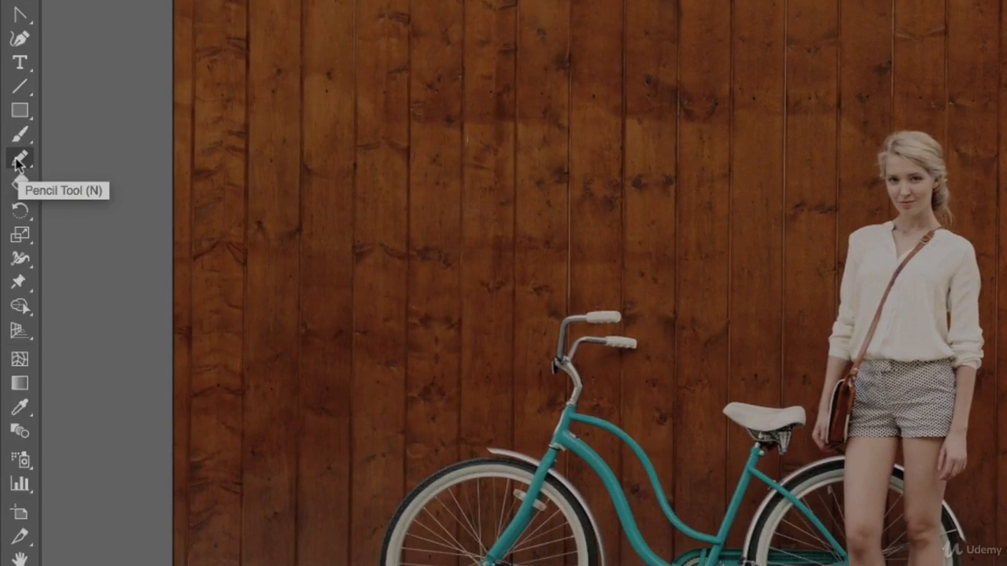
- Look at the Shaper tool grouped with the Pencil tool and activate the Pencil tool for drawing
left_click(20, 164)
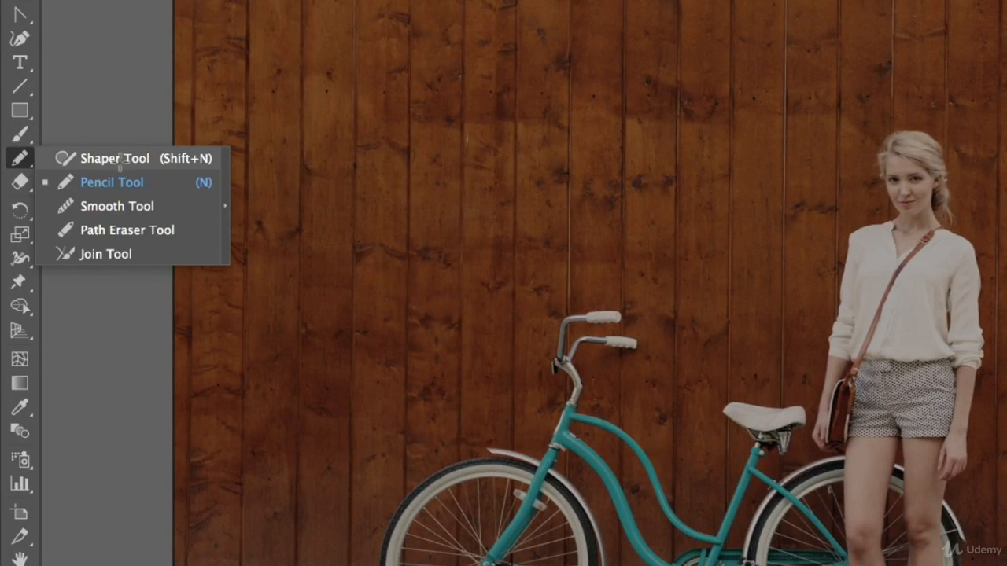
left_click(119, 160)
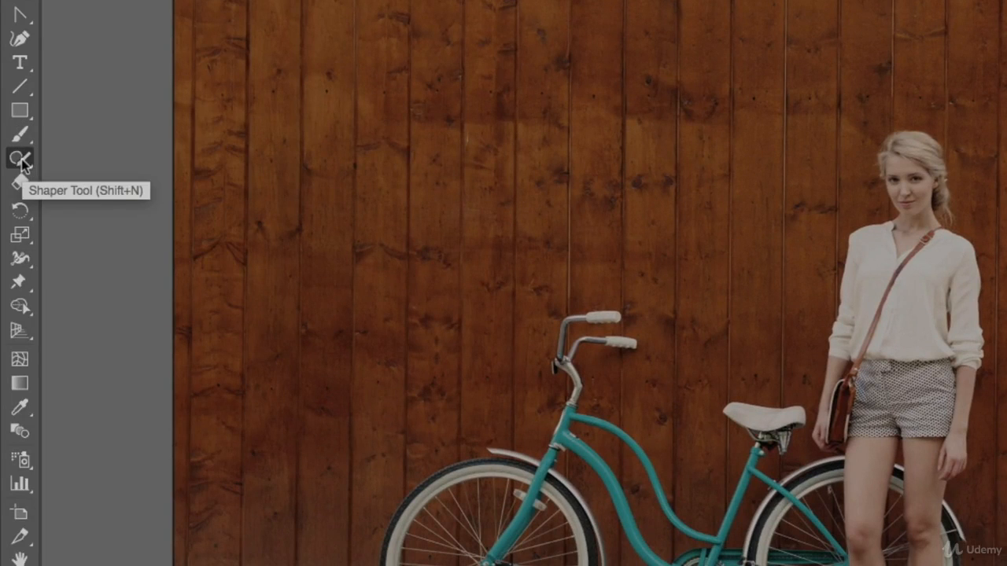
left_click(20, 160)
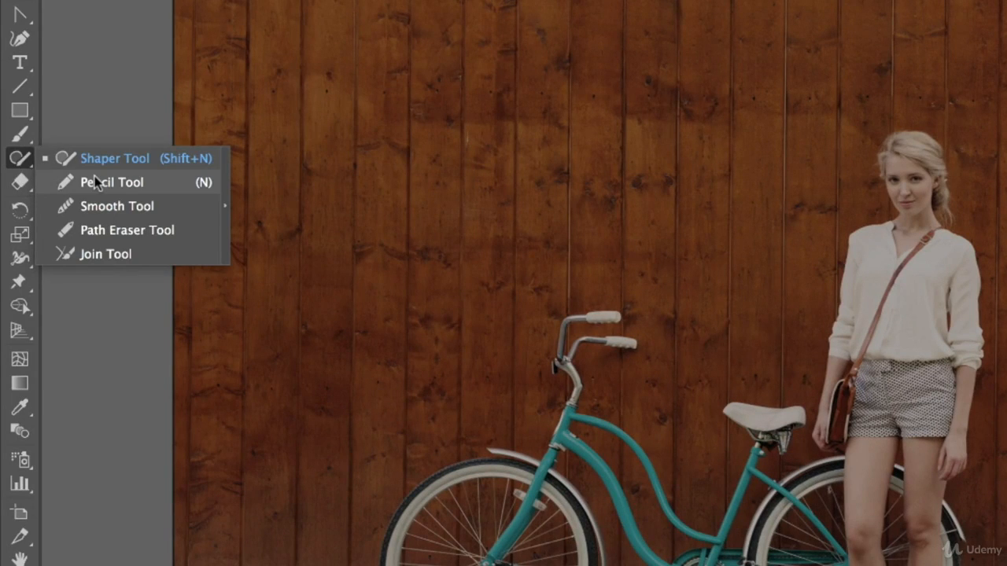
left_click(95, 182)
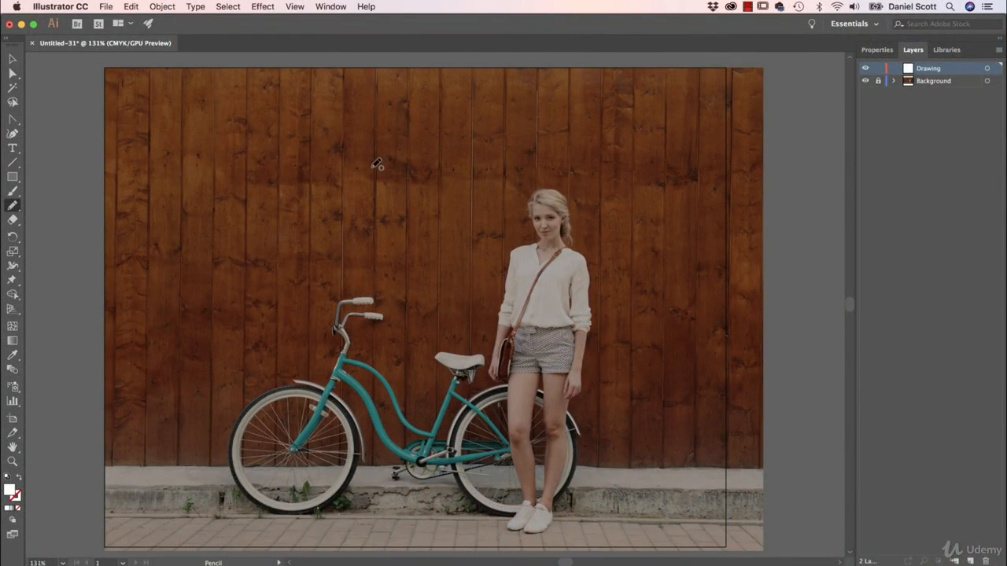
- Try a short freehand pencil stroke on the wooden wall above the bicycle and delete it
mouse_move(384, 143)
left_mouse_down()
mouse_move(342, 139)
mouse_move(314, 160)
mouse_move(327, 197)
mouse_move(394, 217)
mouse_move(407, 163)
mouse_move(401, 142)
mouse_move(384, 141)
mouse_move(398, 139)
mouse_move(410, 158)
mouse_move(398, 146)
mouse_move(409, 154)
mouse_move(385, 214)
left_mouse_up()
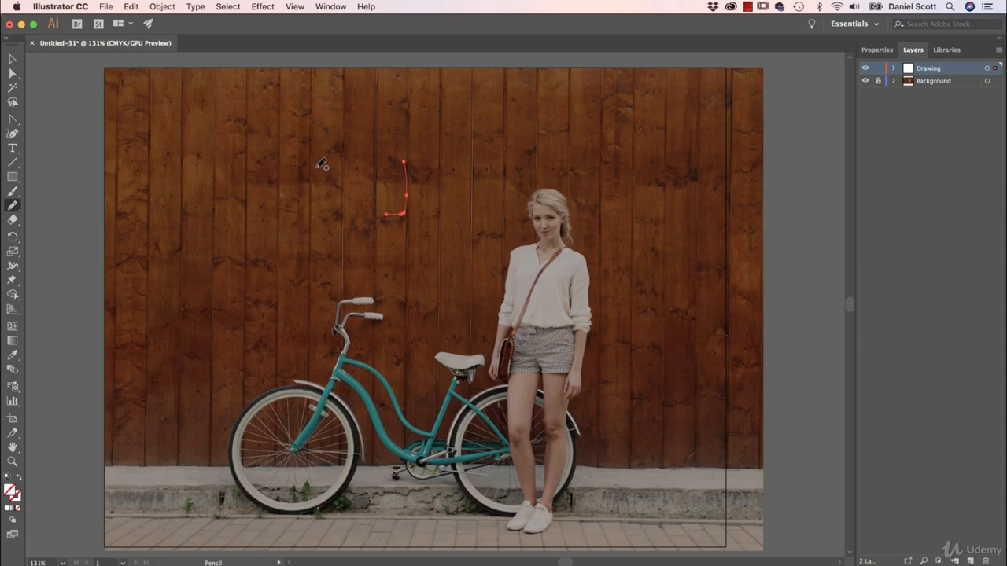
key("BackSpace")
- Set the stroke color to white for new pencil lines, keeping no fill
left_click(878, 51)
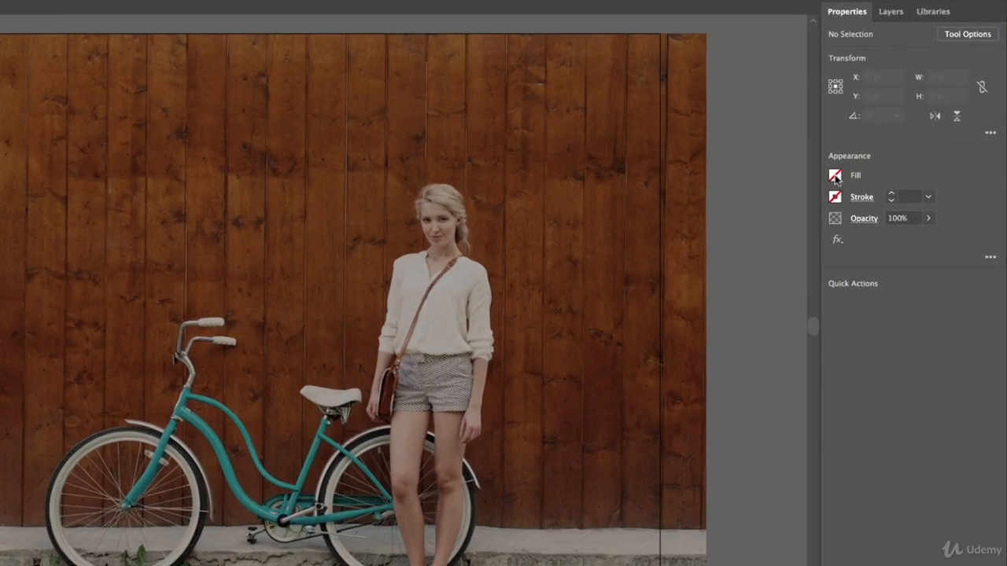
left_click(835, 197)
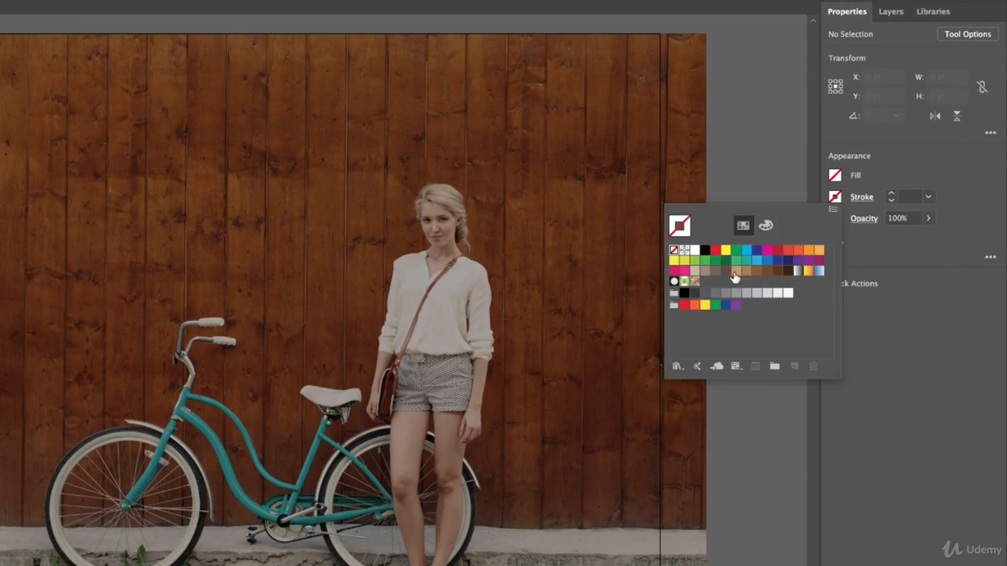
left_click(694, 251)
left_click(912, 156)
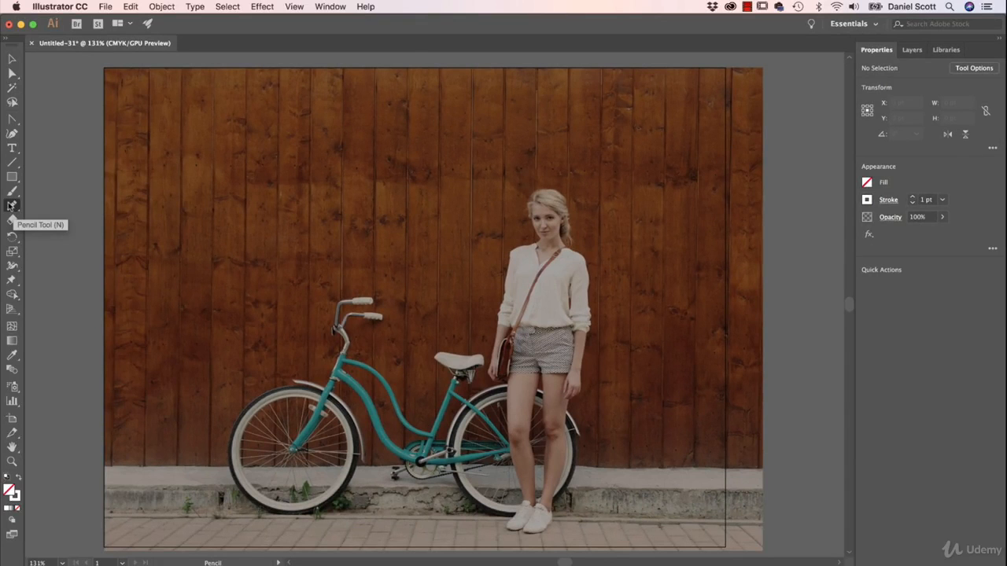
- Configure the Pencil tool with Keep selected turned off and Fidelity at the fully Smooth end
double_click(12, 206)
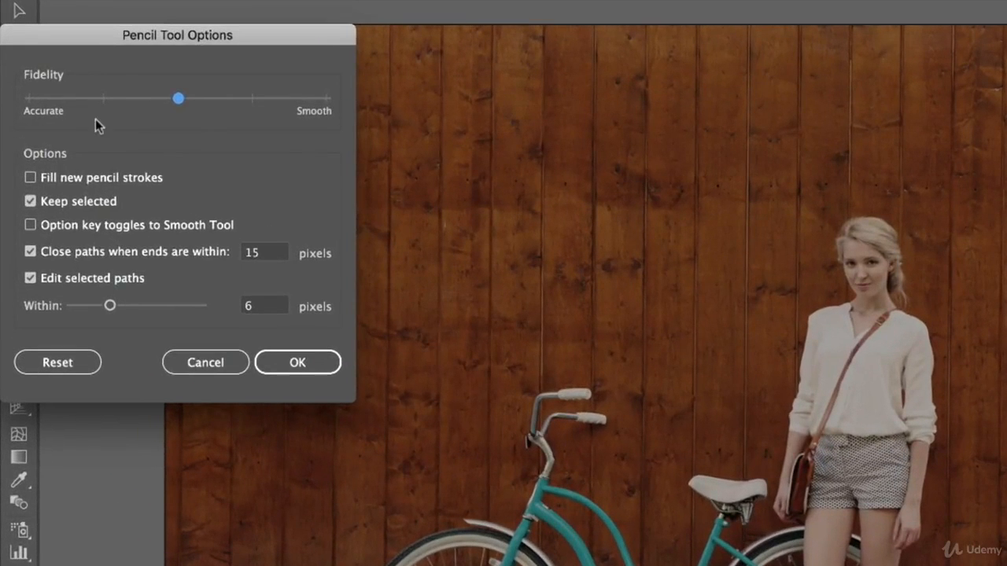
left_click(33, 201)
left_click_drag(178, 98, 416, 98)
left_click_drag(216, 30, 424, 33)
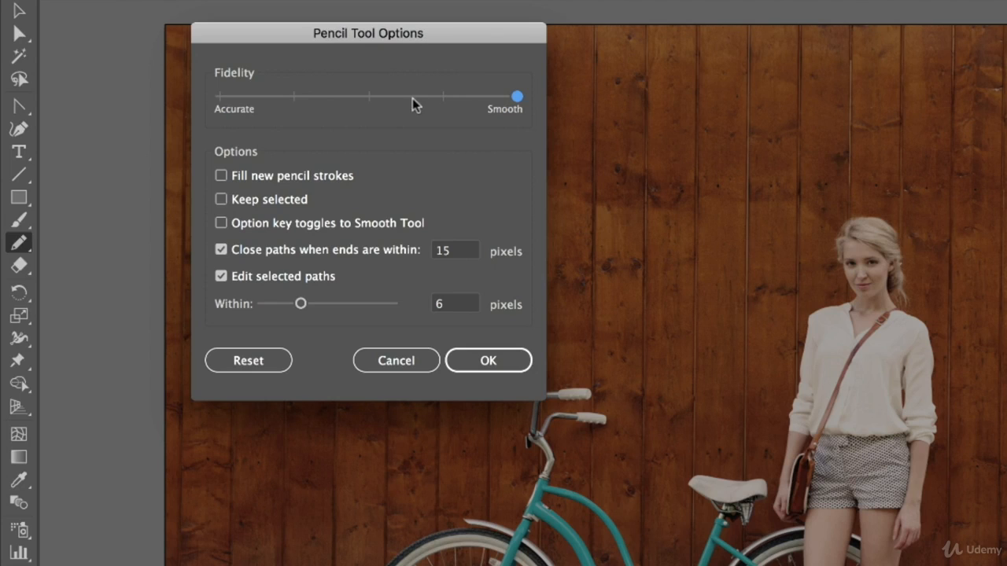
left_click_drag(454, 98, 527, 128)
left_click(508, 360)
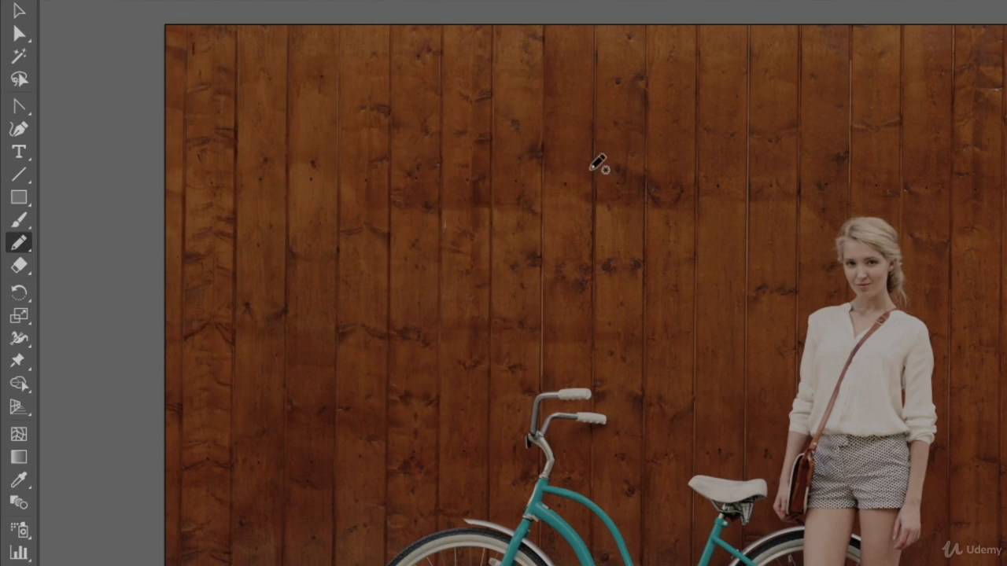
- Draw a large freehand test circle on the wall above the bicycle and delete it
mouse_move(598, 120)
left_mouse_down()
mouse_move(441, 242)
mouse_move(691, 264)
mouse_move(649, 128)
mouse_move(589, 127)
left_mouse_up()
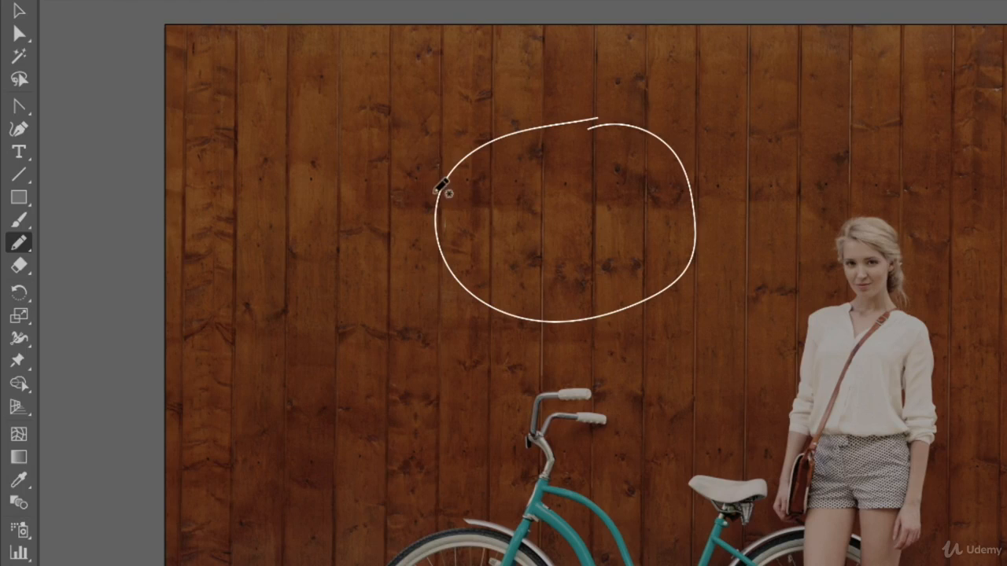
left_click(20, 13)
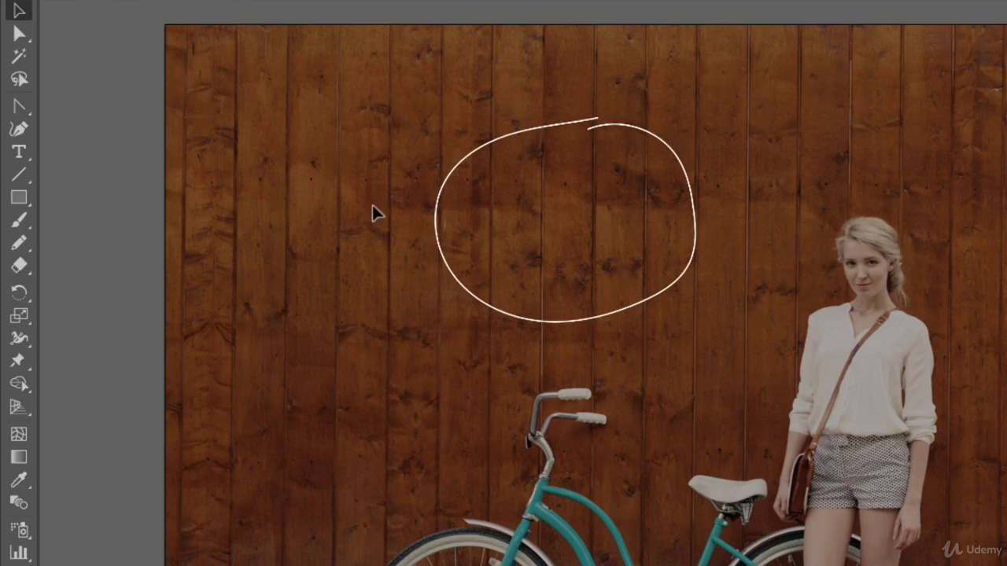
left_click(548, 133)
key("Delete")
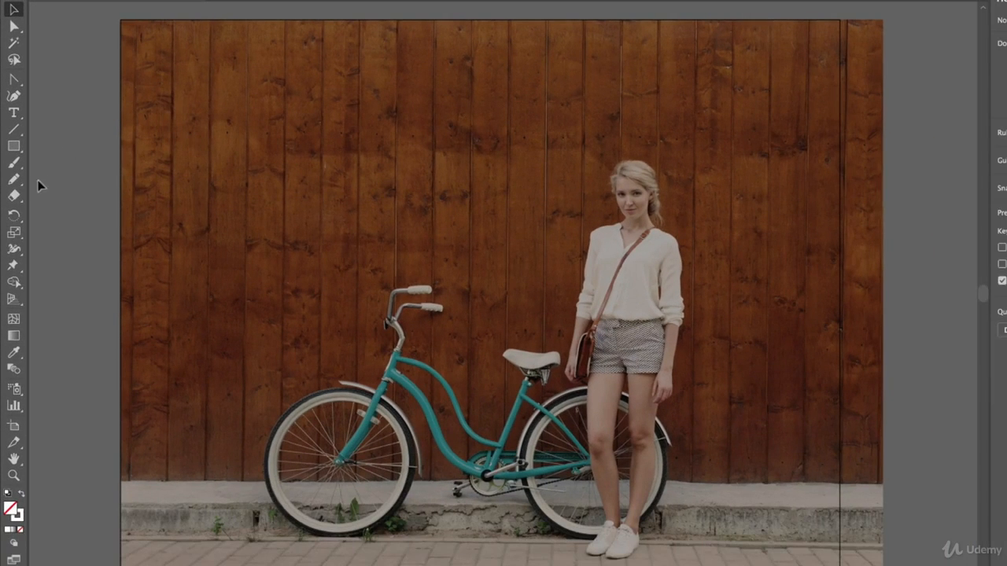
- Draw an upper row of white freehand curved peaks with the Pencil tool on the wall behind the rear wheel
left_click(13, 179)
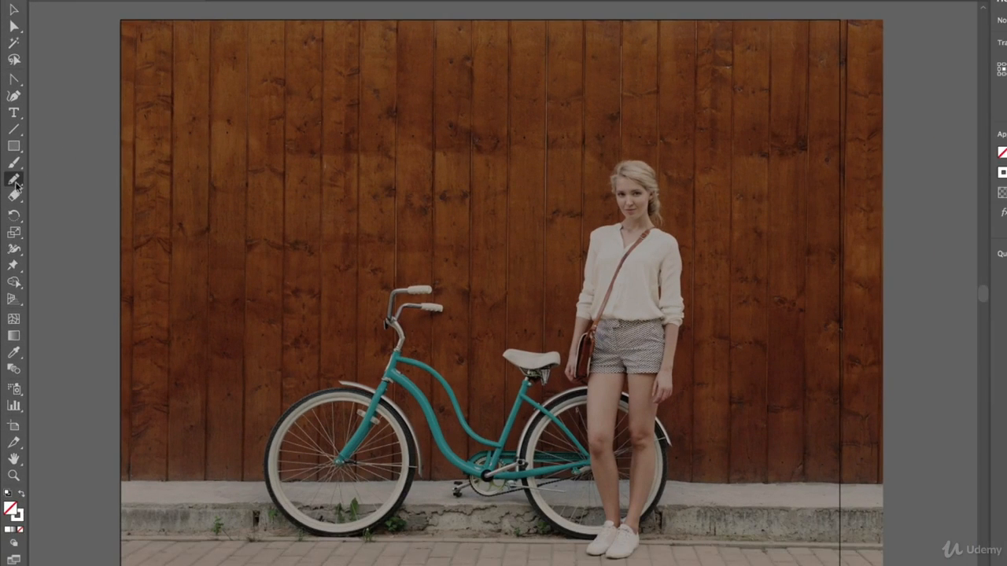
mouse_move(659, 416)
left_mouse_down()
mouse_move(731, 361)
mouse_move(699, 436)
left_mouse_up()
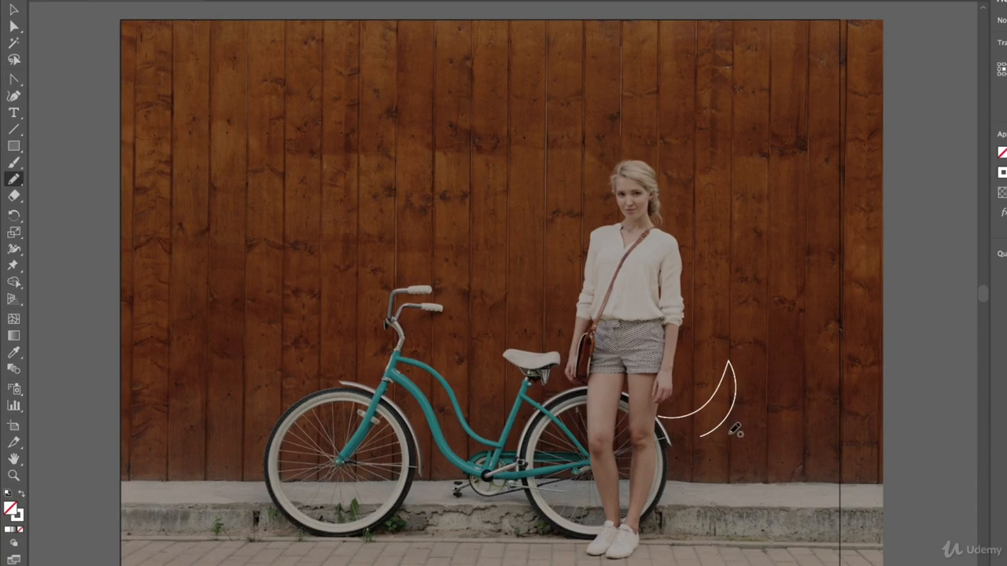
mouse_move(735, 434)
left_mouse_down()
mouse_move(806, 375)
mouse_move(809, 357)
left_mouse_up()
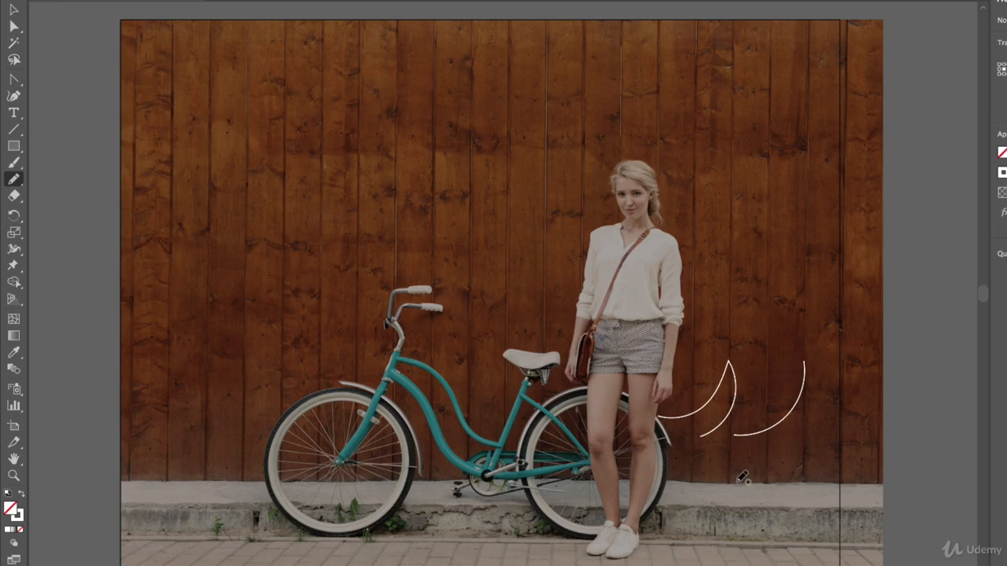
mouse_move(788, 445)
left_mouse_down()
mouse_move(809, 359)
mouse_move(798, 433)
mouse_move(823, 388)
mouse_move(810, 360)
left_mouse_up()
- Draw a lower row of white freehand curves across the curb behind the rear wheel
mouse_move(659, 495)
left_mouse_down()
mouse_move(706, 544)
mouse_move(725, 534)
mouse_move(717, 491)
mouse_move(708, 548)
mouse_move(711, 482)
mouse_move(709, 546)
left_mouse_up()
key("ctrl+z")
left_click_drag(739, 478, 747, 540)
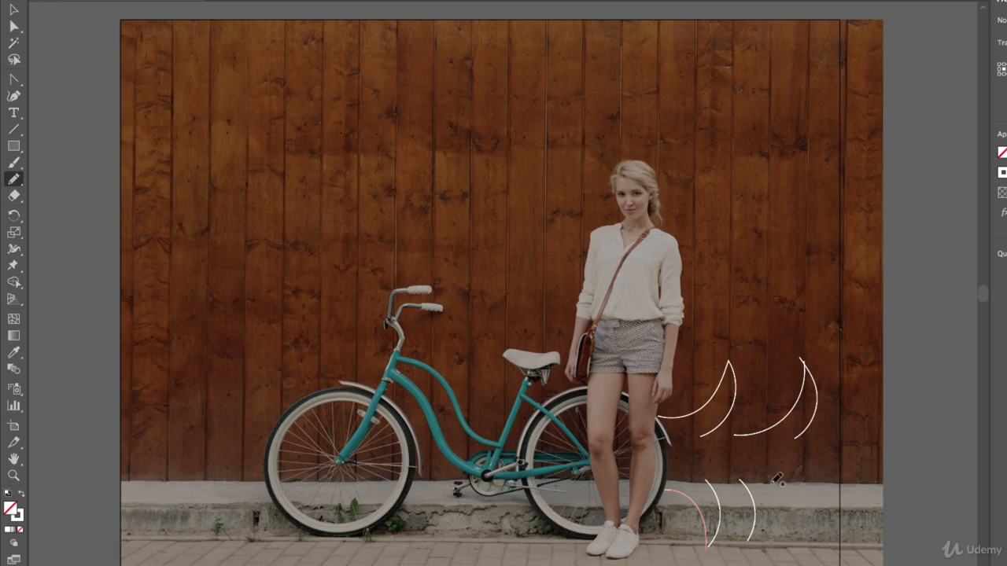
left_click_drag(768, 477, 756, 534)
left_click_drag(779, 482, 811, 535)
left_click_drag(802, 469, 813, 524)
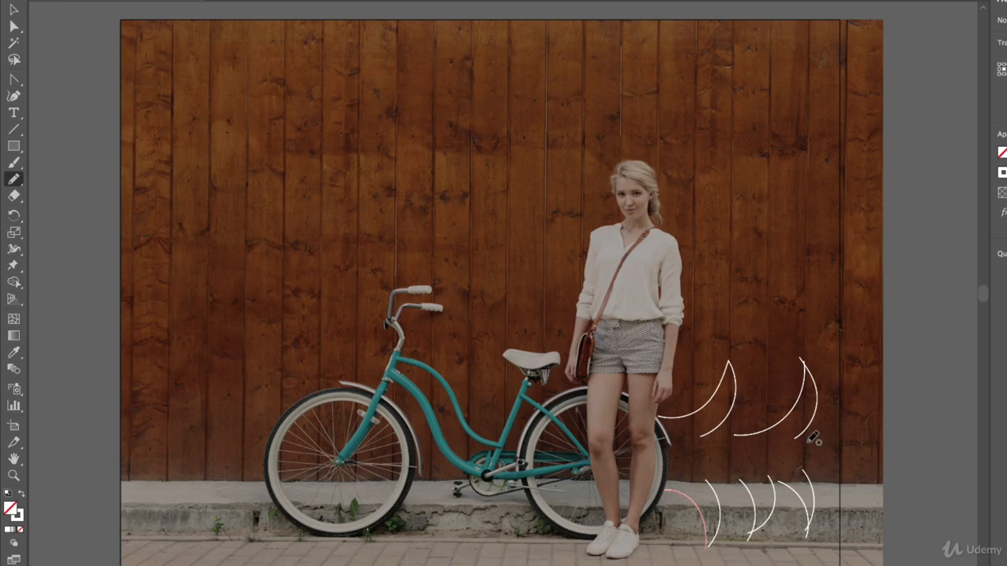
- Draw freehand curves joining the two rows at their far end, plus an extra crossing pair within the upper row
mouse_move(810, 439)
left_mouse_down()
mouse_move(850, 407)
mouse_move(859, 377)
left_mouse_up()
key("super+z")
left_click_drag(809, 435, 860, 402)
left_click_drag(826, 459, 859, 399)
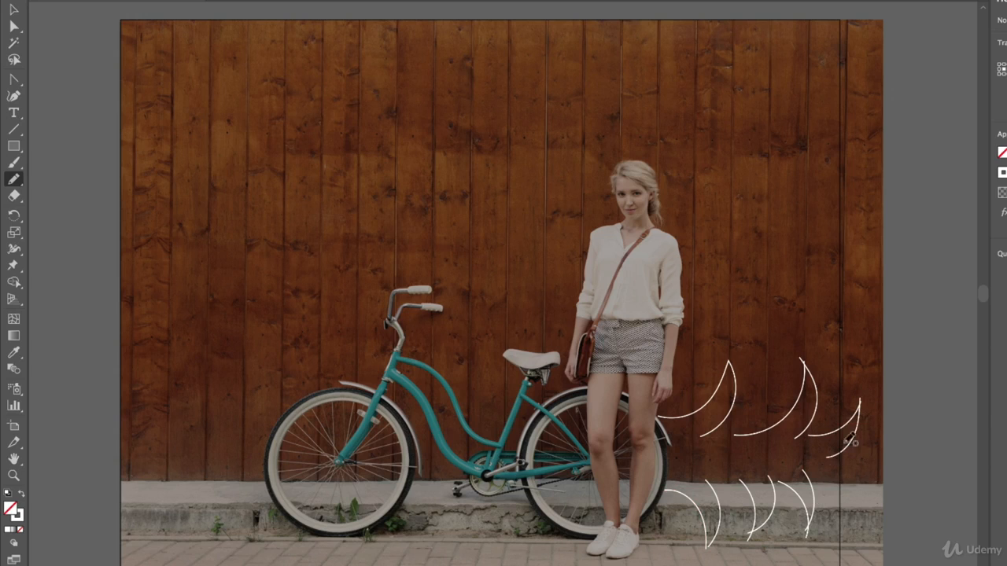
left_click_drag(823, 460, 848, 503)
mouse_move(807, 469)
left_mouse_down()
mouse_move(847, 489)
mouse_move(857, 511)
left_mouse_up()
mouse_move(738, 411)
left_mouse_down()
mouse_move(774, 362)
mouse_move(771, 352)
mouse_move(780, 422)
left_mouse_up()
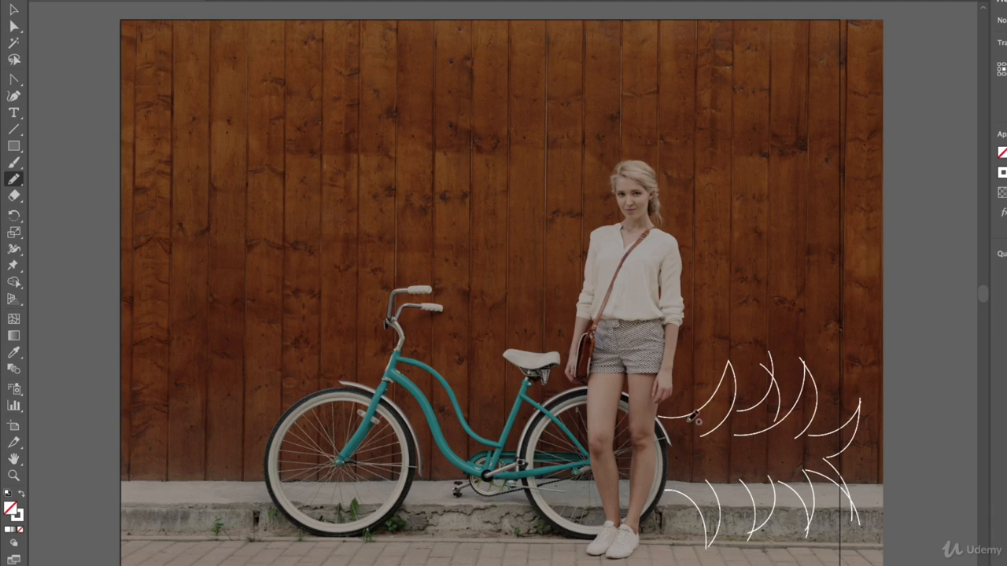
- Select all the freehand lines behind the bicycle and set their stroke weight to 6 pt
left_click(14, 10)
mouse_move(904, 326)
left_mouse_down()
mouse_move(734, 472)
mouse_move(618, 546)
left_mouse_up()
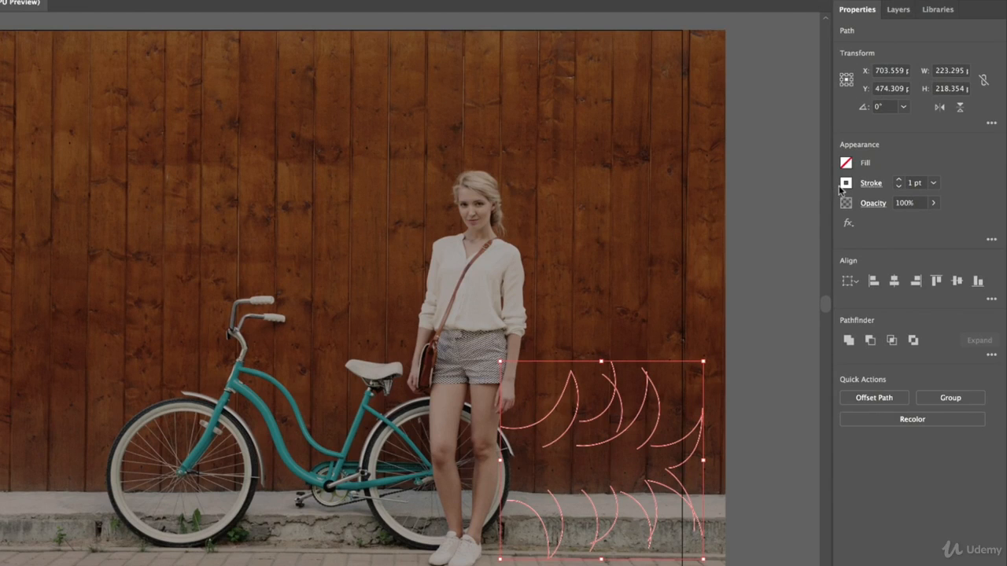
left_click(899, 179)
left_click(899, 179)
left_click(899, 180)
left_click(899, 179)
left_click(899, 179)
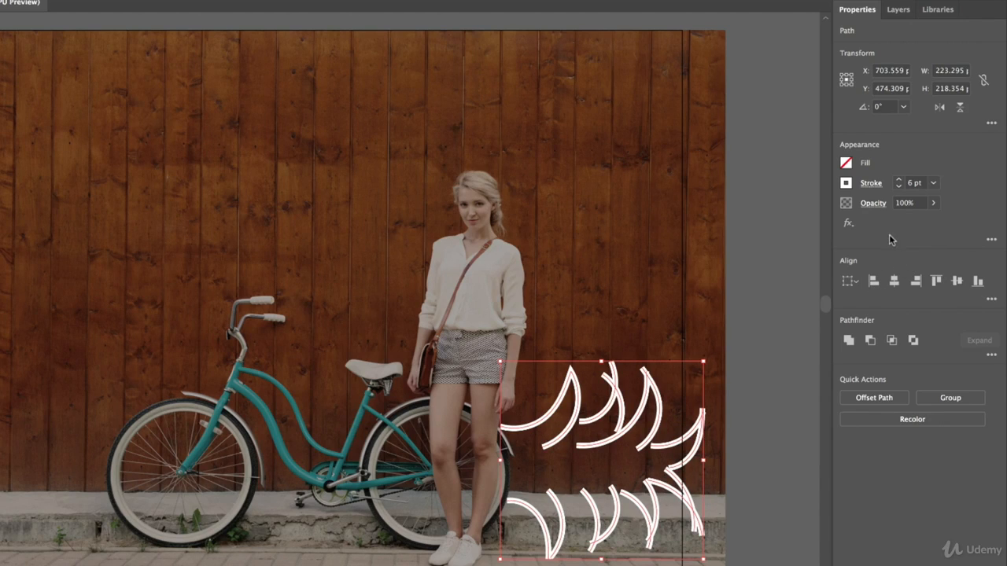
- Examine the stroke options inline and in the floating Stroke panel, cycling through its collapsed and full views before closing it
left_click(870, 184)
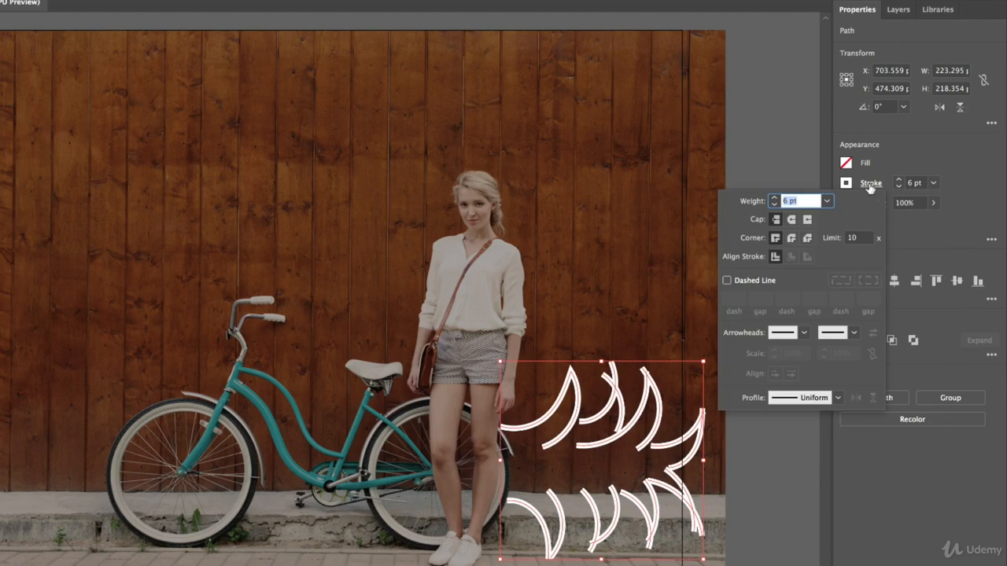
left_click(872, 188)
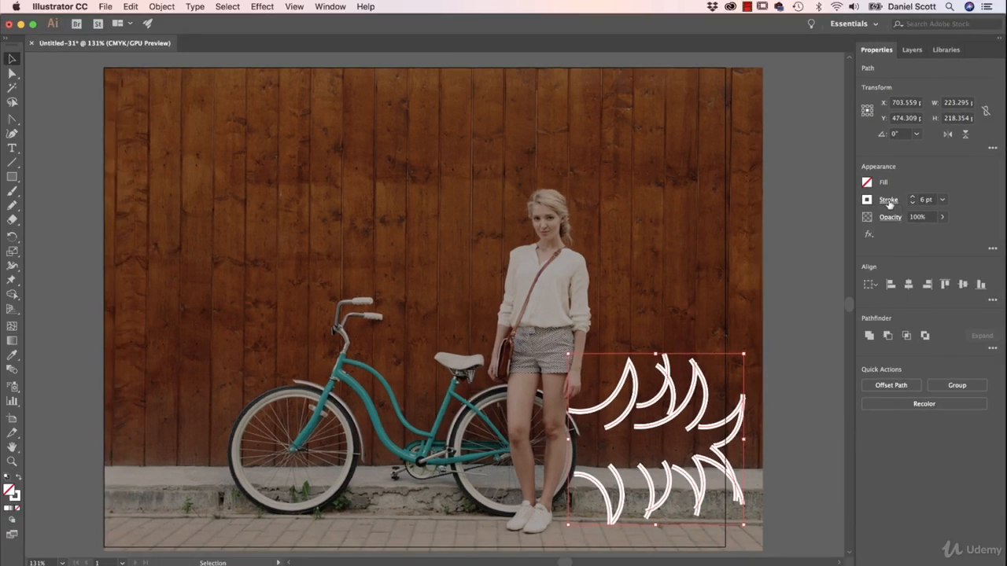
left_click(328, 6)
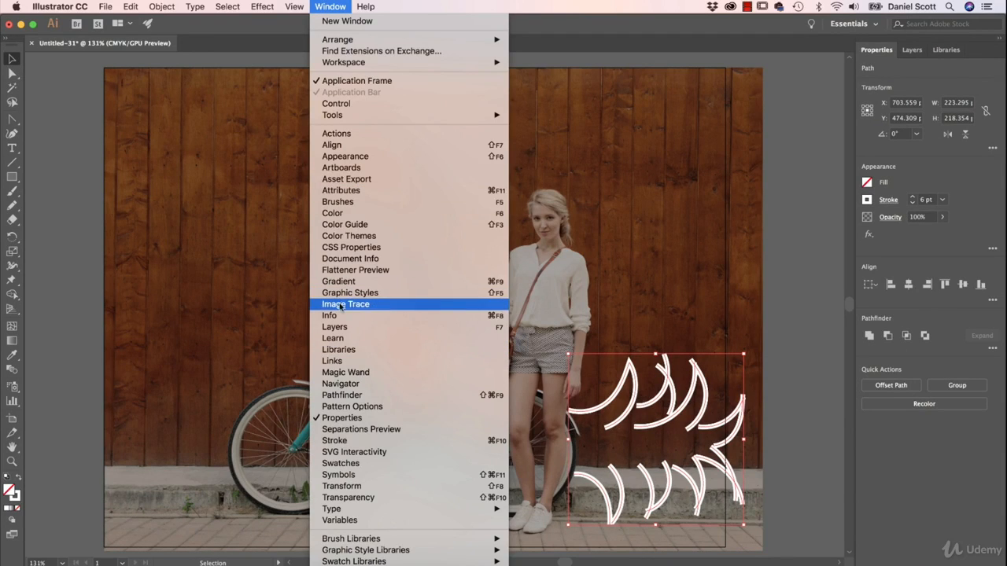
left_click(338, 441)
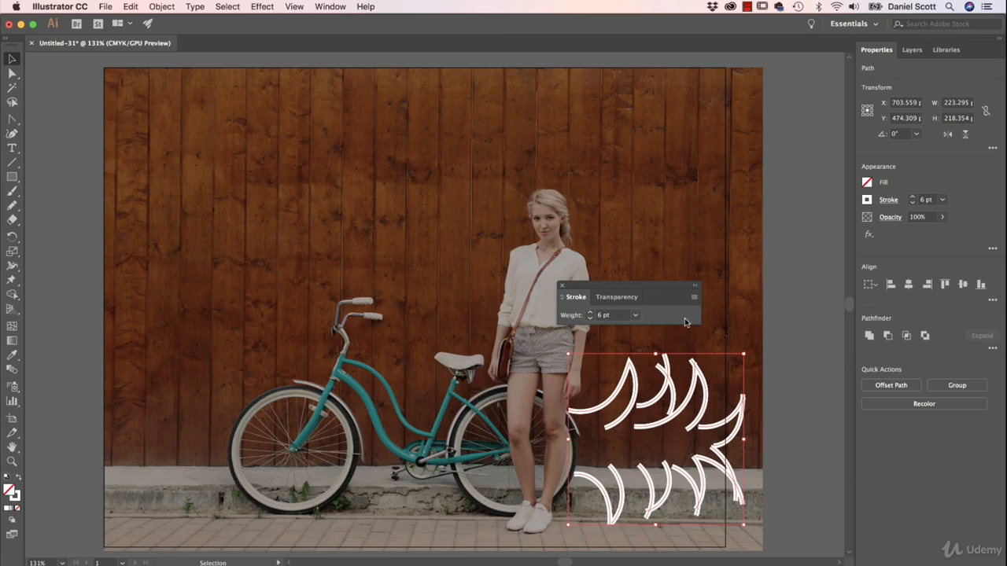
left_click(577, 297)
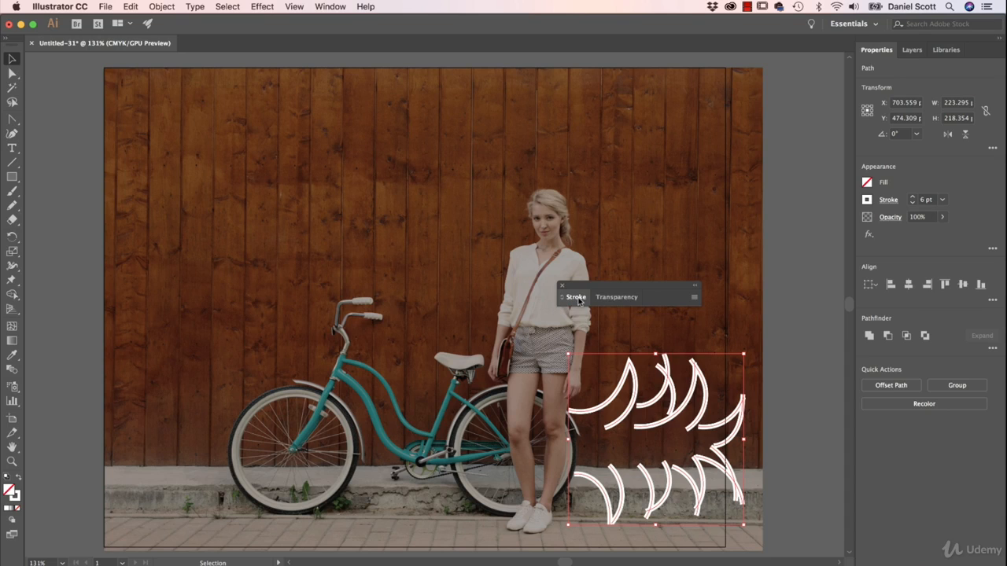
left_click(577, 297)
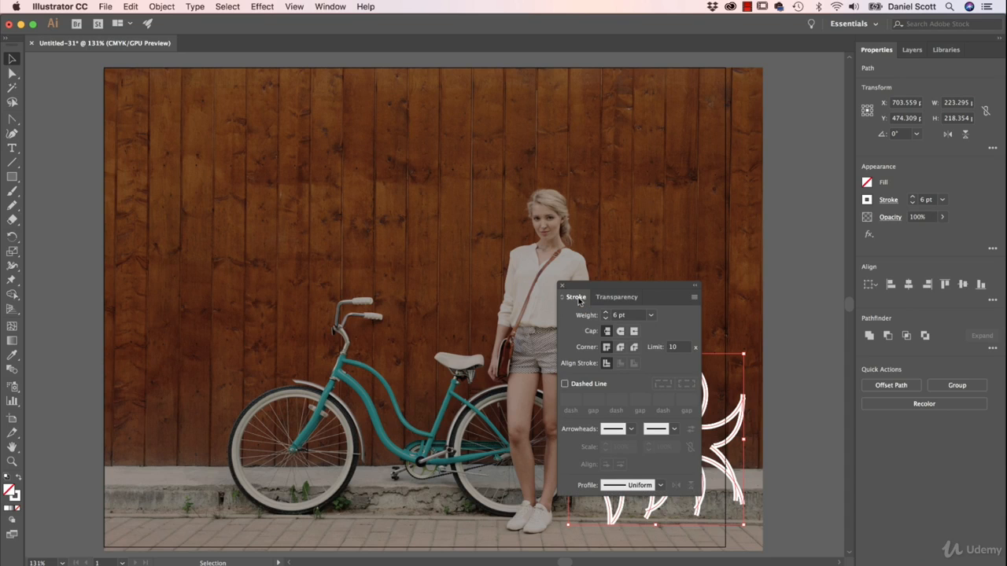
left_click(577, 298)
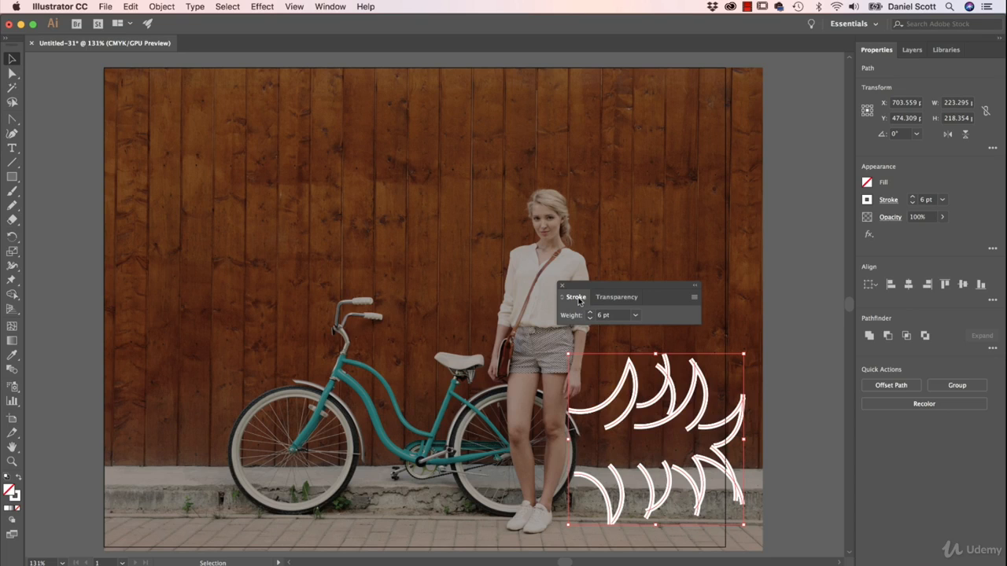
left_click(577, 297)
left_click(577, 297)
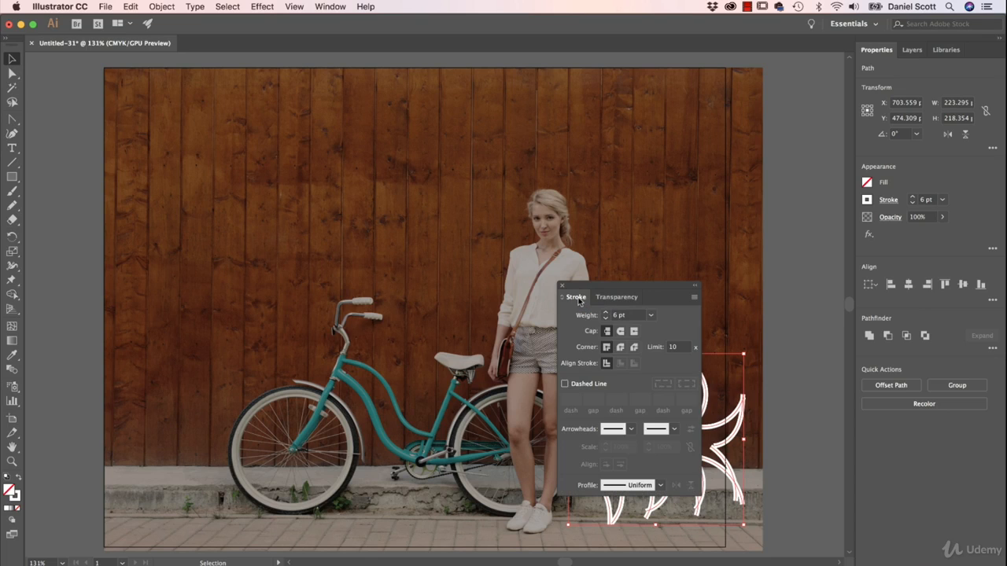
left_click(577, 297)
left_click(576, 298)
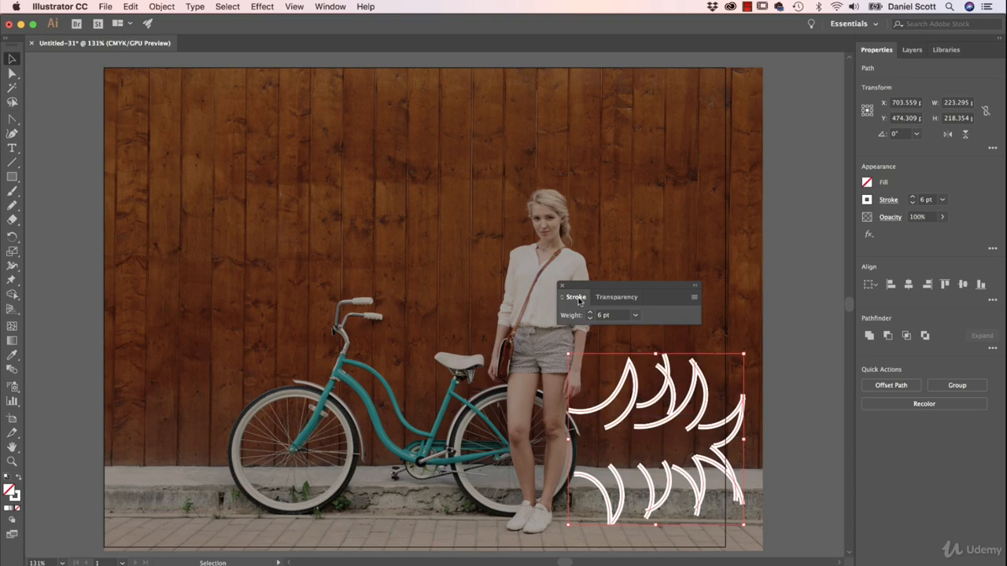
left_click(577, 297)
left_click(576, 297)
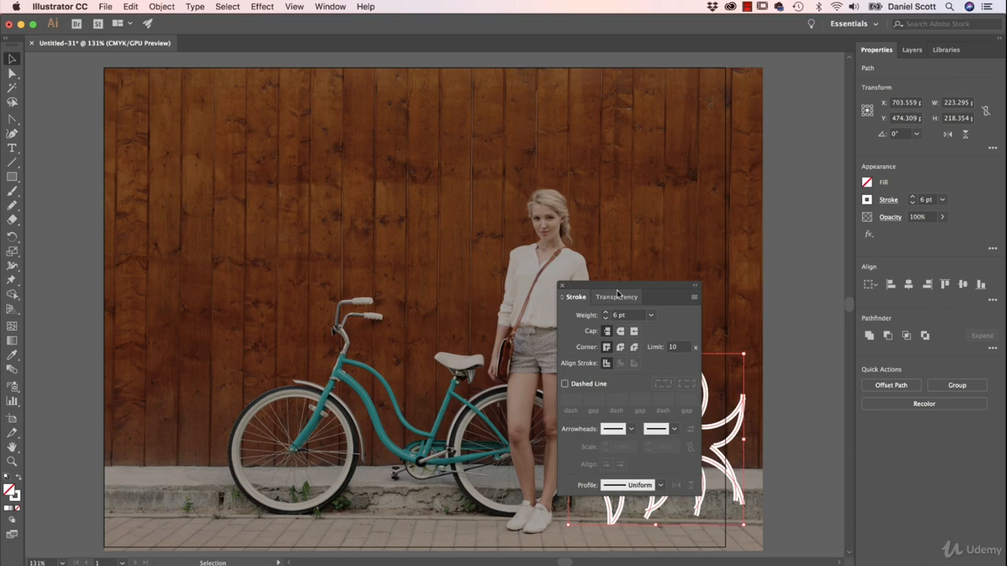
left_click(562, 286)
left_click(887, 199)
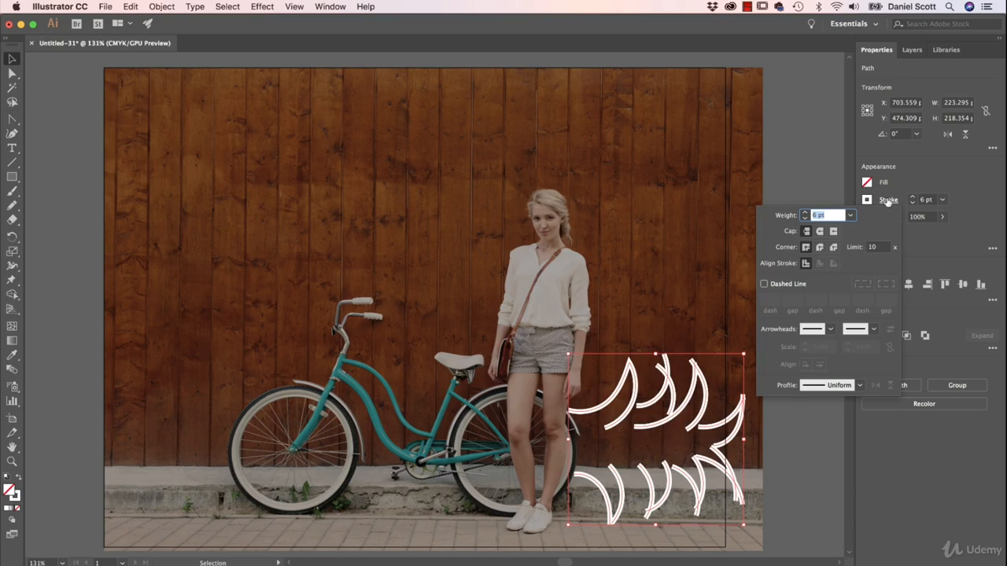
left_click(887, 200)
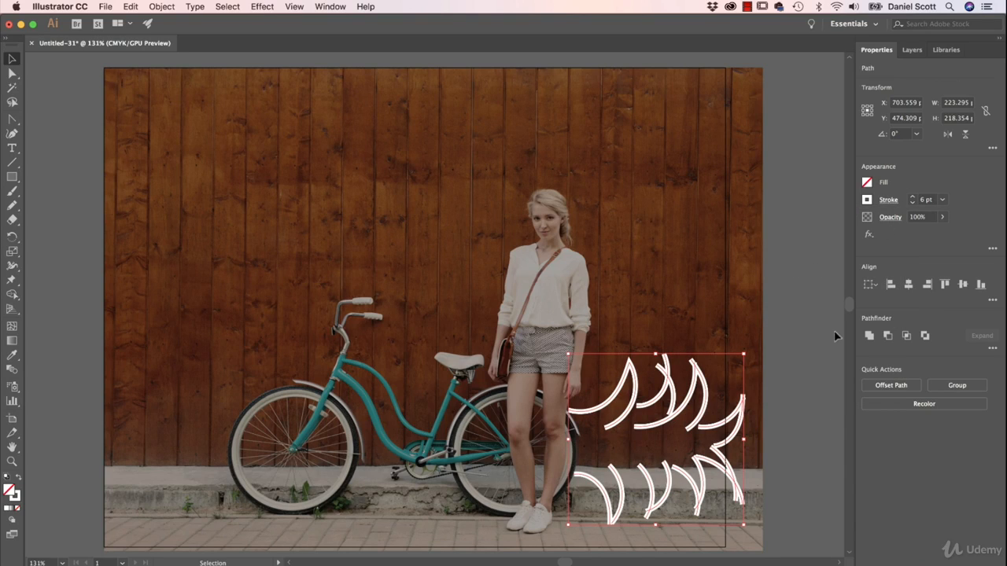
- Compare Butt Cap and Round Cap on the selected lines' ends up close, leaving Round Cap applied
left_click(888, 202)
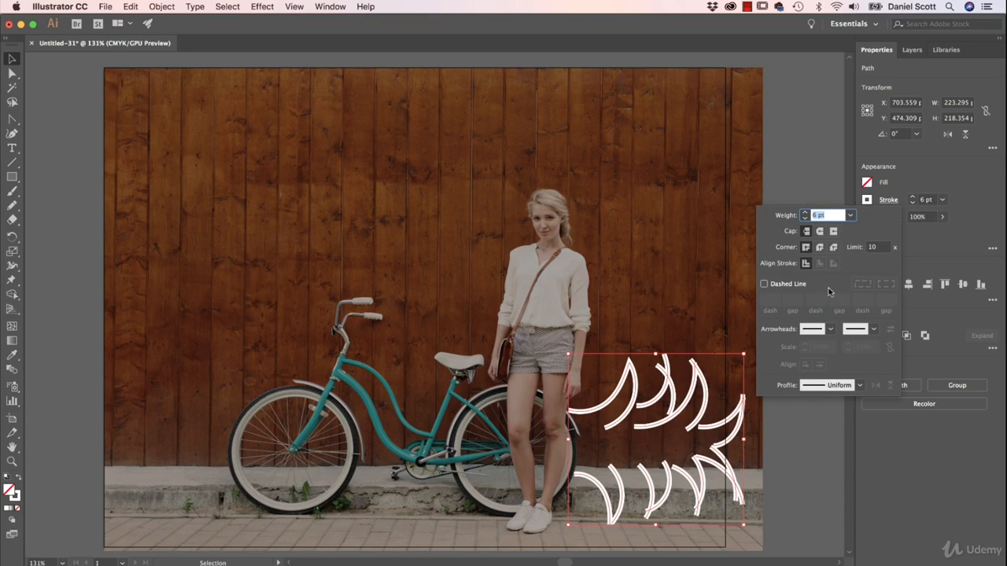
left_click(745, 309)
key("super+plus")
key("super+plus")
key("super+plus")
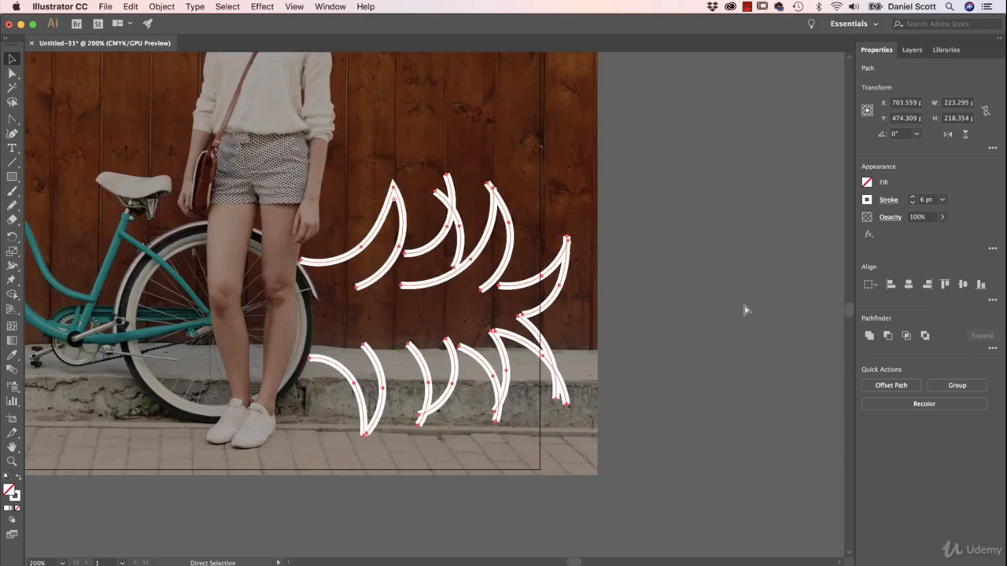
key("v")
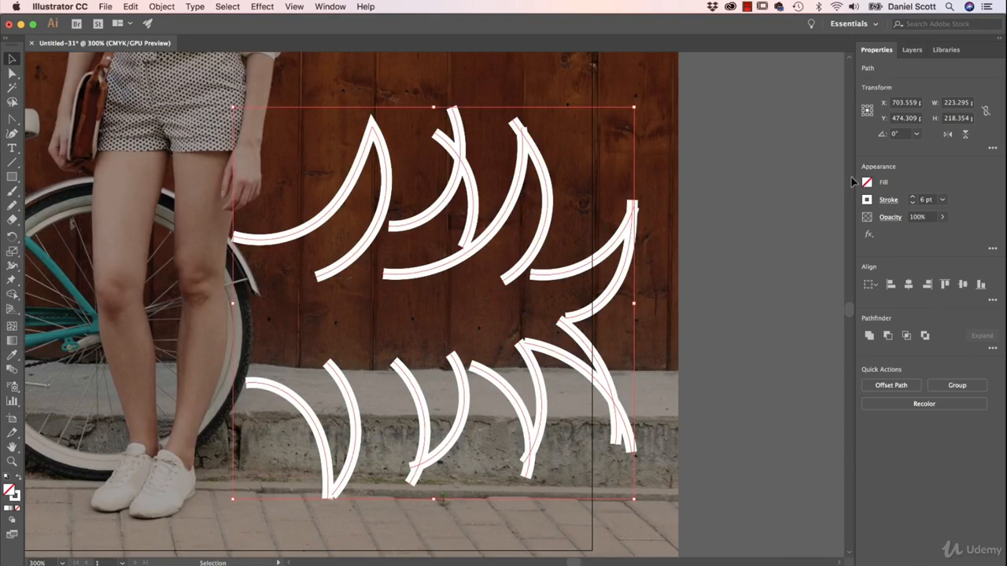
left_click(888, 201)
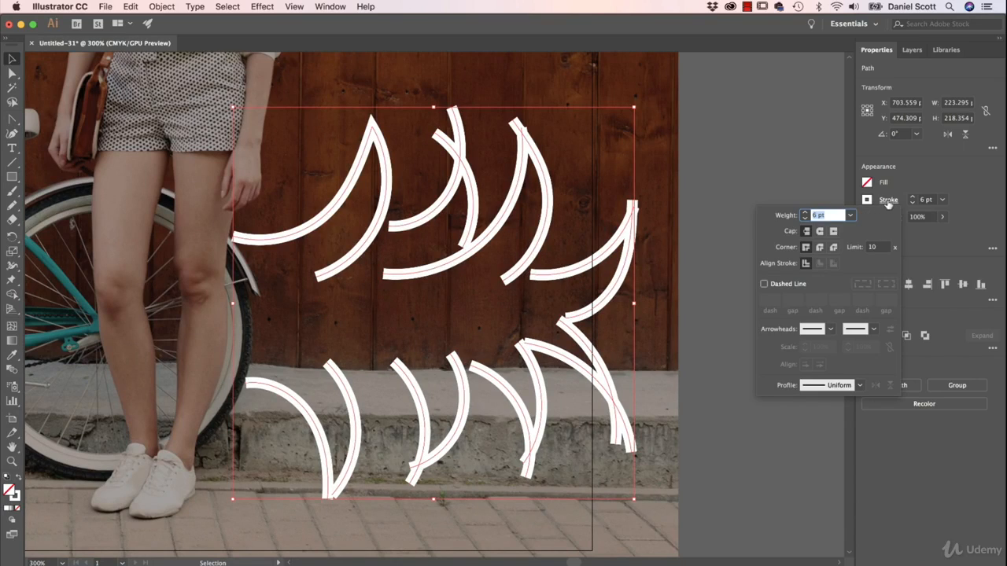
left_click(820, 232)
left_click(806, 233)
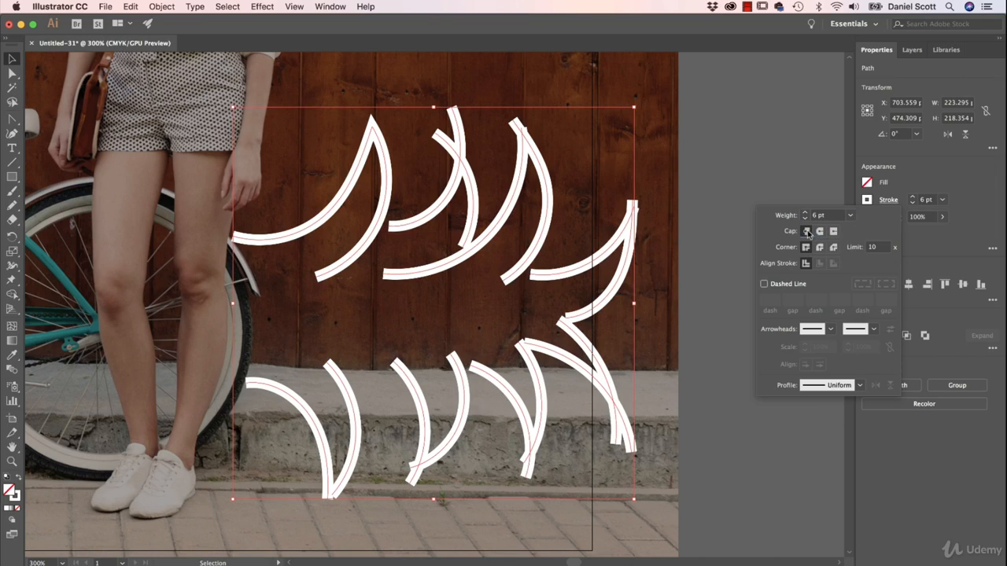
left_click(819, 234)
left_click(819, 233)
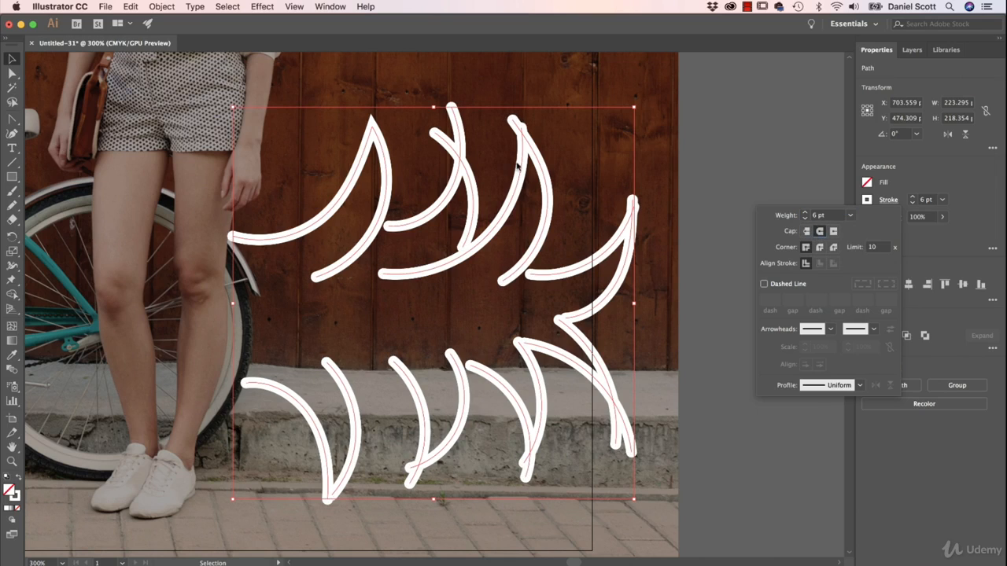
left_click(983, 166)
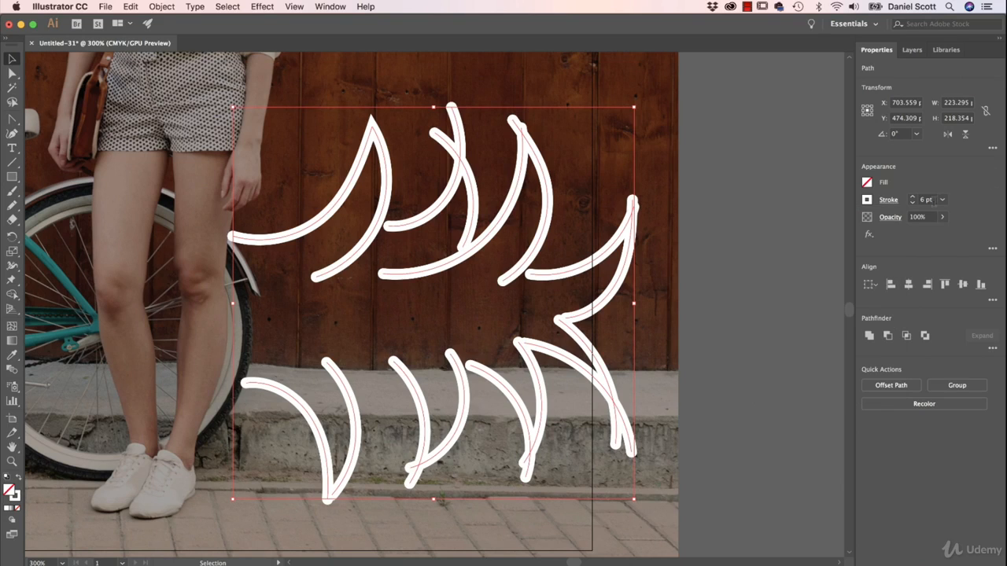
- Reduce the selected lines' stroke weight to 1 pt and compare Butt Cap with Round Cap at that thickness
left_click(913, 204)
left_click(913, 204)
left_click(913, 204)
left_click(912, 204)
left_click(913, 205)
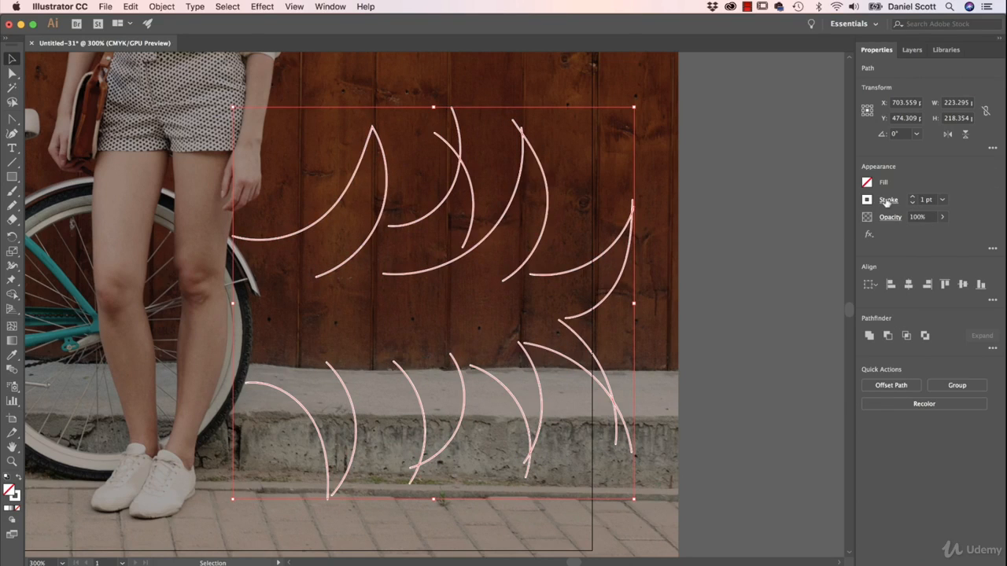
left_click(887, 200)
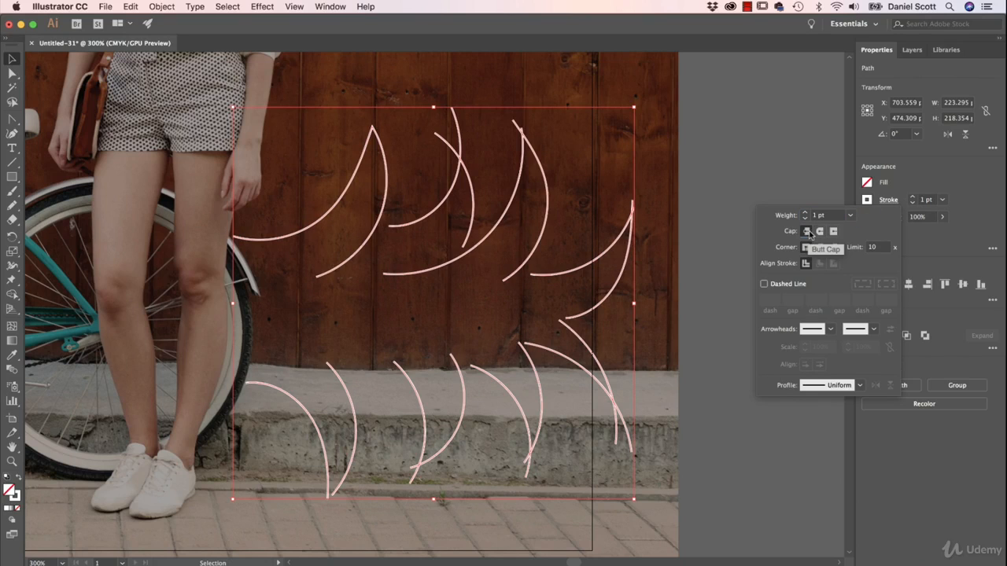
left_click(819, 231)
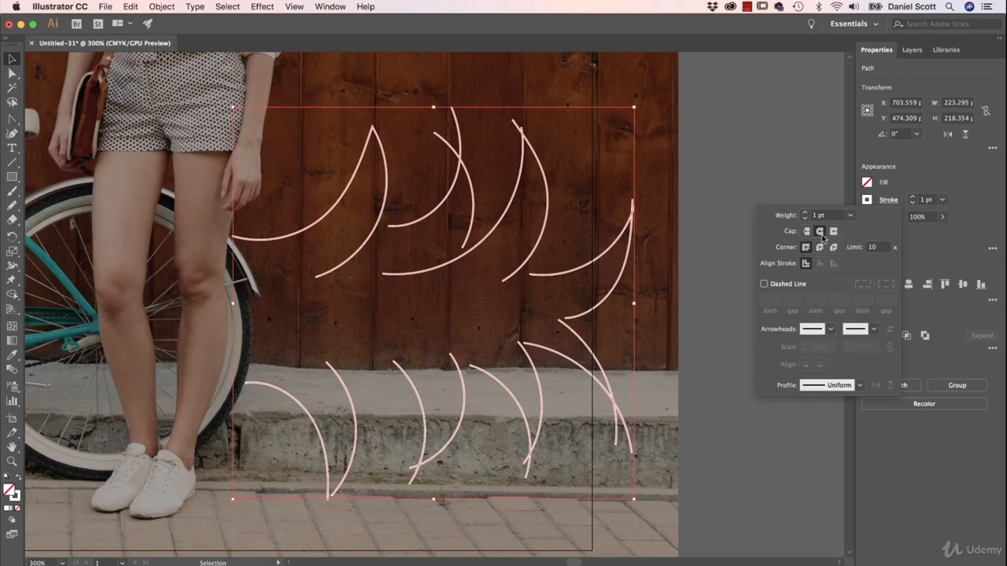
- Raise the stroke weight of the selected lines back to 6 pt
left_click(913, 197)
left_click(912, 197)
left_click(912, 197)
left_click(913, 197)
left_click(913, 198)
left_click(912, 197)
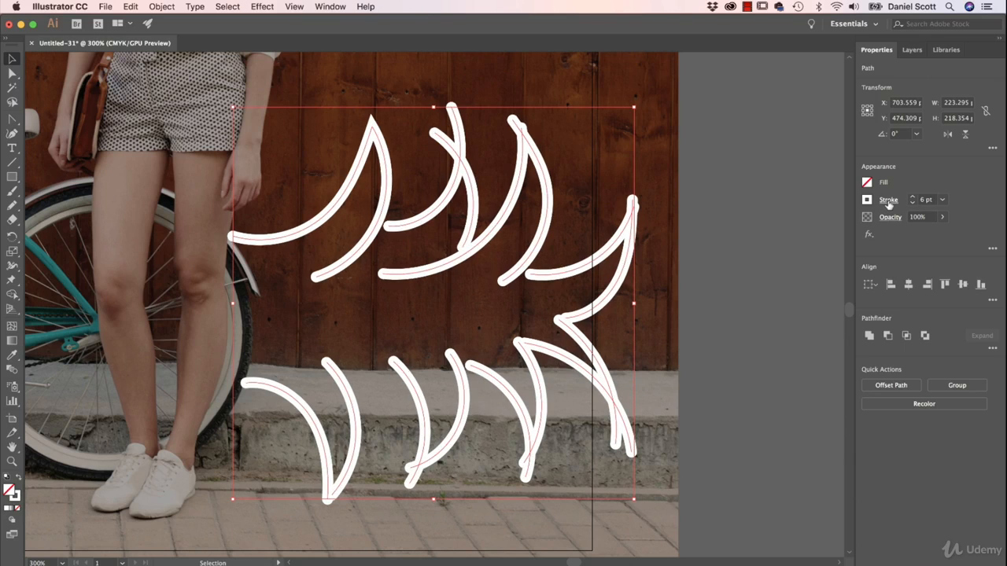
- Try Projecting Cap on the selected lines' ends, and switch them to Butt Cap for comparison
left_click(888, 201)
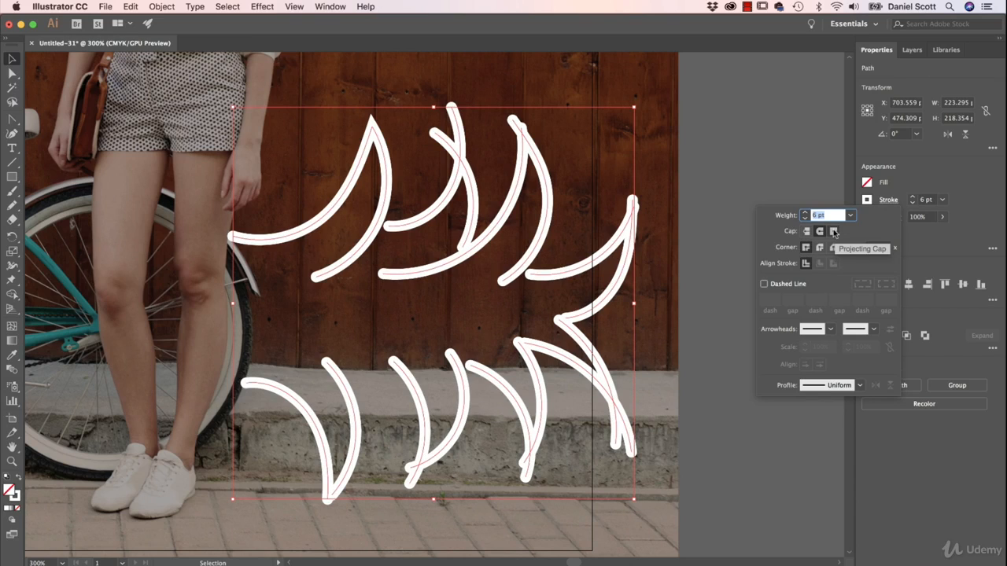
left_click(833, 231)
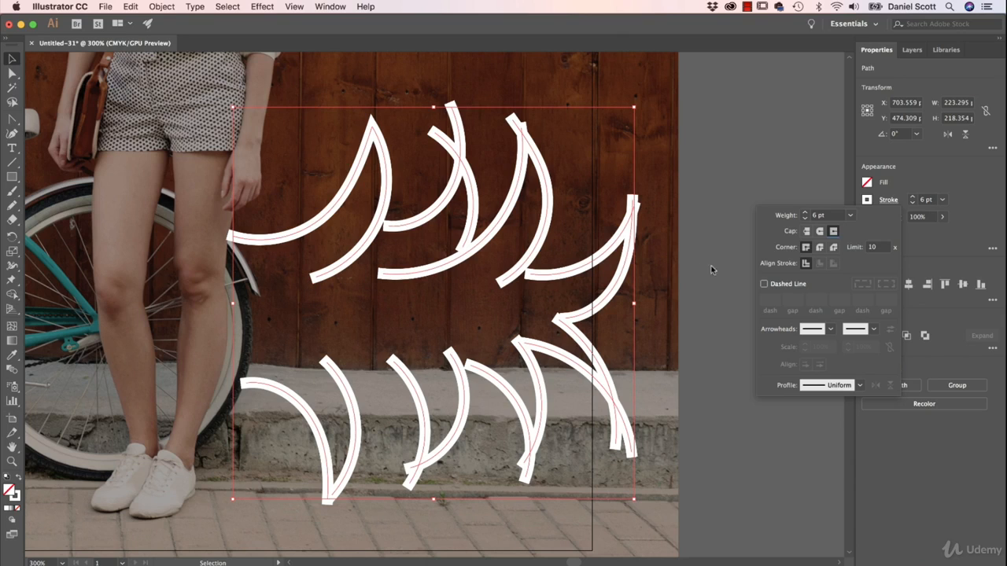
left_click(806, 231)
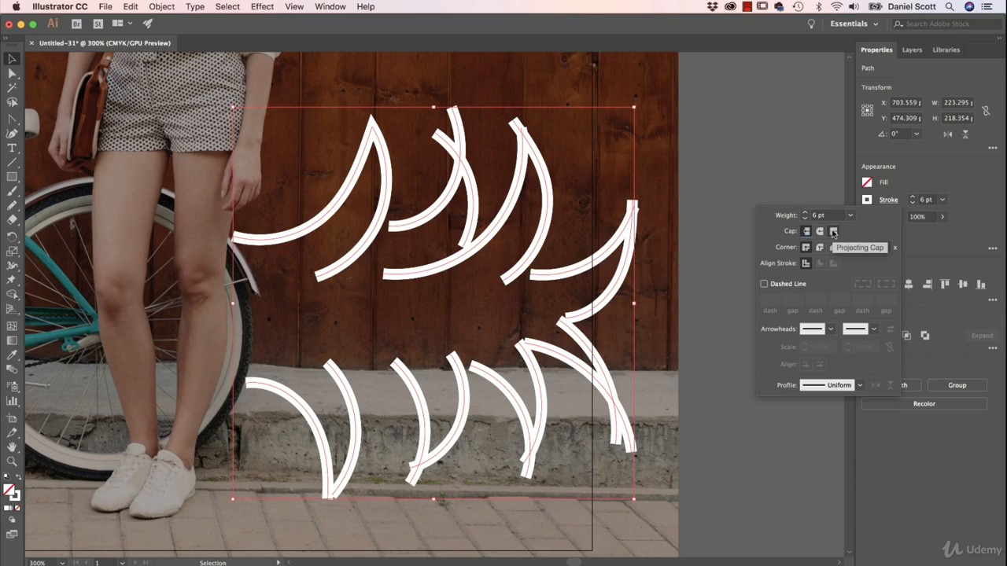
- Try Projecting Cap and Round Cap on the selected lines' ends, and return them to Butt Cap
left_click(834, 231)
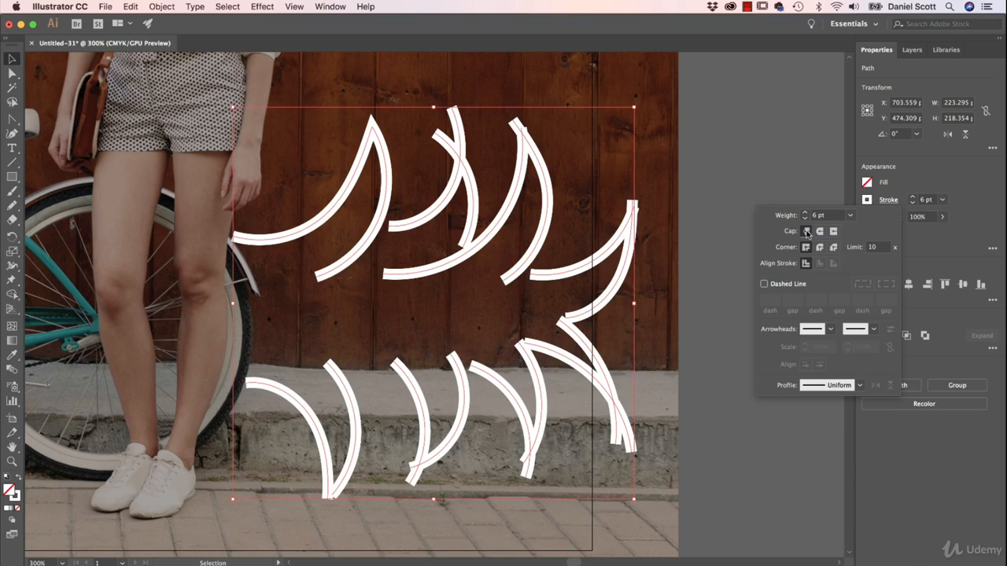
left_click(819, 232)
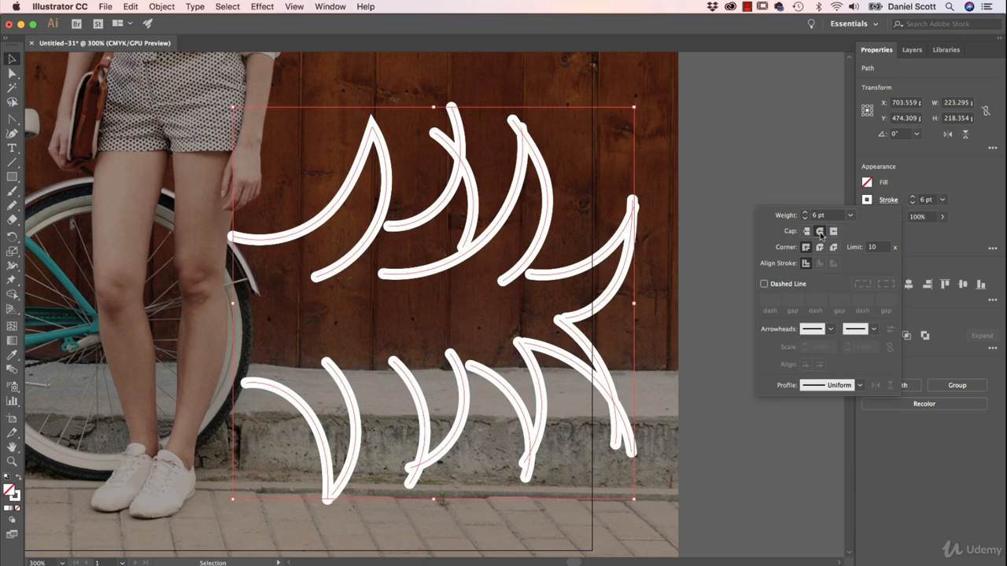
left_click(806, 232)
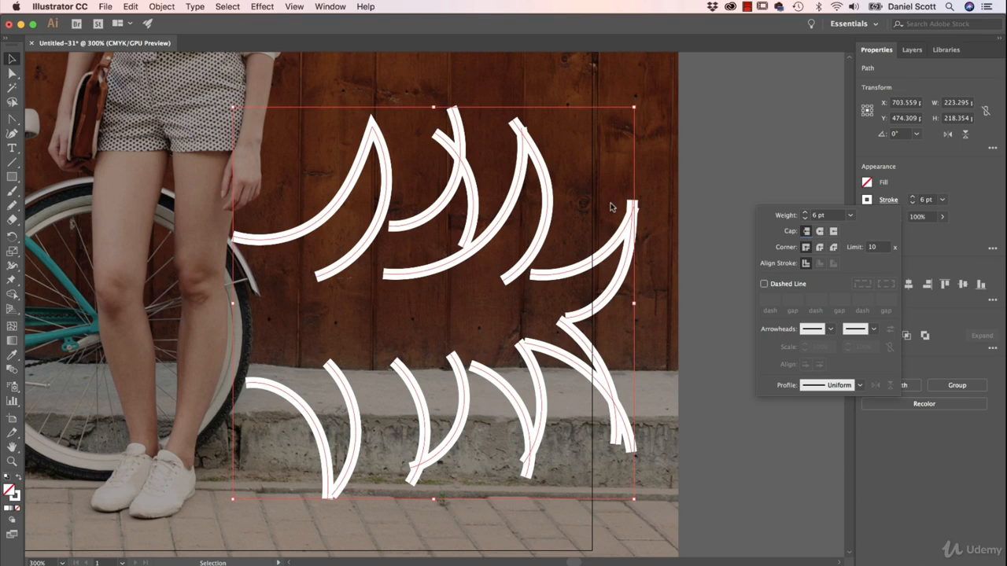
- Compare Round Join and Bevel Join on the selected lines' corners, and return them to Miter Join
left_click(819, 248)
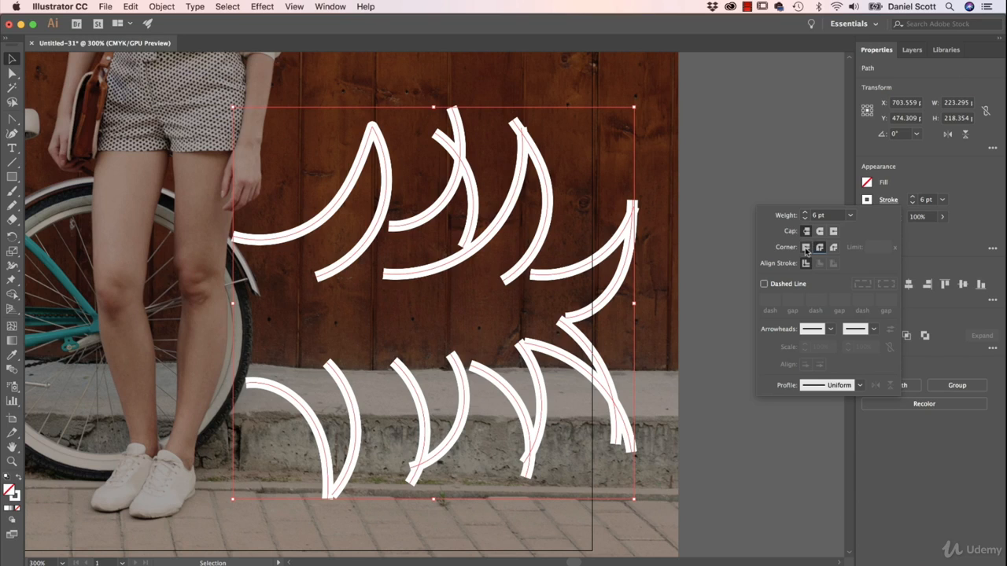
left_click(805, 250)
left_click(818, 250)
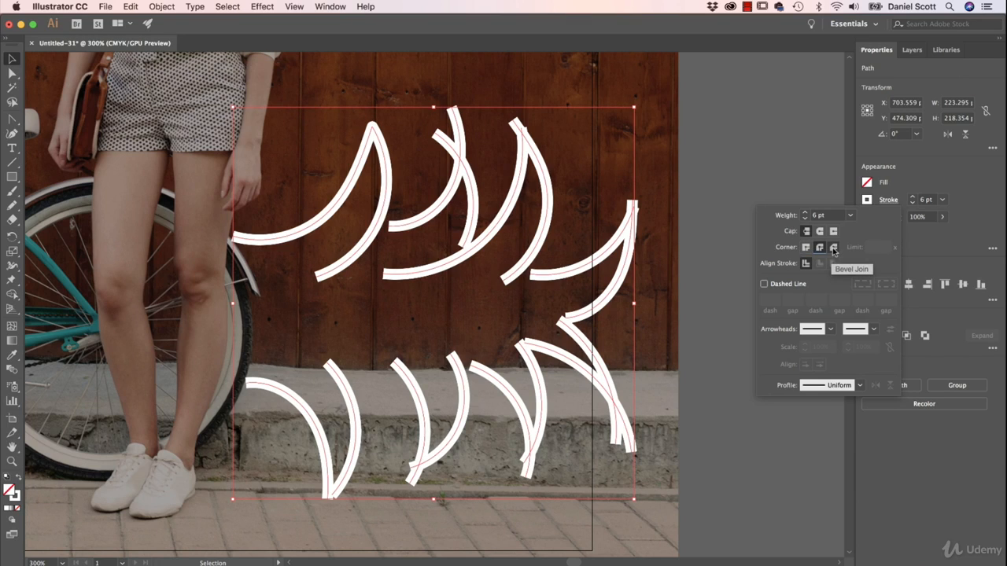
left_click(833, 249)
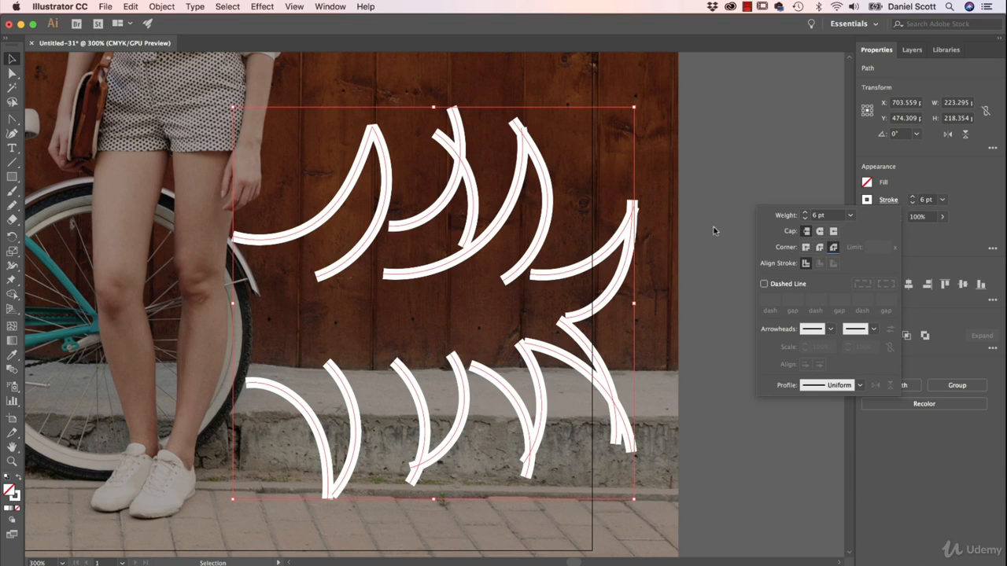
left_click(805, 250)
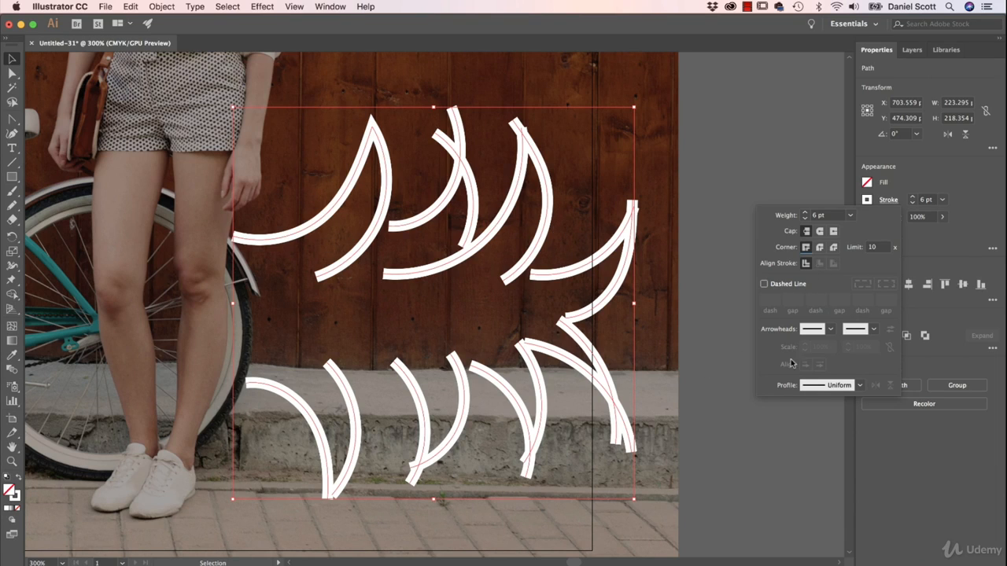
- Apply Width Profile 1 to the selected lines' strokes and deselect them
left_click(860, 385)
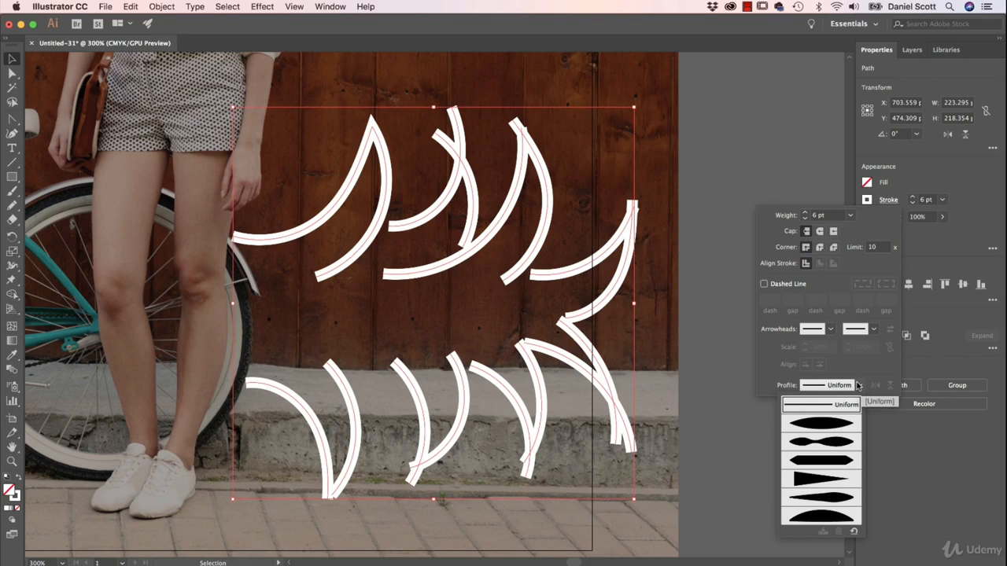
left_click(823, 425)
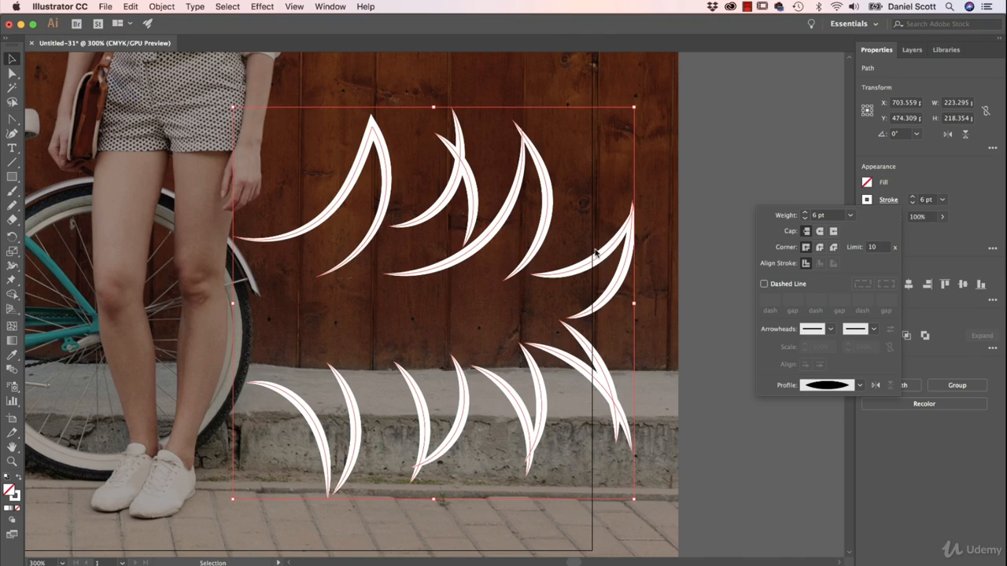
left_click(694, 232)
left_click(681, 256)
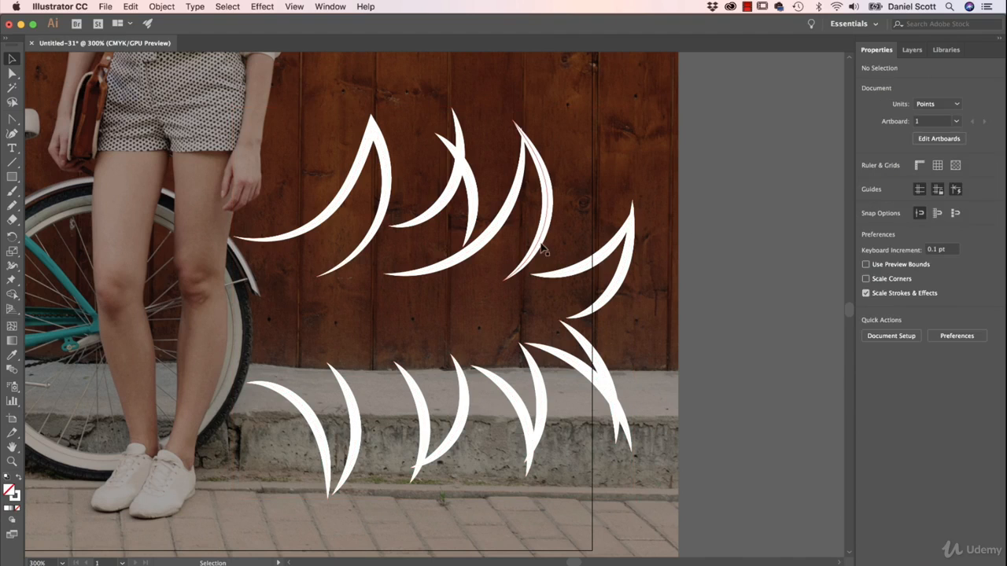
- Move the curve at the upper row's far end off its neighbour and back into place, and select the large pointed curve
left_click(590, 269)
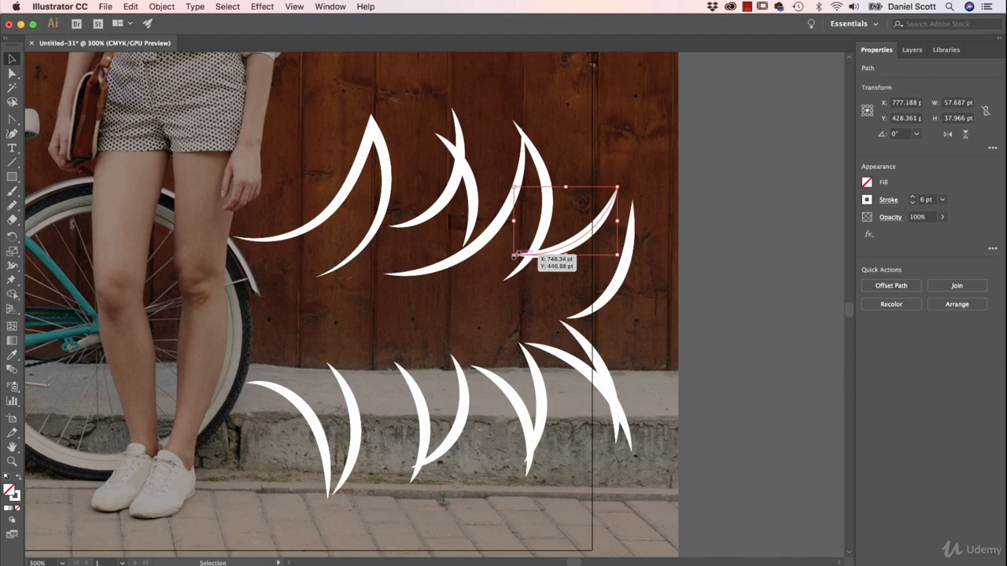
left_click_drag(513, 257, 534, 280)
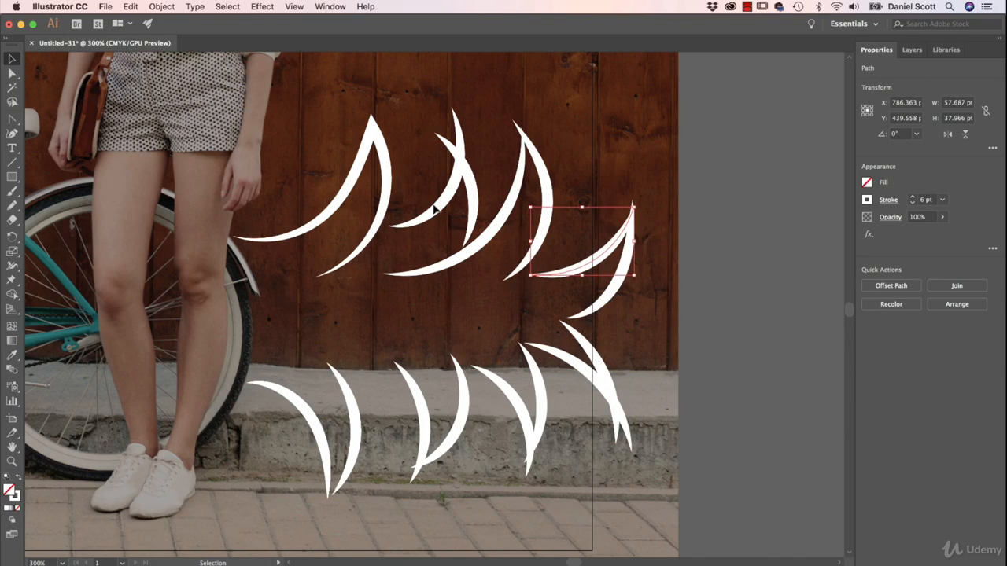
left_click(386, 161)
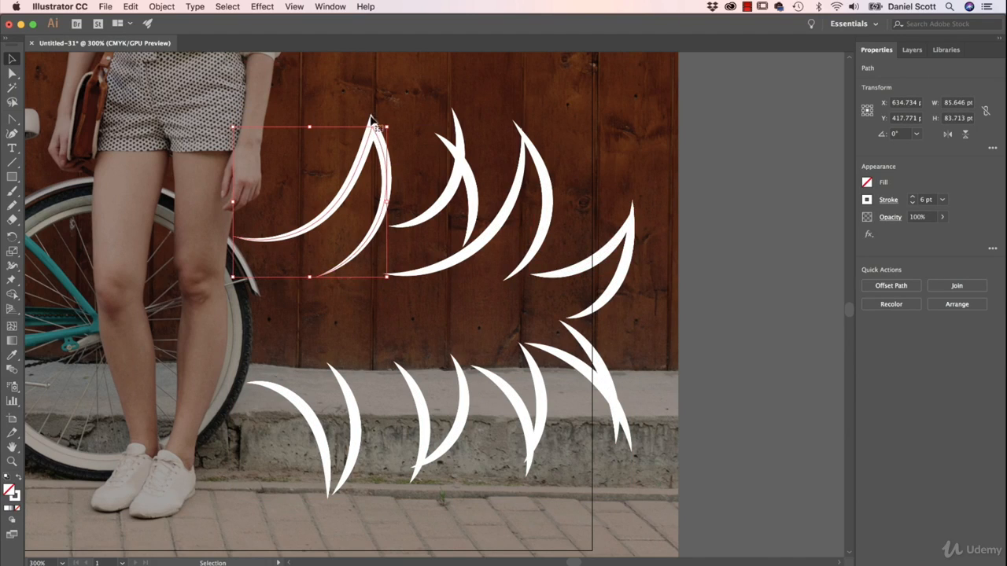
- Select all the white lines, try Width Profile 2 on their strokes, and flip the profile along the paths several times
left_click_drag(713, 157, 259, 492)
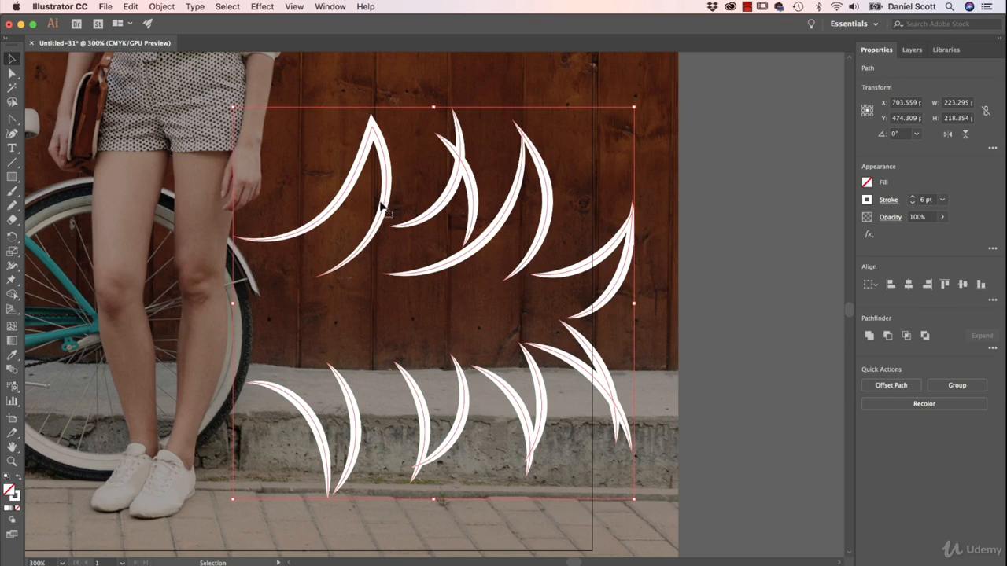
left_click(888, 200)
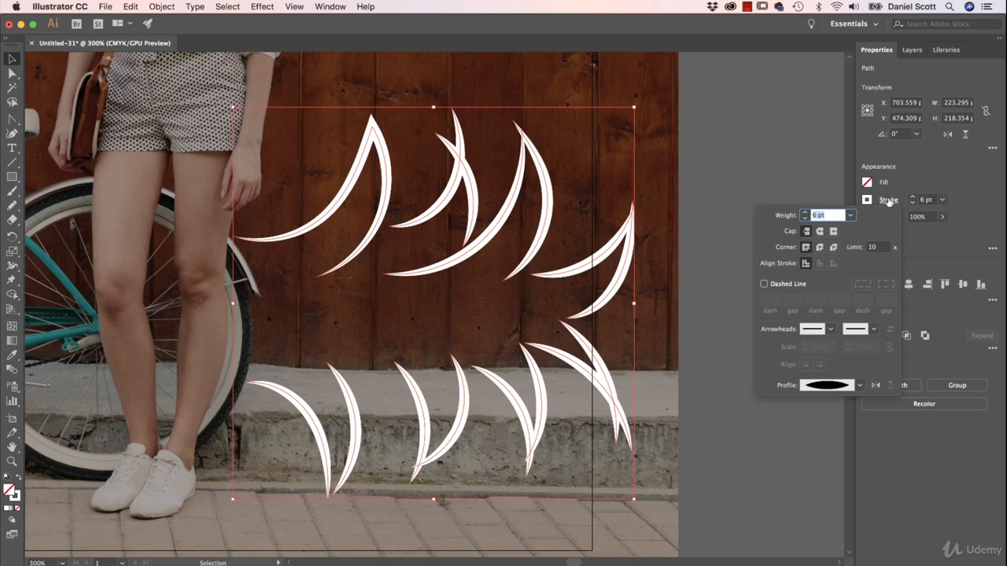
left_click(860, 385)
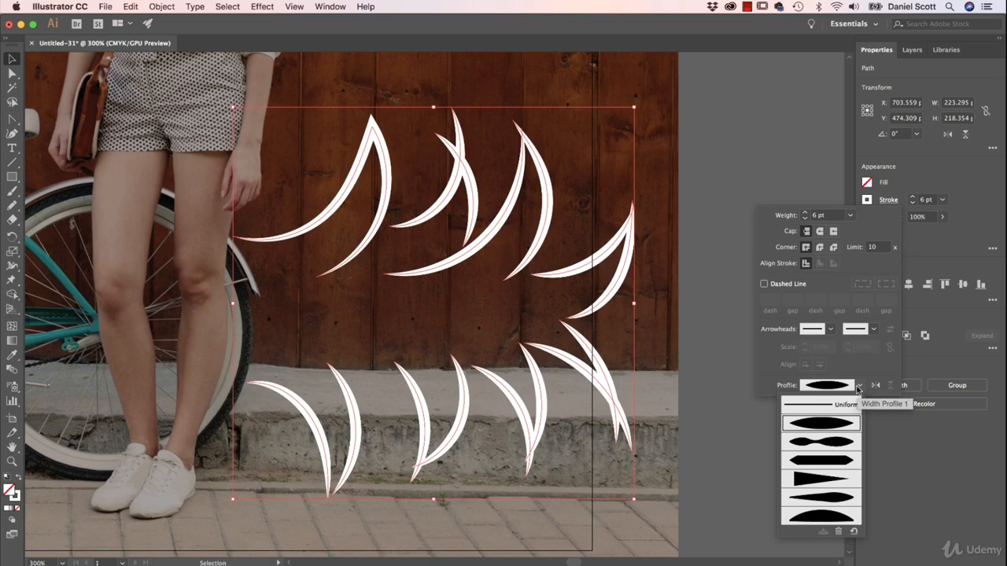
left_click(816, 443)
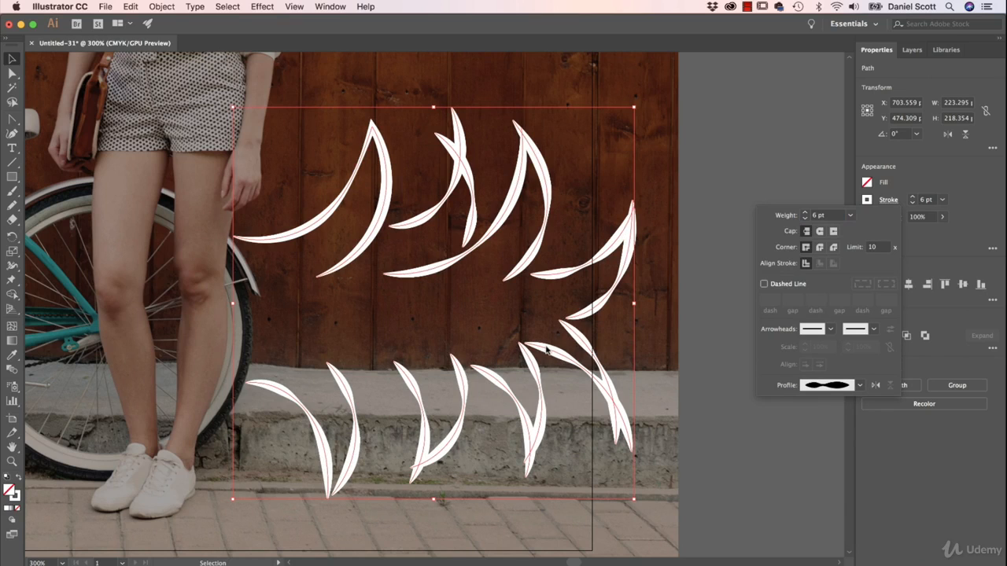
left_click(875, 385)
left_click(875, 385)
left_click(874, 386)
left_click(875, 386)
- Try Width Profile 3 and Width Profile 4 on the selected lines' strokes
left_click(860, 386)
left_click(830, 468)
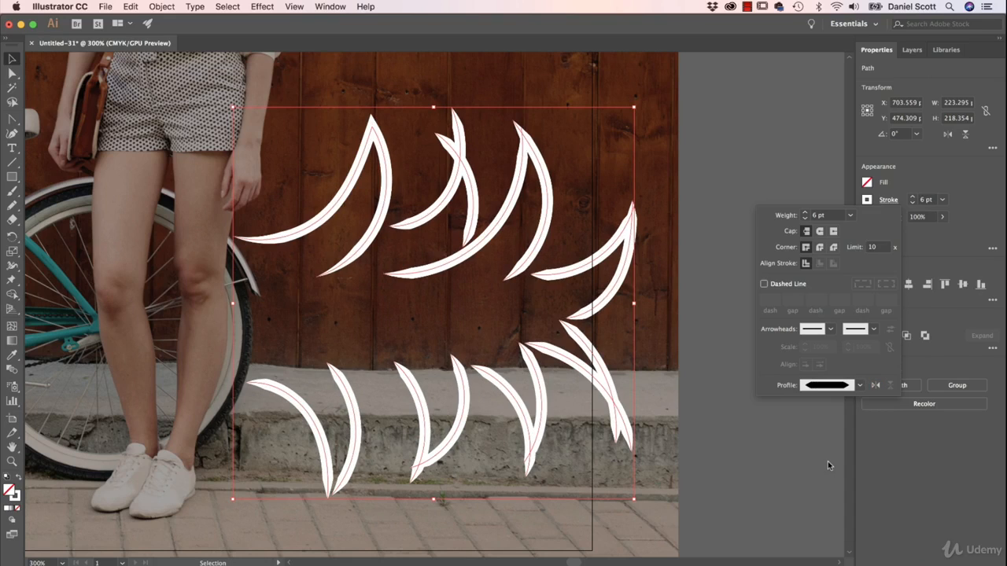
left_click(860, 386)
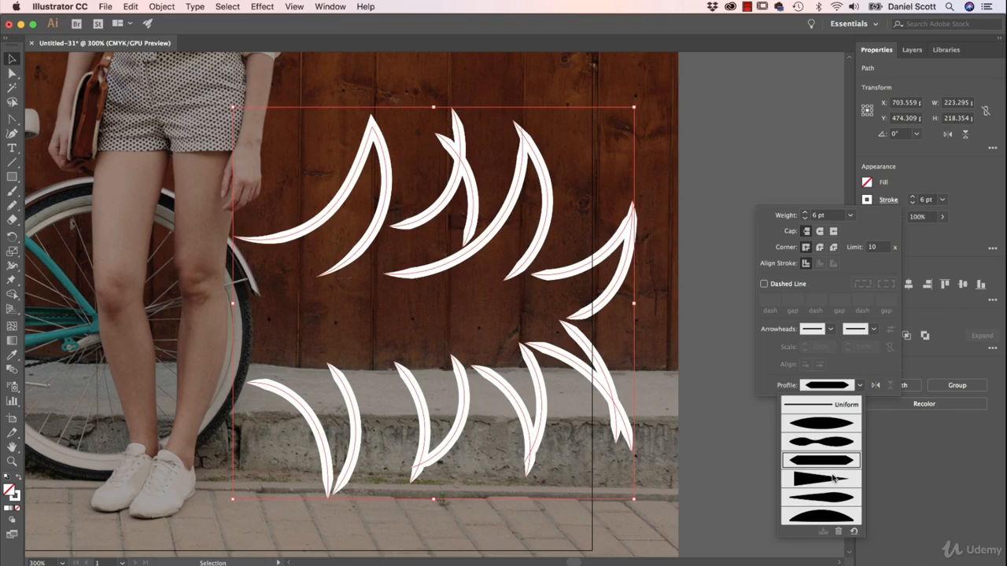
left_click(834, 478)
- Apply Width Profile 5 to the selected lines' strokes and close the stroke options
left_click(858, 386)
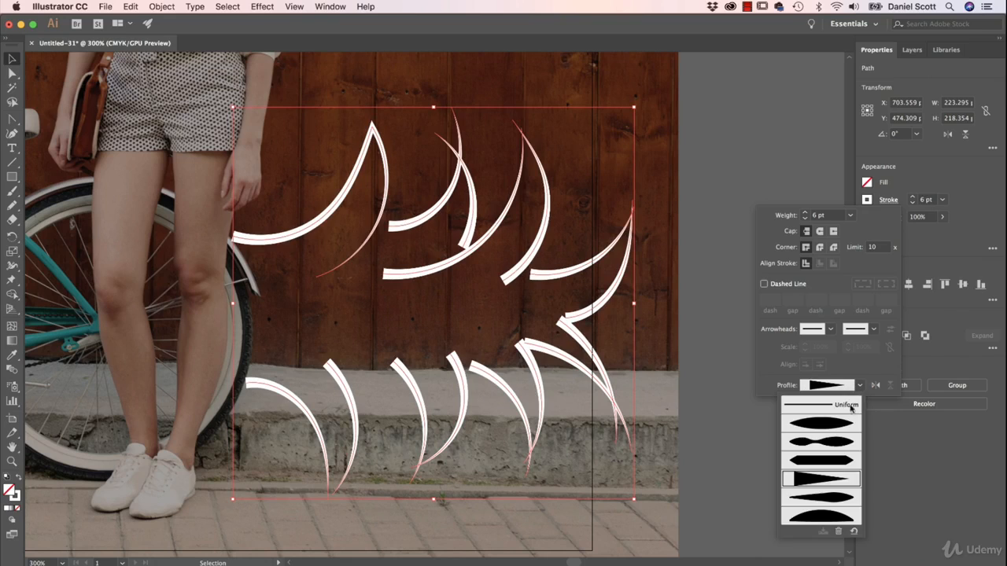
left_click(814, 500)
left_click(859, 386)
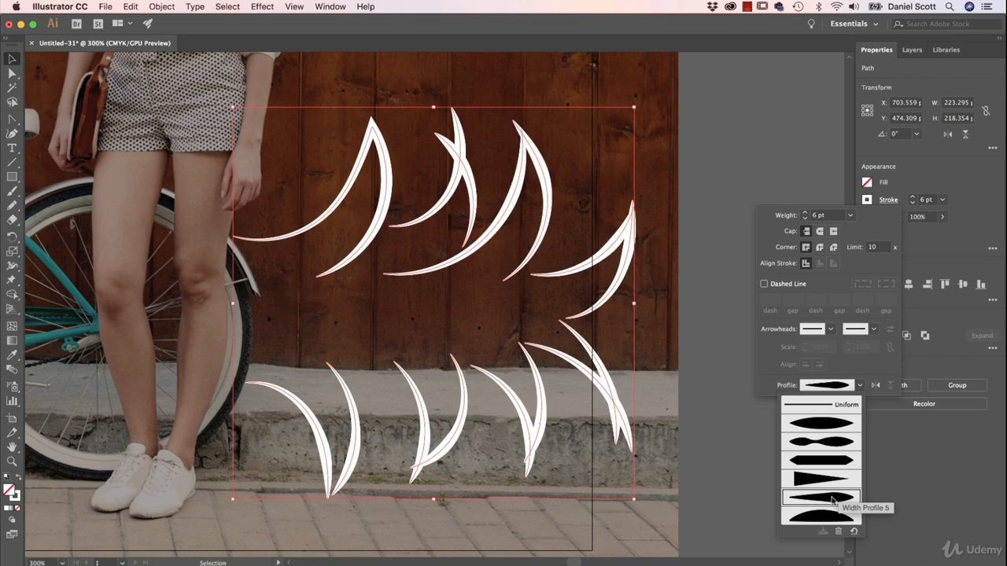
left_click(862, 354)
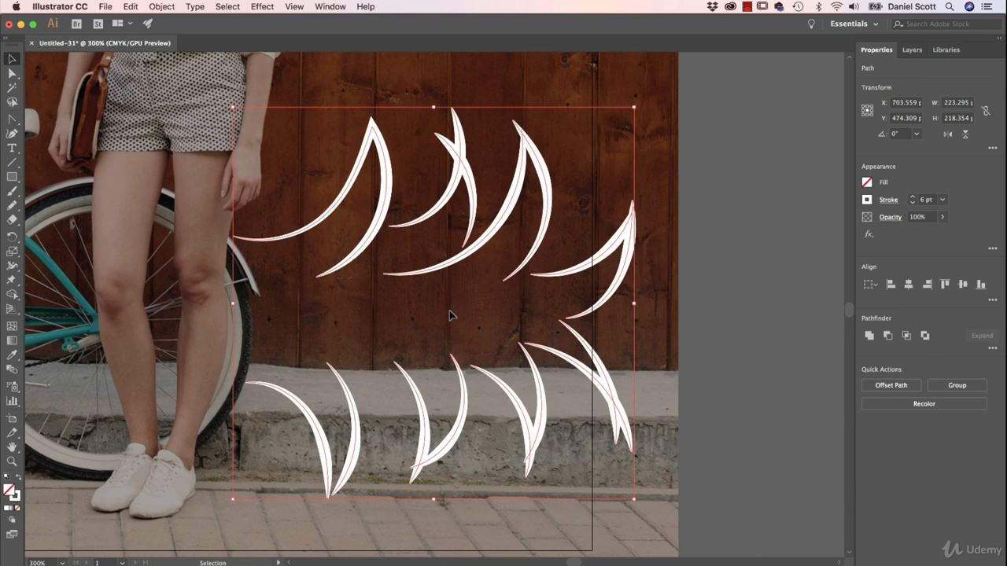
- Draw two freehand Pencil arcs around the bicycle's pedal crank, one above and one below, together spanning about 79 by 94 pt
key("space")
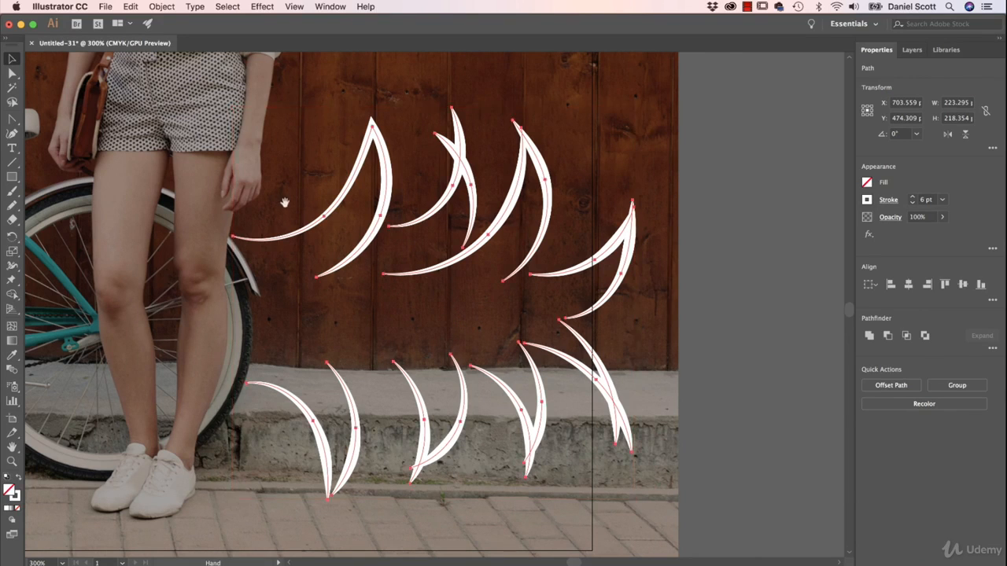
left_click_drag(286, 202, 474, 209)
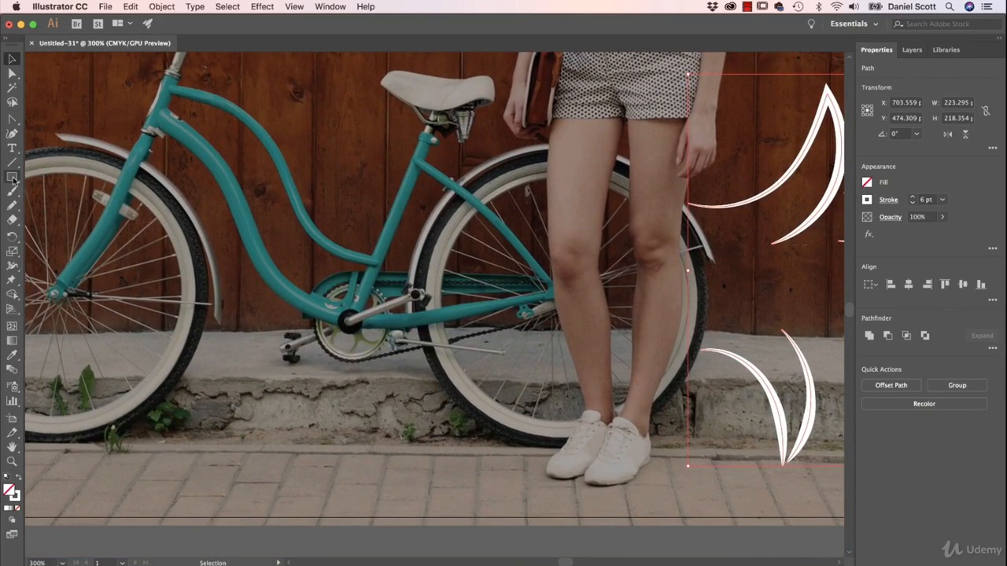
left_click(12, 205)
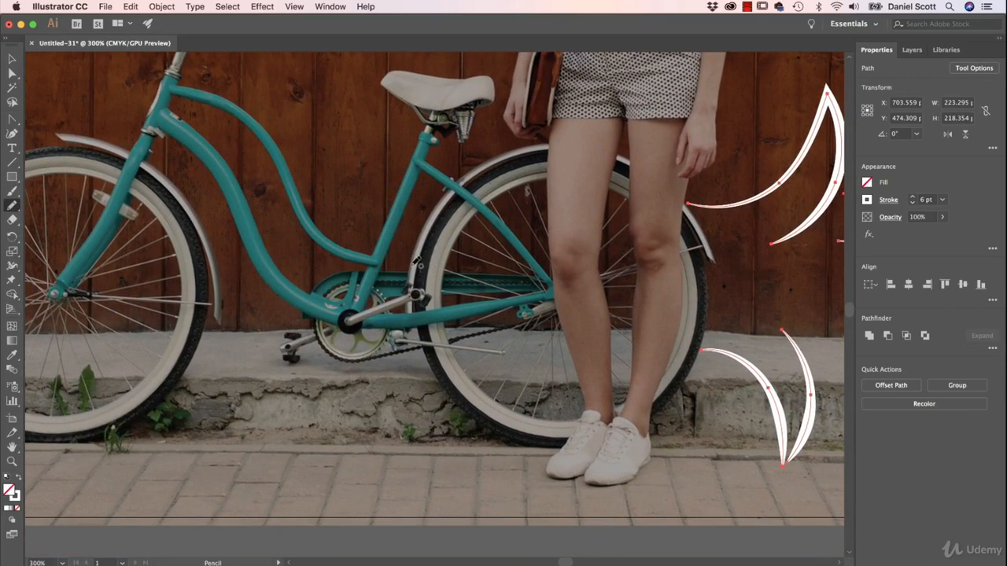
mouse_move(415, 262)
left_mouse_down()
mouse_move(405, 224)
mouse_move(286, 230)
mouse_move(288, 280)
left_mouse_up()
key("super+z")
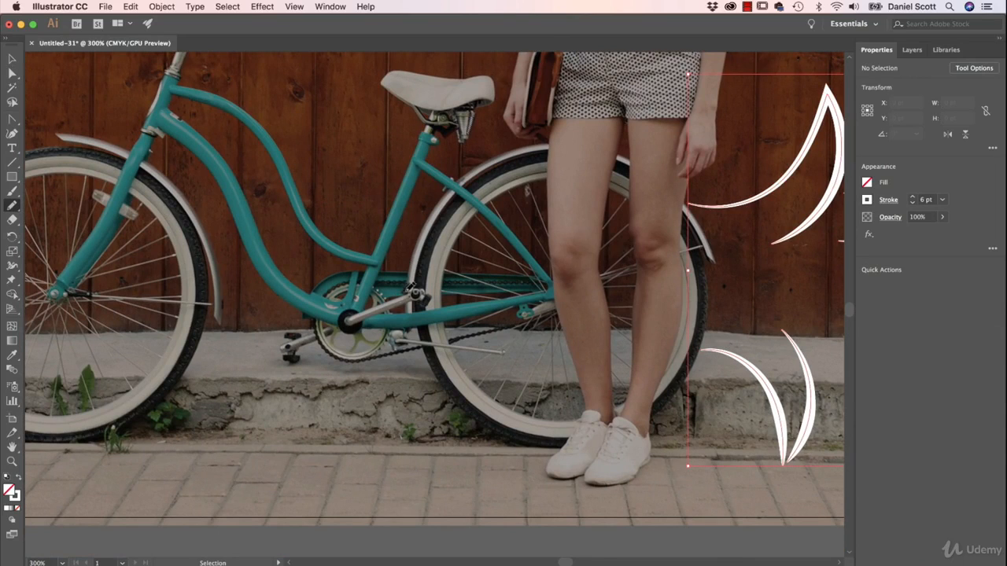
mouse_move(415, 267)
left_mouse_down()
mouse_move(299, 252)
mouse_move(285, 308)
left_mouse_up()
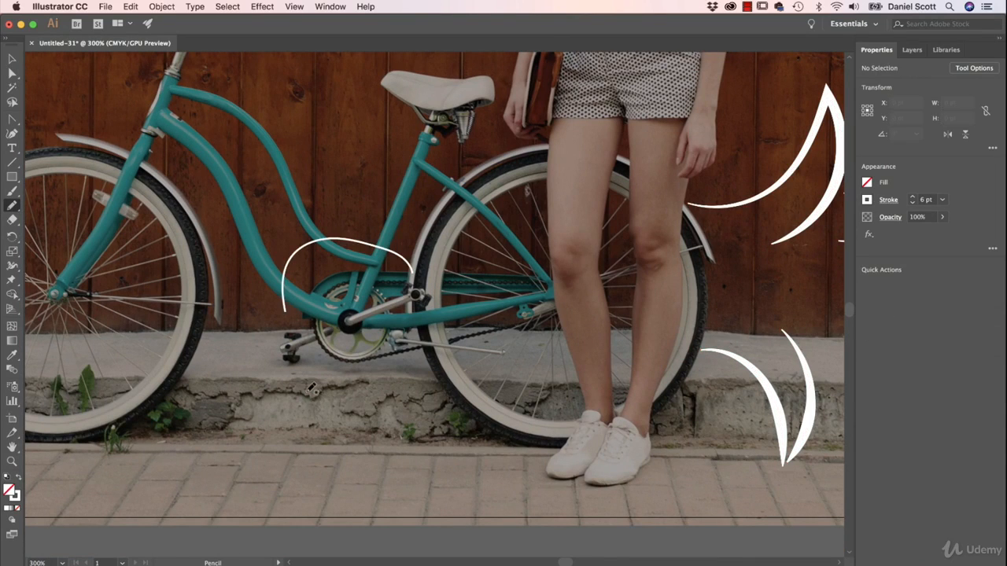
mouse_move(307, 391)
left_mouse_down()
mouse_move(393, 405)
mouse_move(423, 321)
left_mouse_up()
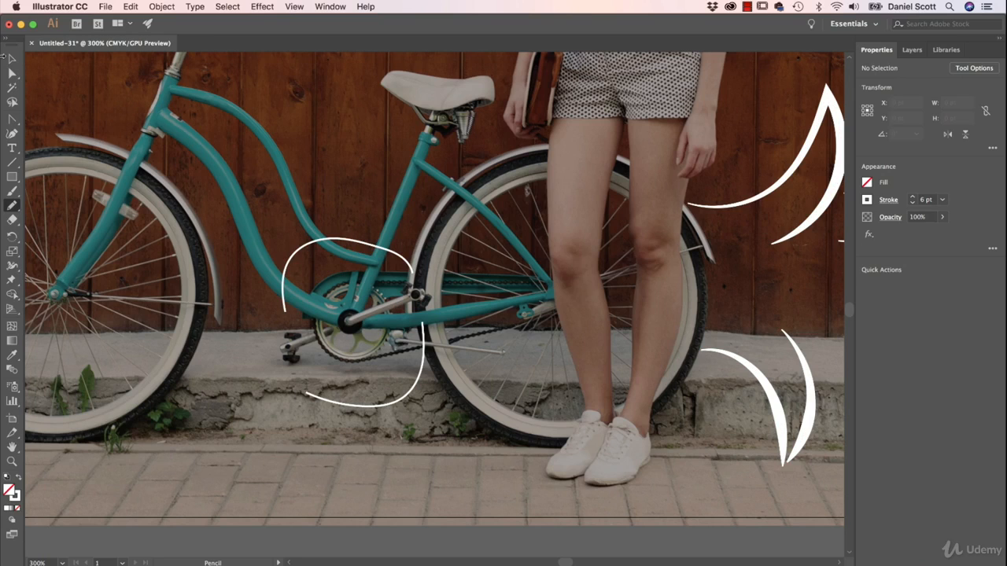
- Select both arcs around the pedal crank and add the Arrow 1 arrowhead to their start points
left_click(11, 60)
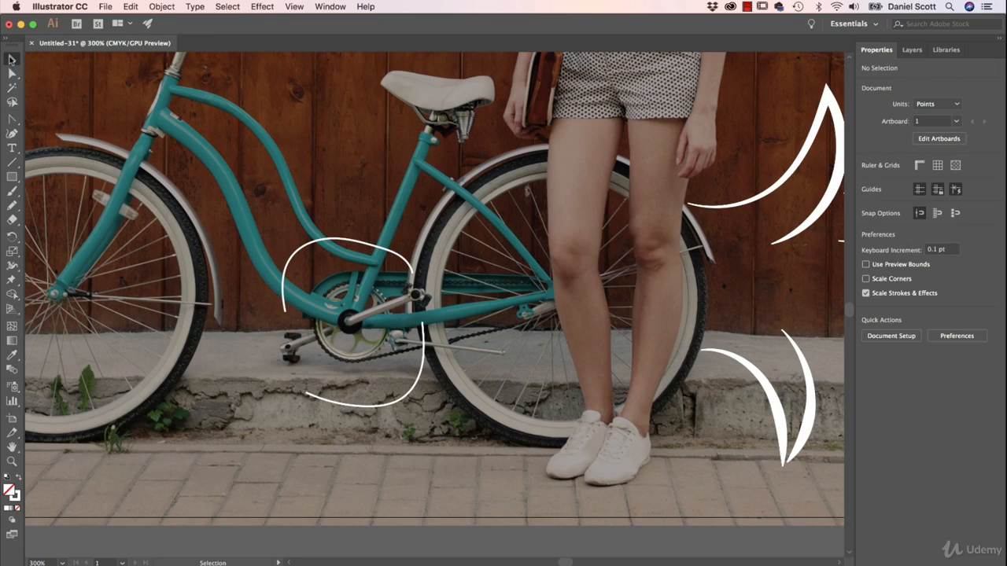
left_click(392, 252)
left_click(311, 397, "shift")
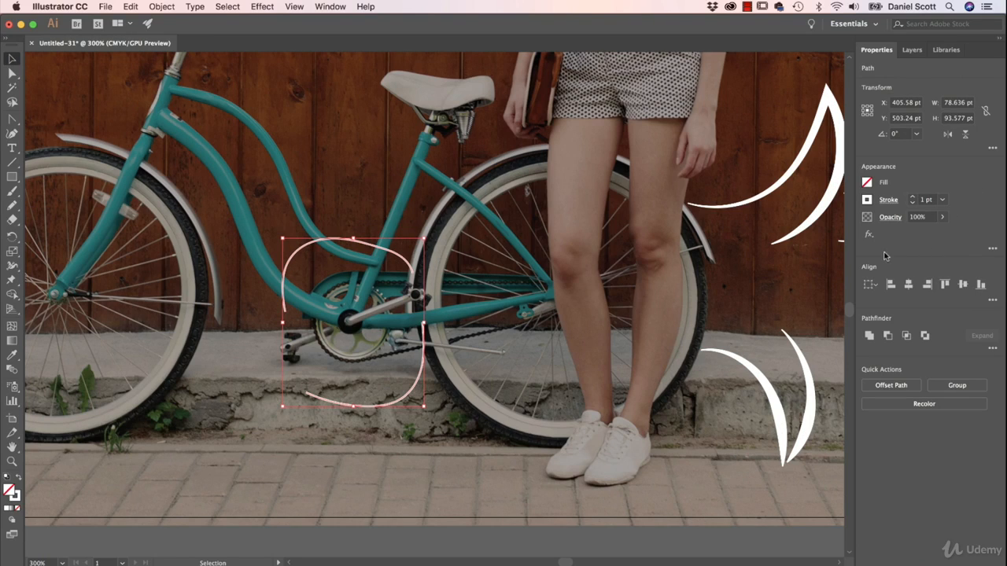
left_click(888, 202)
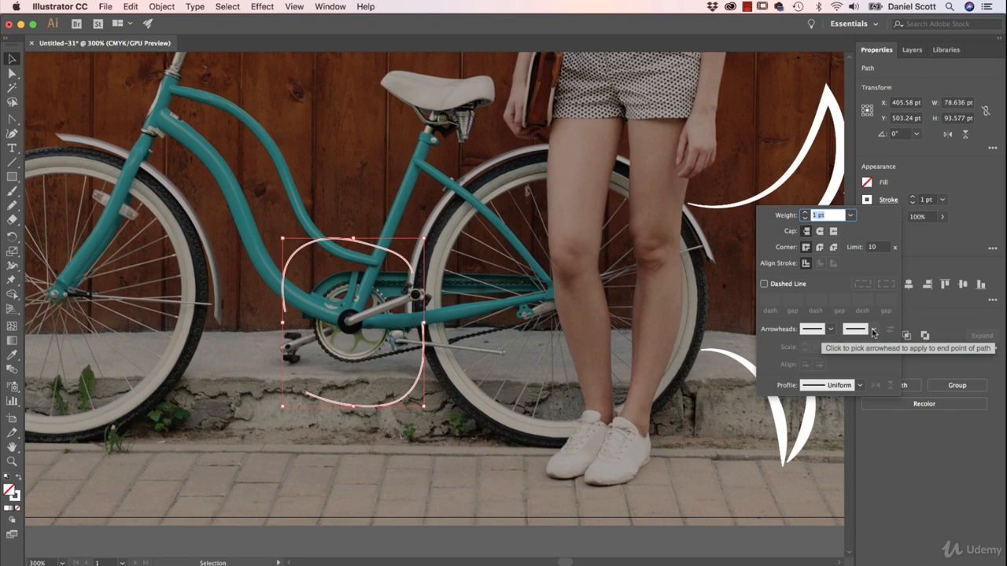
left_click(830, 328)
left_click(748, 371)
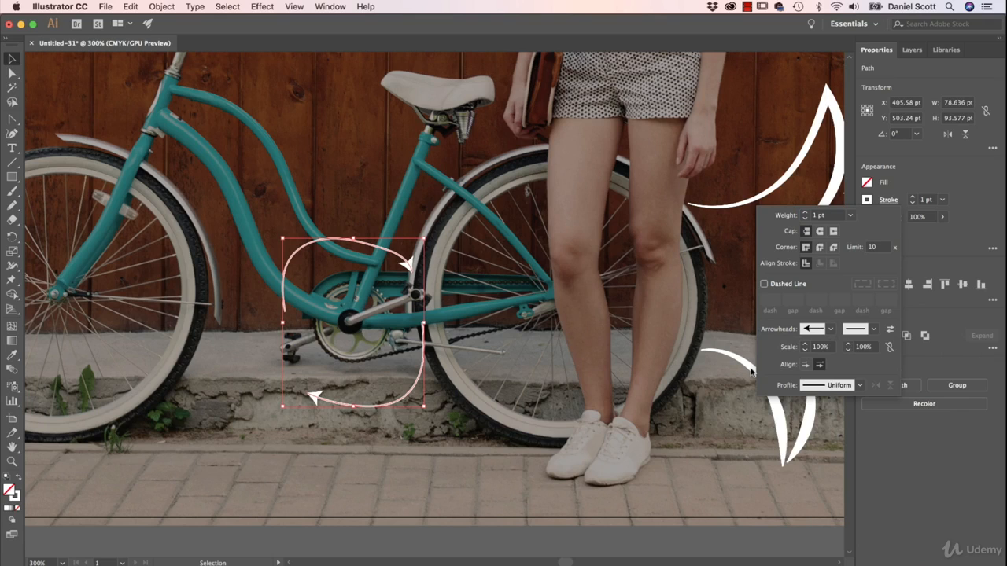
- Change the start arrowhead of the two selected arcs to Arrow 20
left_click(831, 330)
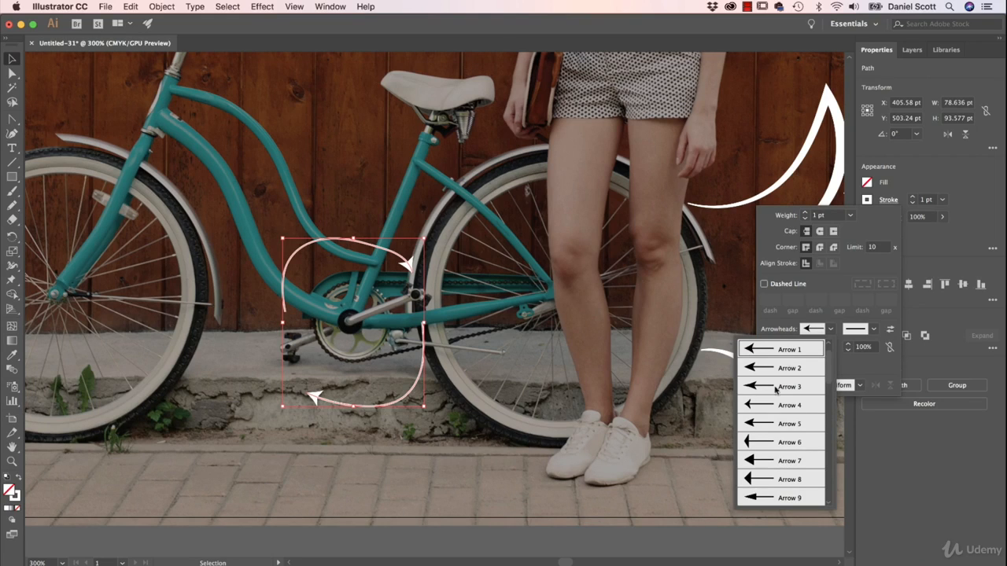
scroll(787, 429, "down", 2)
scroll(761, 401, "down", 14)
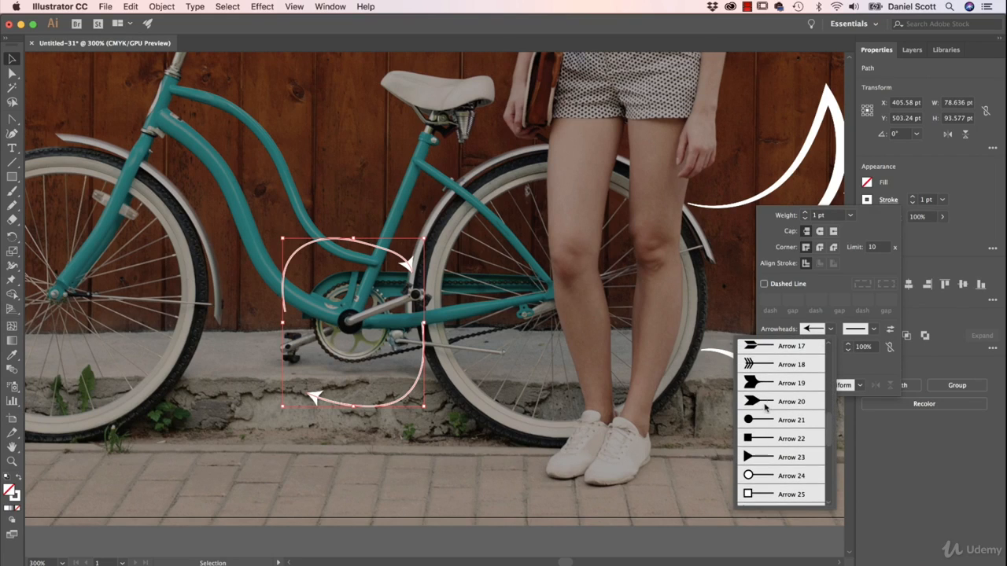
left_click(765, 403)
- Add the Arrow 3 arrowhead to the end points of both pedal crank arcs and give them a tapered width profile
left_click(873, 331)
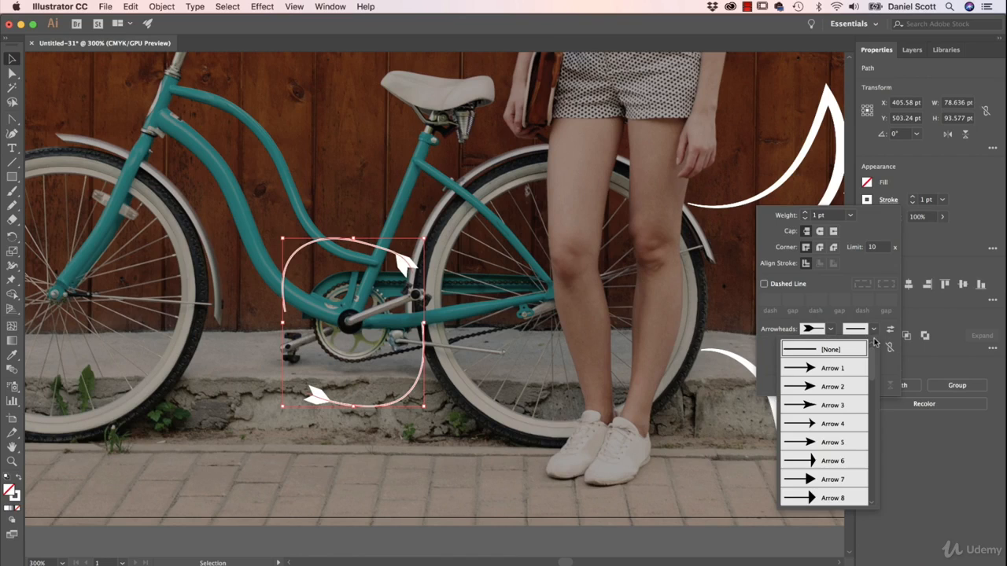
left_click(831, 406)
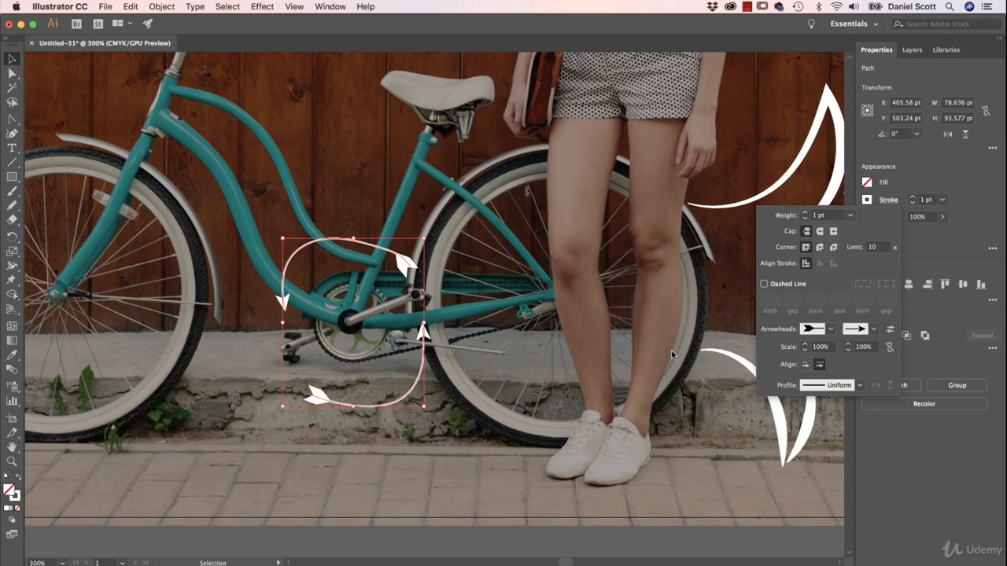
left_click(860, 386)
left_click(808, 500)
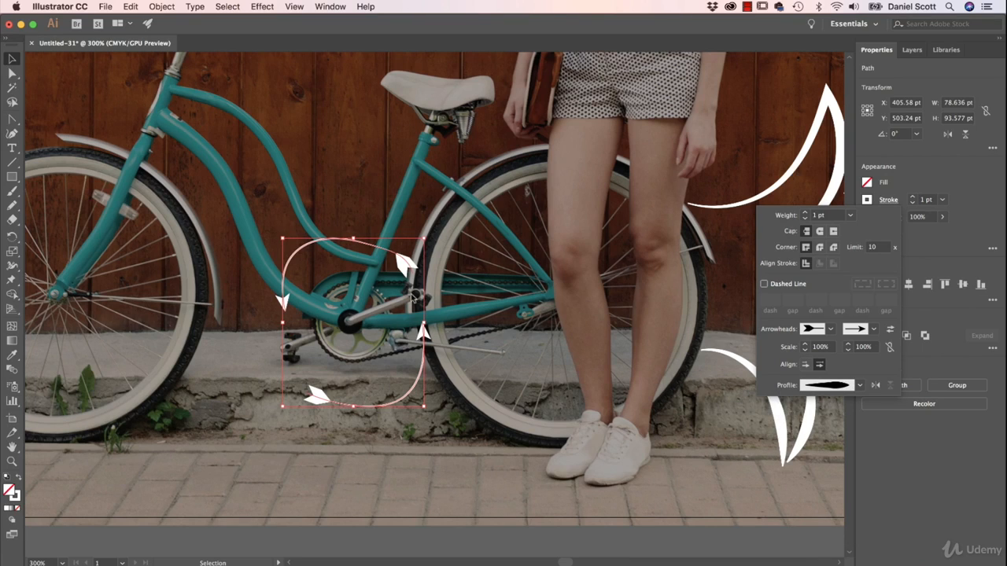
left_click(453, 253)
left_click(485, 276)
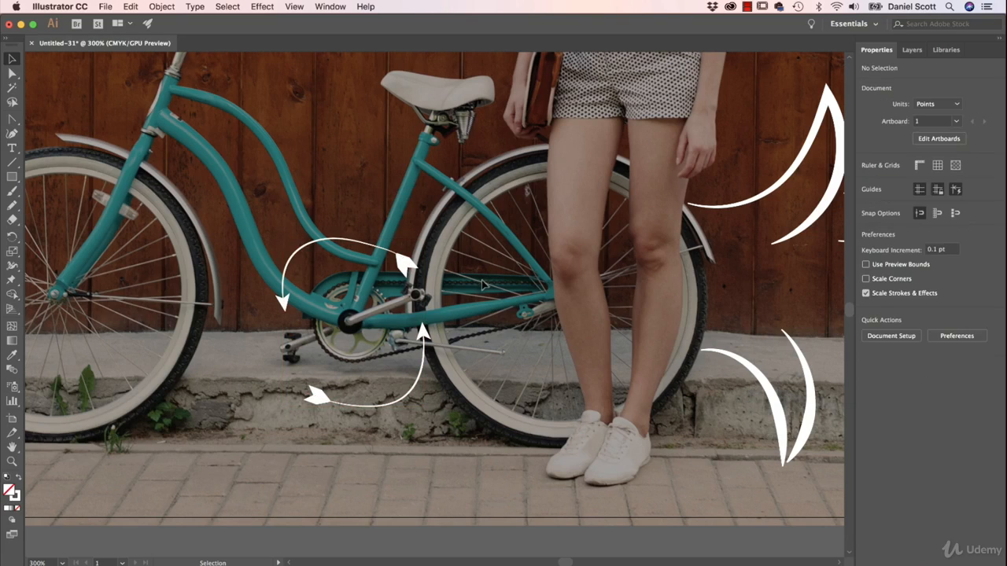
- Reselect the two arcs around the pedal crank and increase their stroke weight to 4 pt
left_click(291, 260)
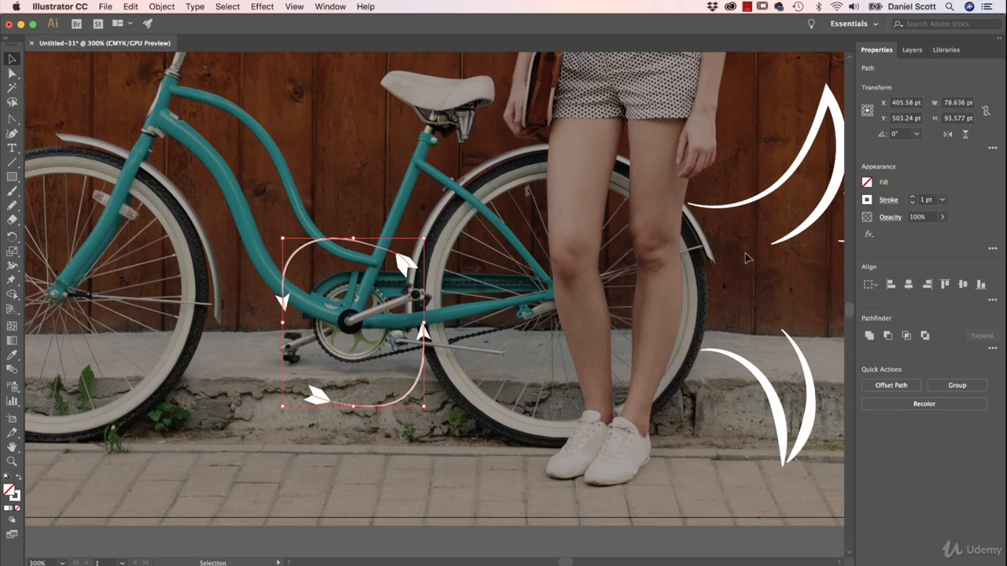
left_click(913, 199)
left_click(913, 199)
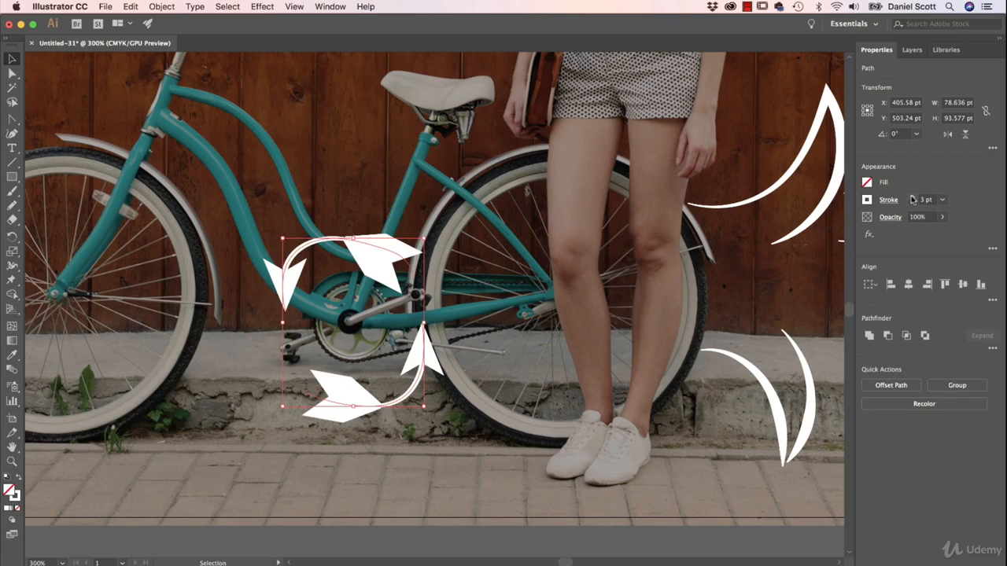
left_click(912, 199)
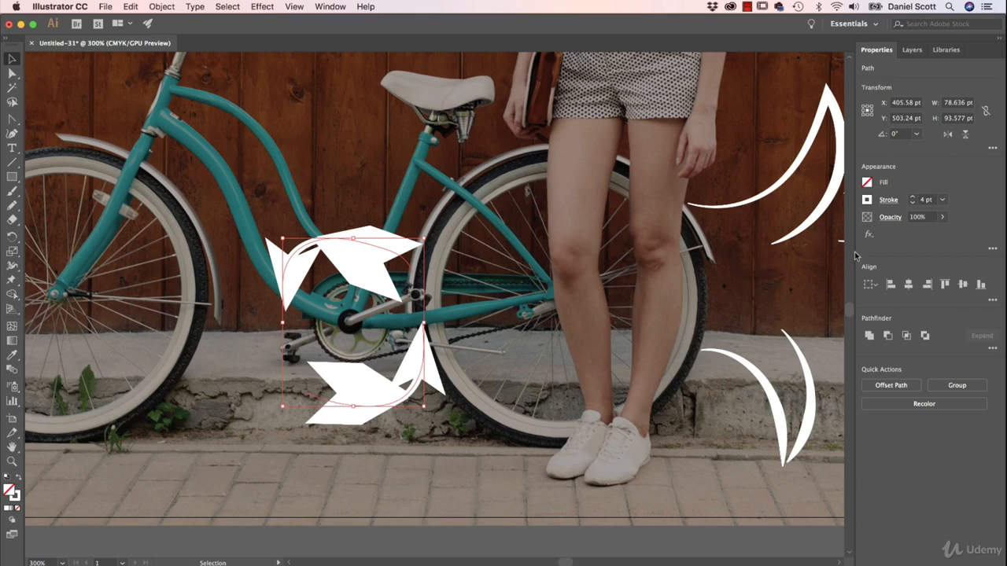
- Reduce the start arrowhead scale of the two arcs to 20% and link the end arrowhead scale to match
left_click(888, 199)
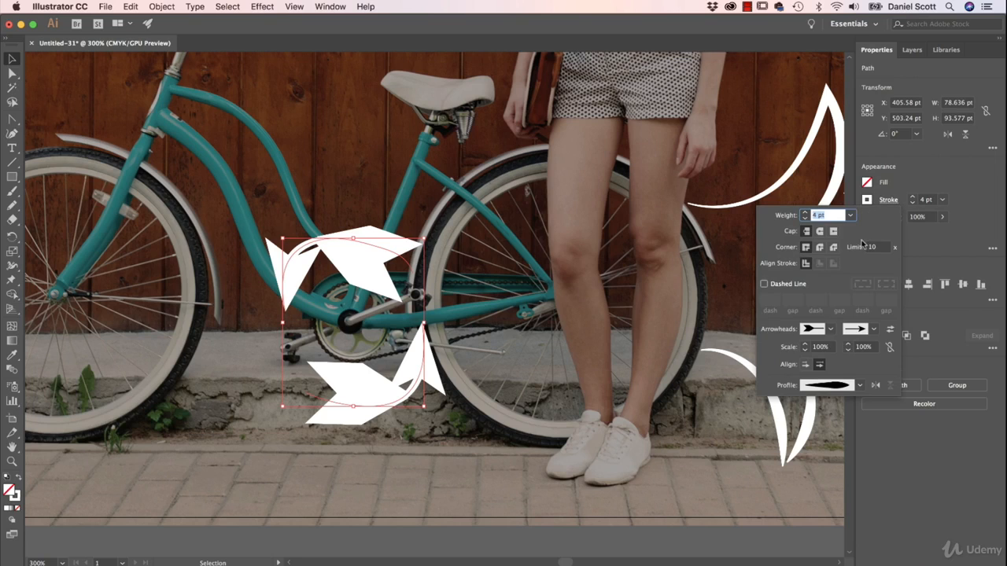
left_click(805, 350)
left_click(805, 350)
left_click(805, 350)
left_click(806, 351)
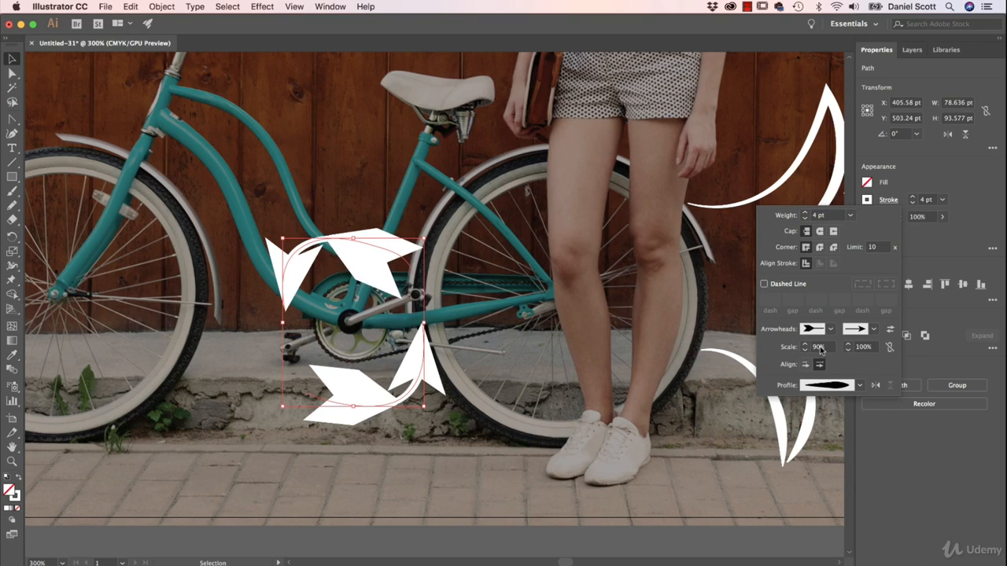
type("20")
key("Tab")
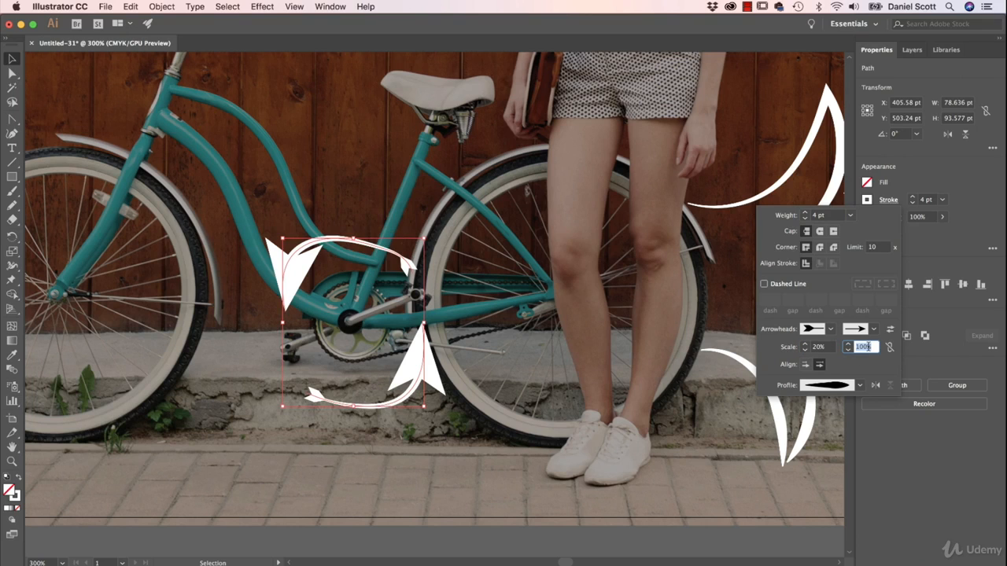
left_click(888, 347)
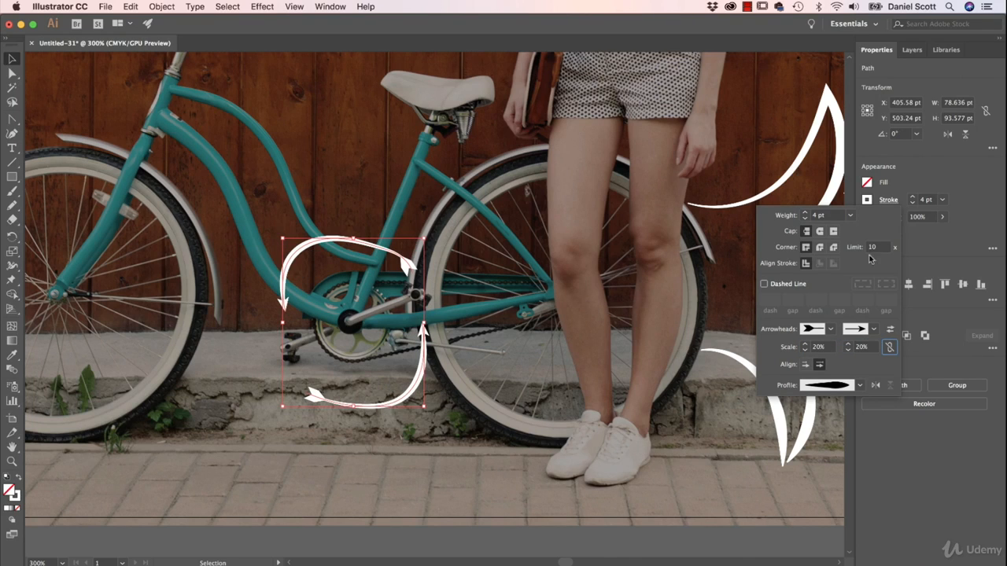
- Set the arcs' stroke weight to 7 pt, flip their width profile along the path, and deselect them
left_click(805, 213)
left_click(805, 213)
left_click(805, 213)
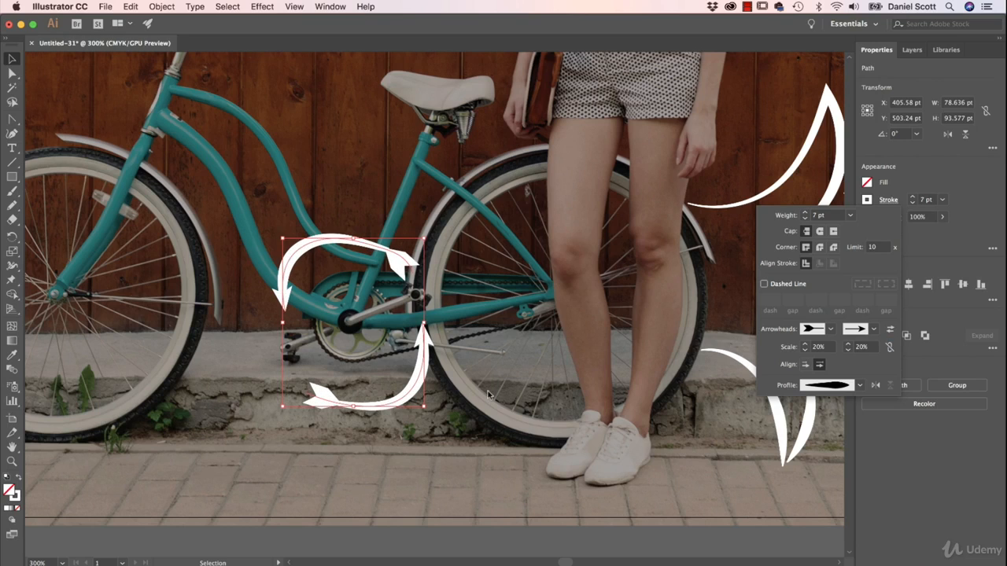
left_click(873, 386)
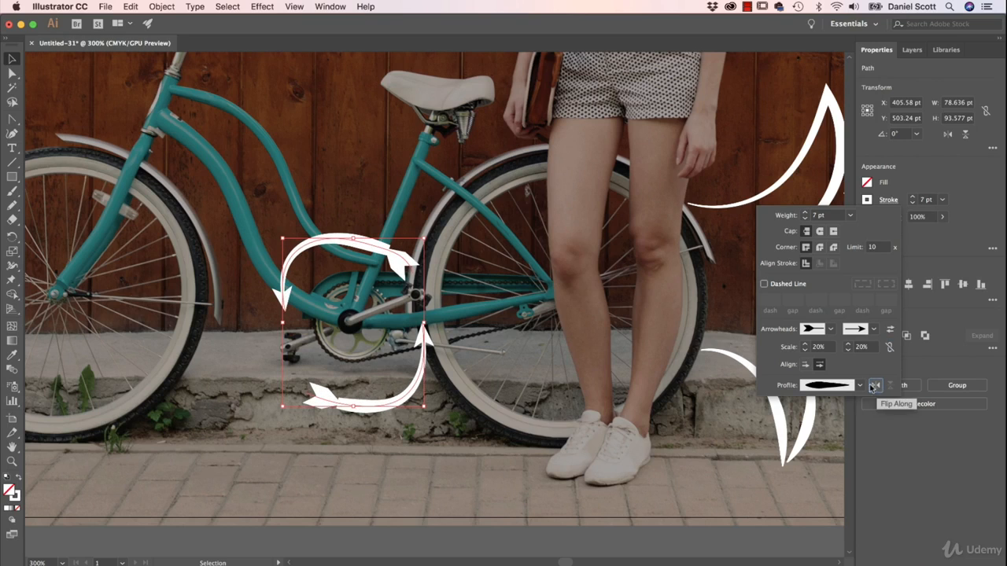
left_click(470, 384)
left_click(497, 408)
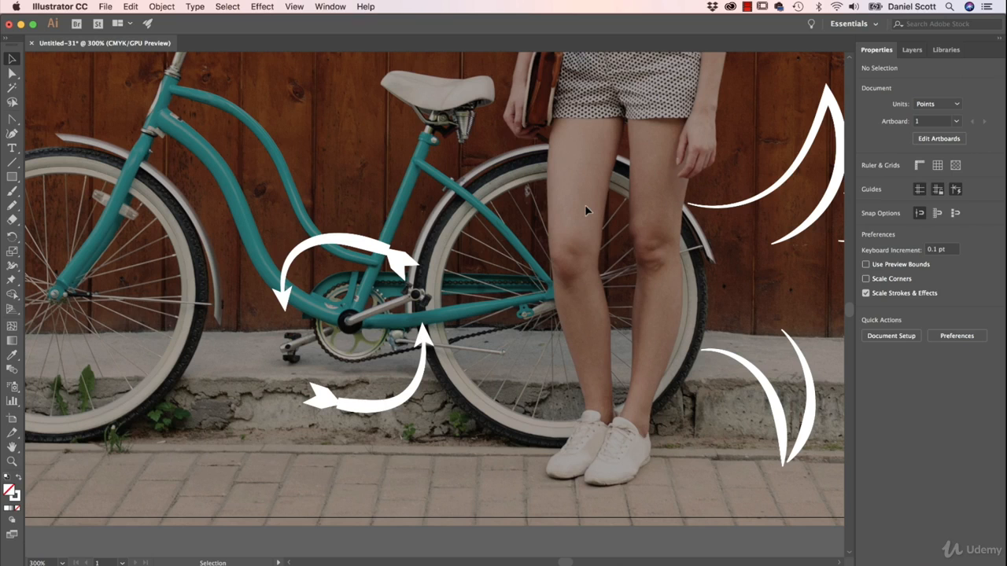
- Draw a closed freehand Pencil outline around the standing woman, about 177 by 480 pt
key("super+minus")
key("super+minus")
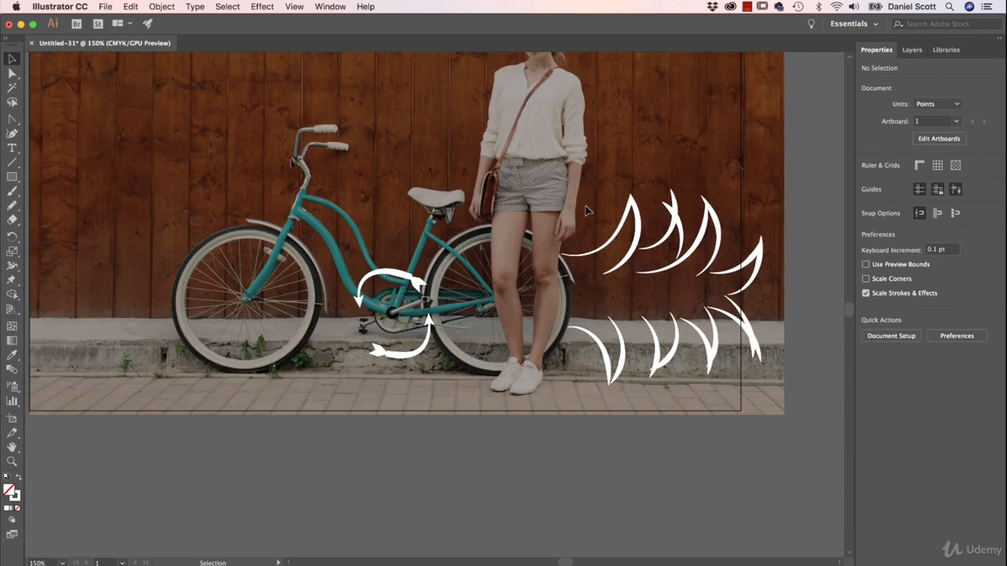
key("a")
left_click_drag(592, 212, 547, 340)
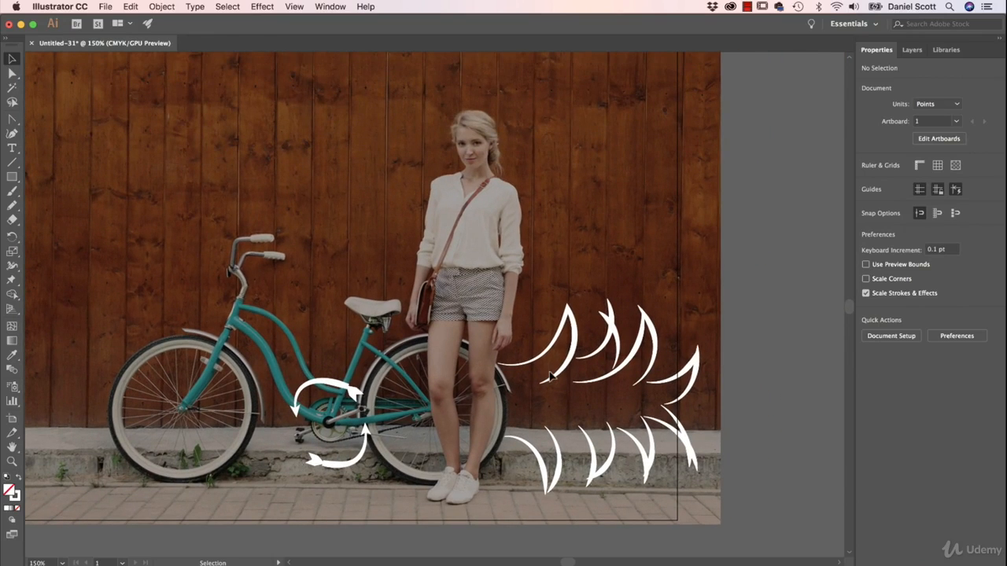
left_click_drag(517, 222, 510, 239)
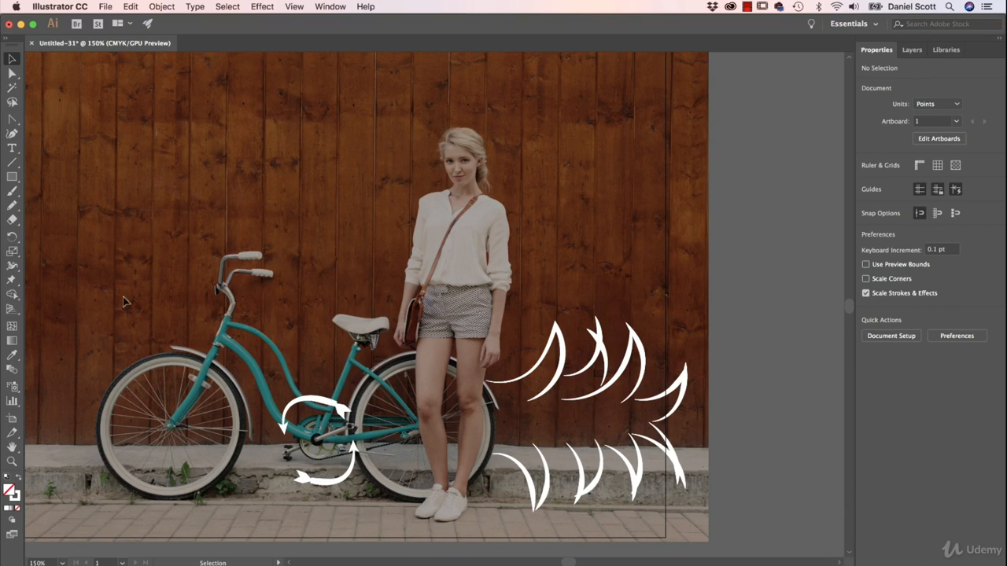
left_click(11, 205)
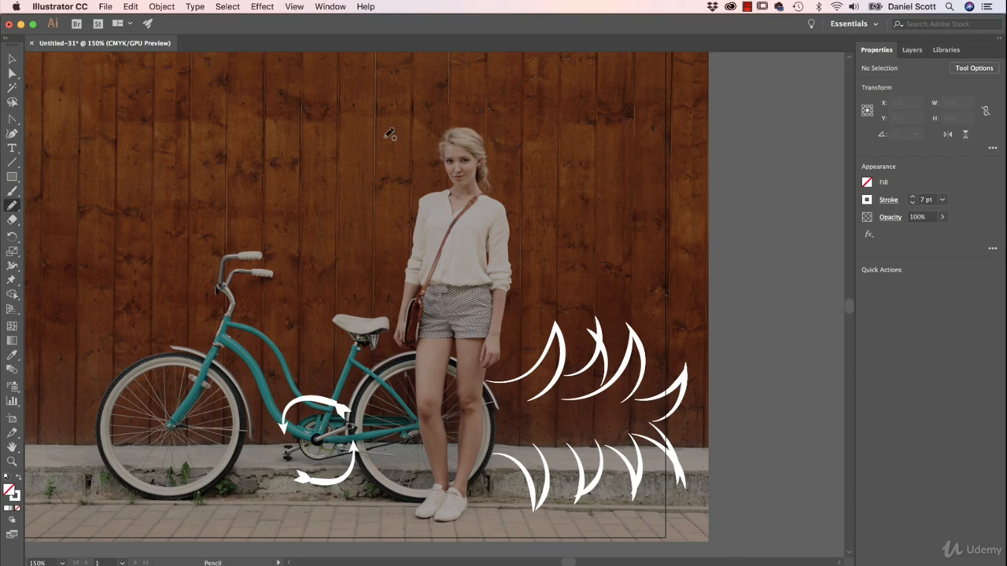
mouse_move(434, 117)
left_mouse_down()
mouse_move(417, 143)
mouse_move(428, 179)
mouse_move(405, 197)
mouse_move(376, 364)
mouse_move(400, 415)
mouse_move(391, 520)
mouse_move(408, 536)
mouse_move(458, 540)
mouse_move(484, 526)
mouse_move(519, 460)
mouse_move(537, 190)
mouse_move(505, 129)
mouse_move(453, 107)
left_mouse_up()
left_click_drag(438, 113, 440, 111)
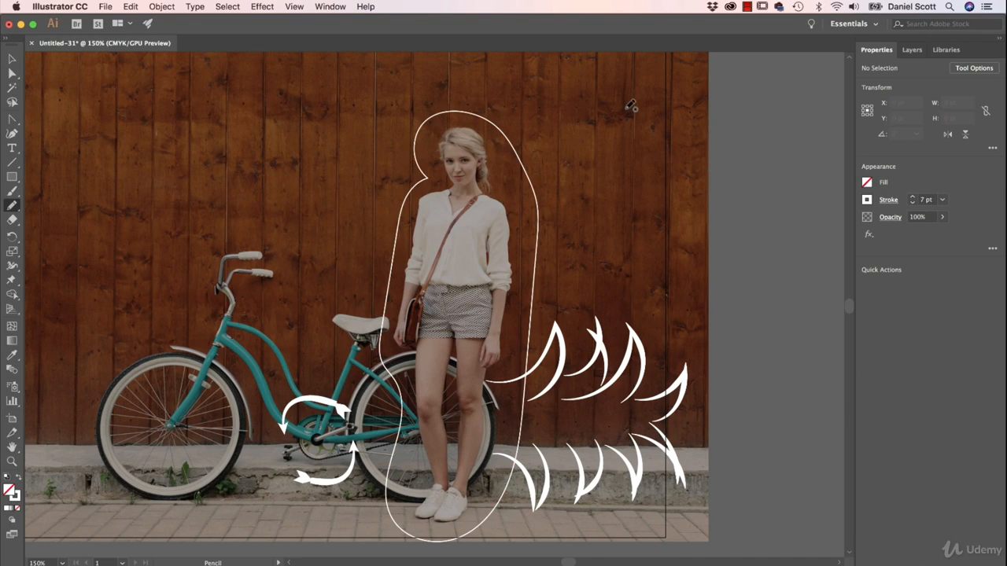
mouse_move(621, 97)
left_mouse_down()
mouse_move(591, 145)
mouse_move(633, 182)
mouse_move(674, 151)
mouse_move(669, 117)
mouse_move(635, 99)
mouse_move(627, 96)
mouse_move(696, 198)
left_mouse_up()
key("v")
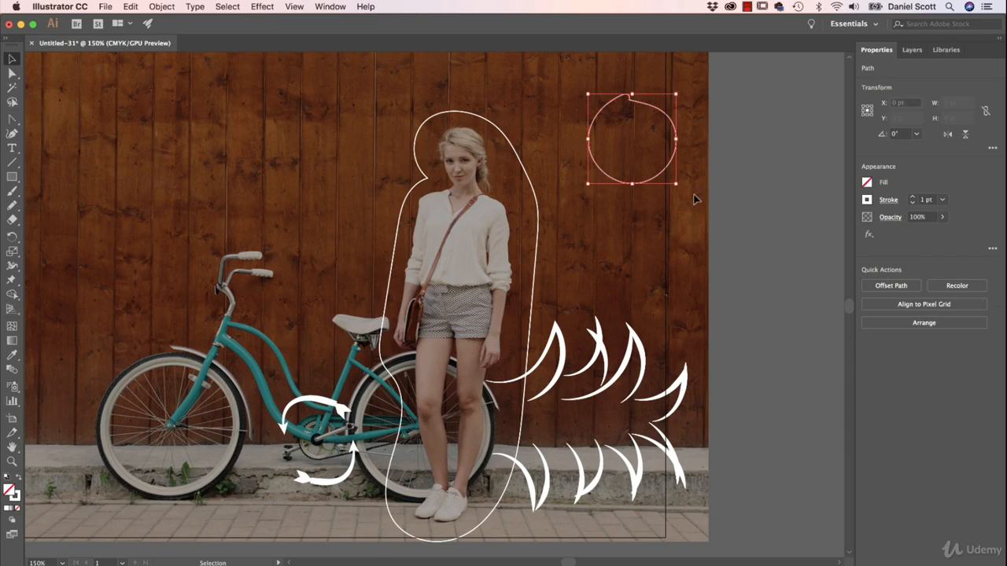
key("Delete")
- Select the outline around the woman, turn its stroke into a dashed line with 12 pt dashes, and deselect it
left_click(533, 175)
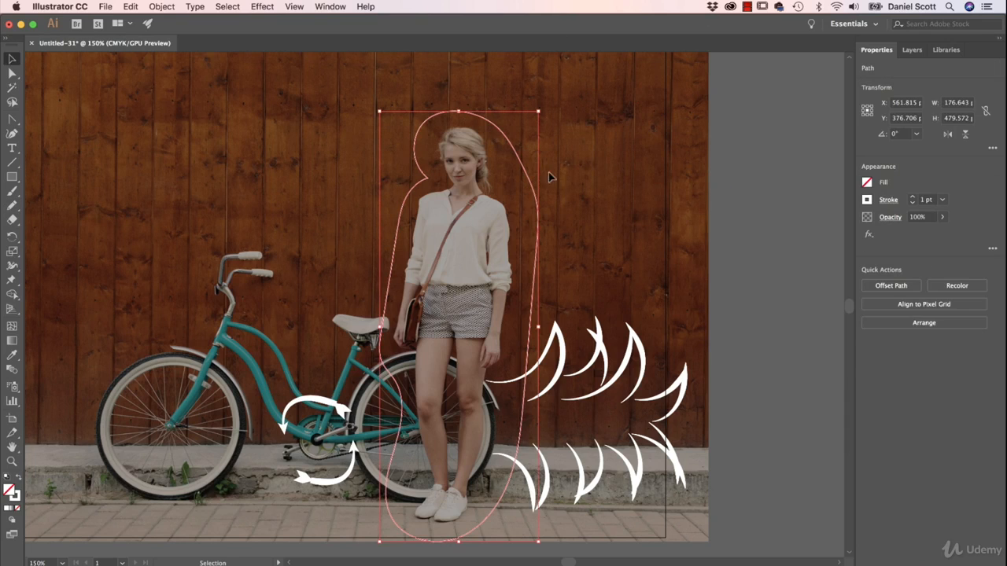
left_click(888, 200)
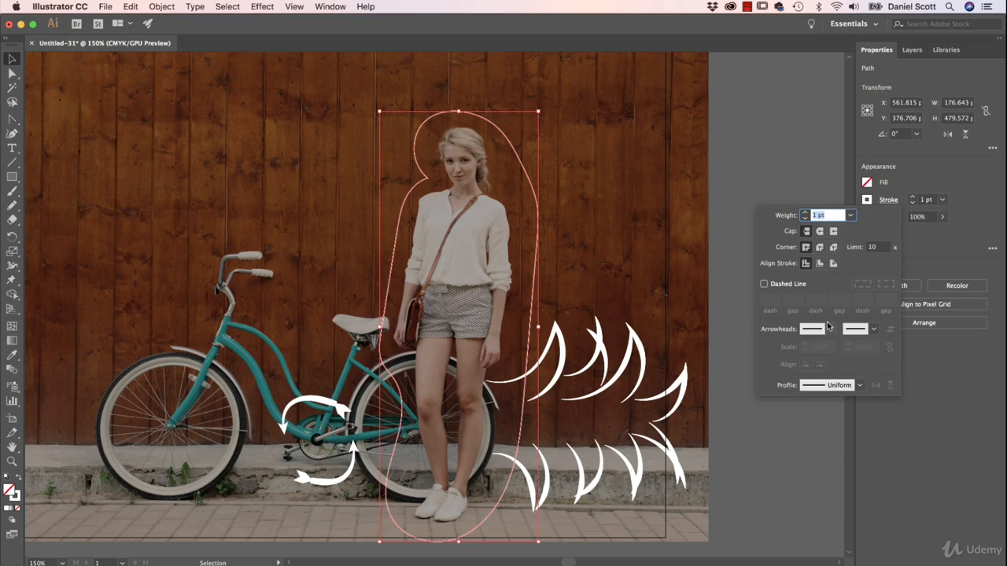
left_click(780, 288)
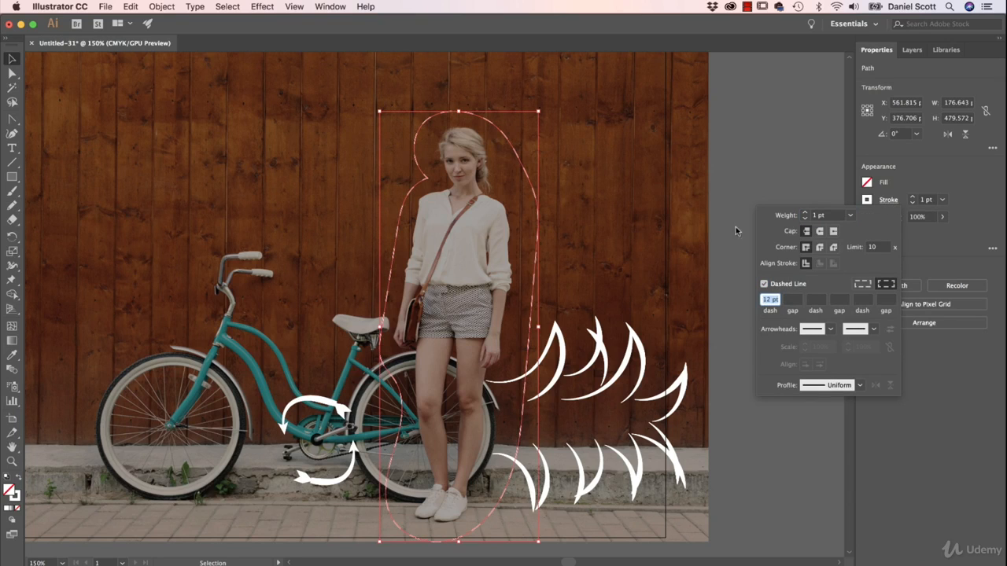
left_click(635, 119)
left_click(631, 125)
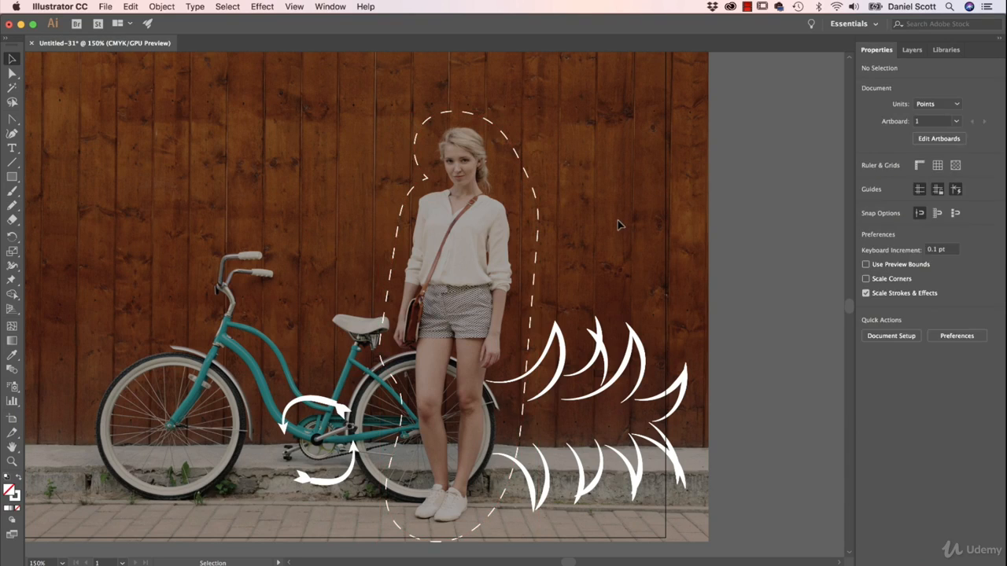
- Reselect the dashed outline around the woman and increase its stroke weight to 6 pt
left_click(539, 255)
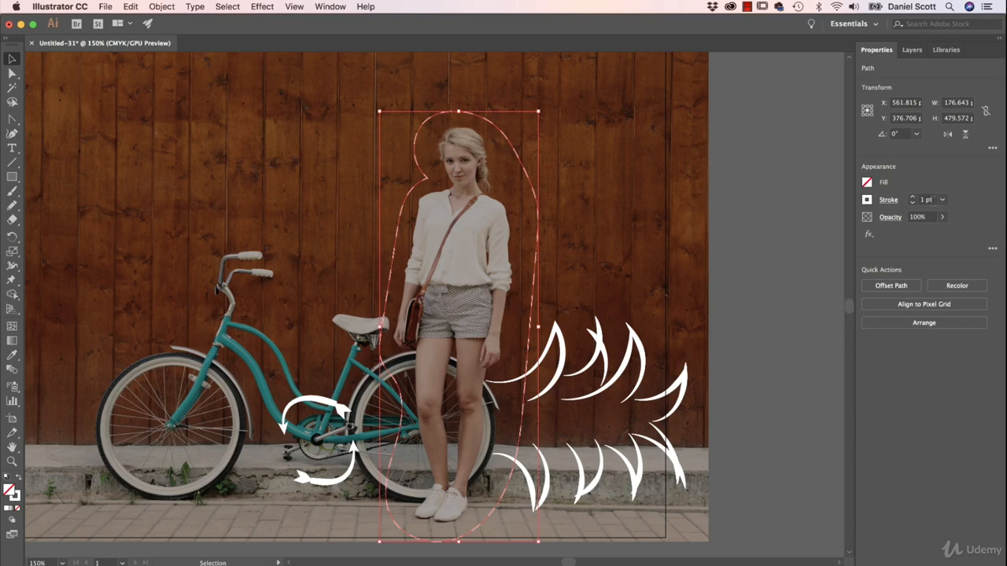
left_click(912, 198)
left_click(913, 197)
left_click(912, 197)
left_click(912, 198)
left_click(913, 197)
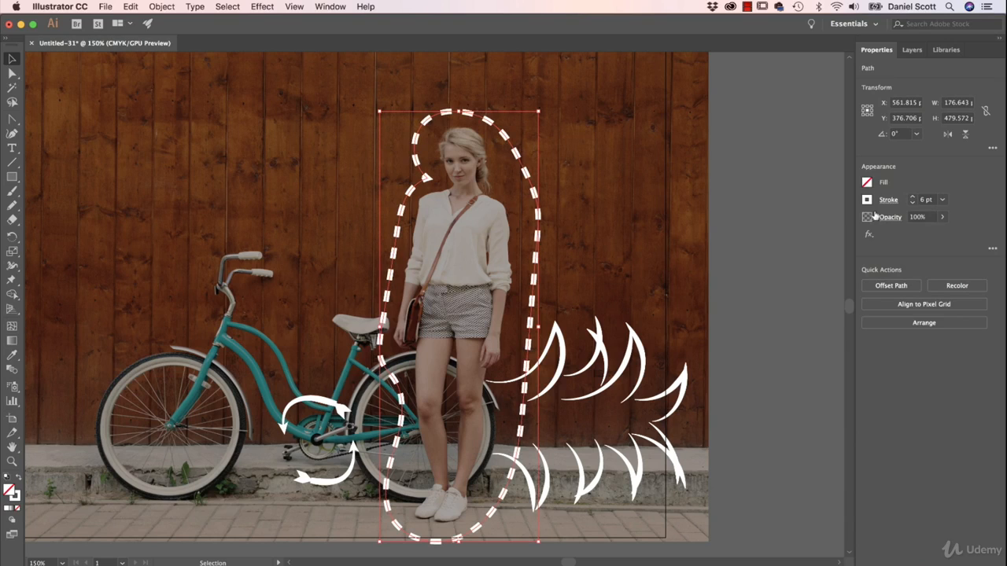
- Try round caps on the outline's dashes, and switch back to butt caps
left_click(888, 200)
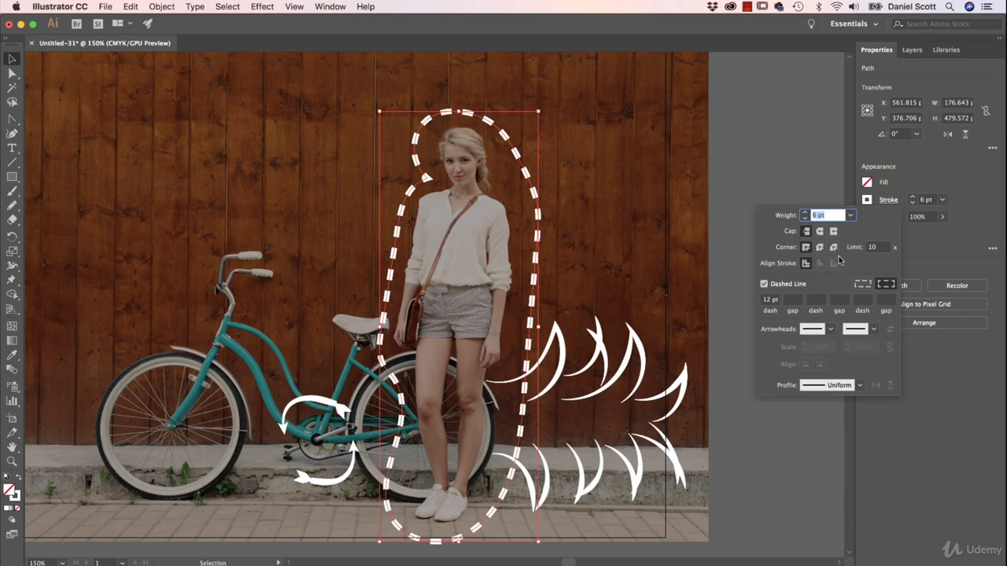
left_click(819, 232)
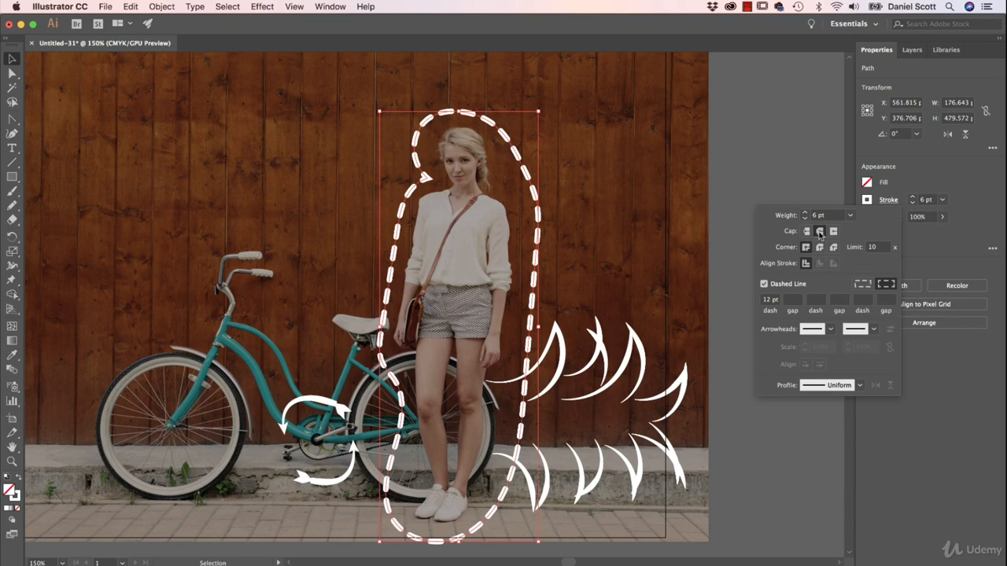
left_click(806, 231)
- Set the outline's dash length to 22 pt and its gap to 10 pt
left_click(768, 300)
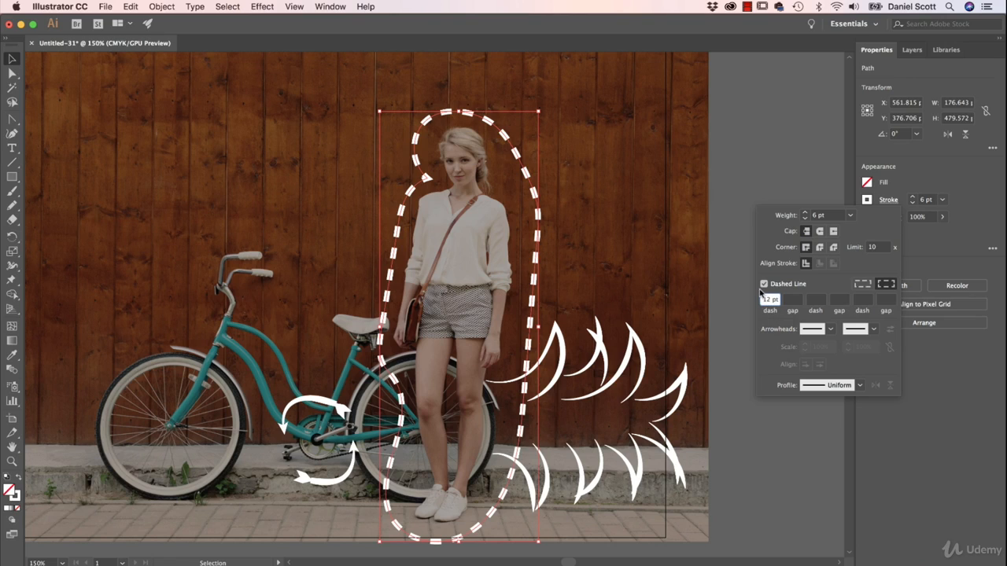
type("22")
key("Tab")
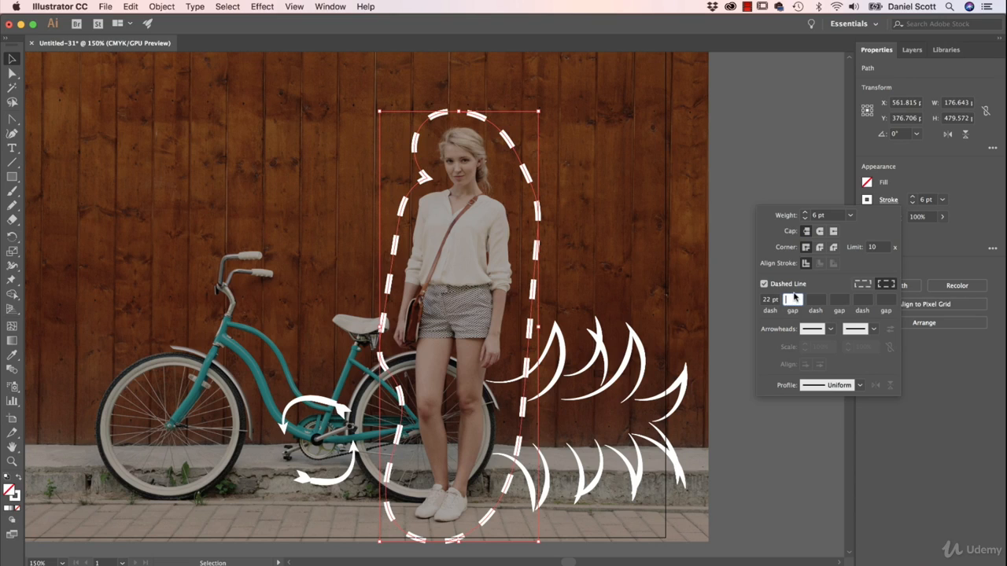
type("10")
key("Tab")
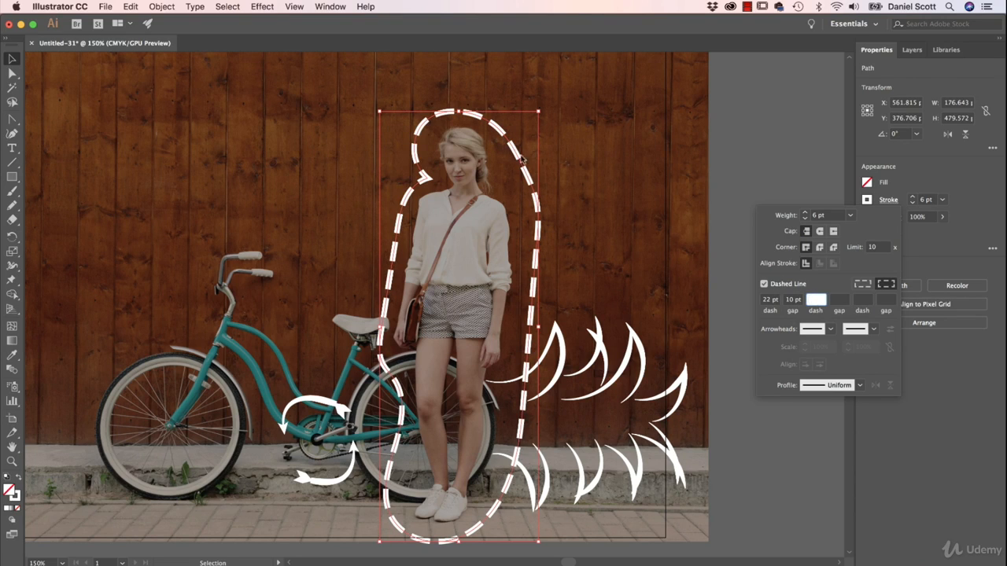
- Shorten the outline's dashes to 2 pt
double_click(767, 302)
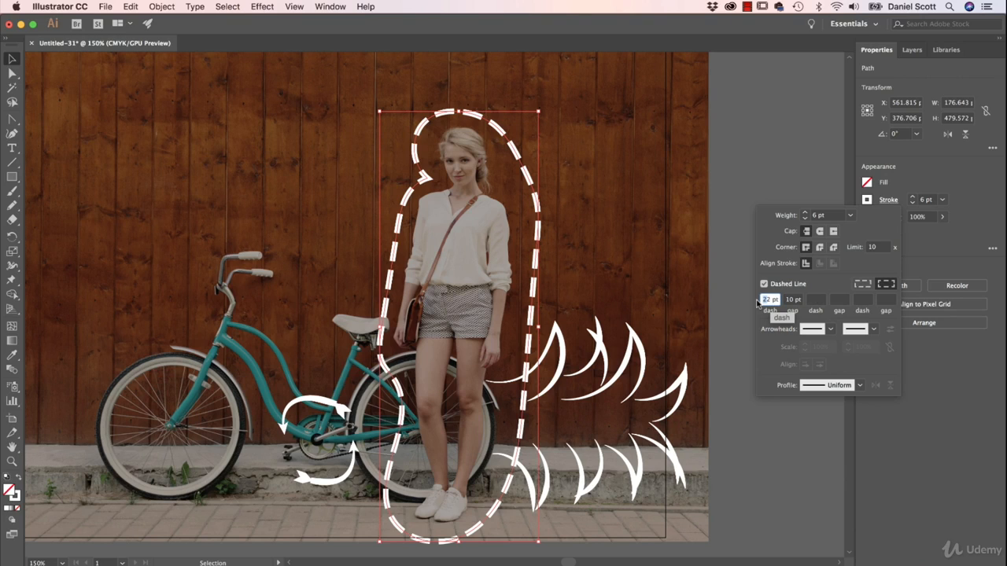
type("2")
double_click(797, 305)
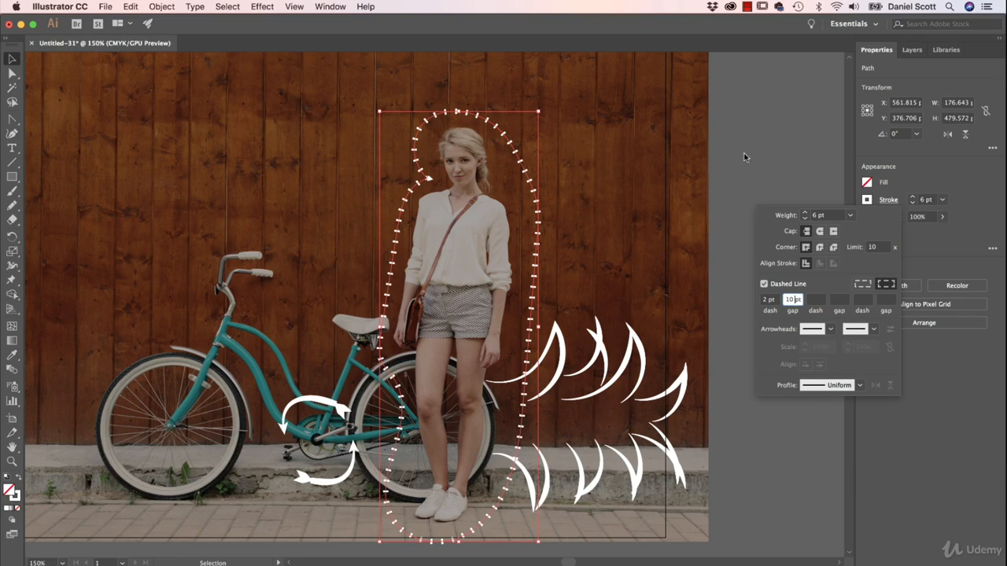
- Set the outline's dash length to 12 pt
left_click(767, 300)
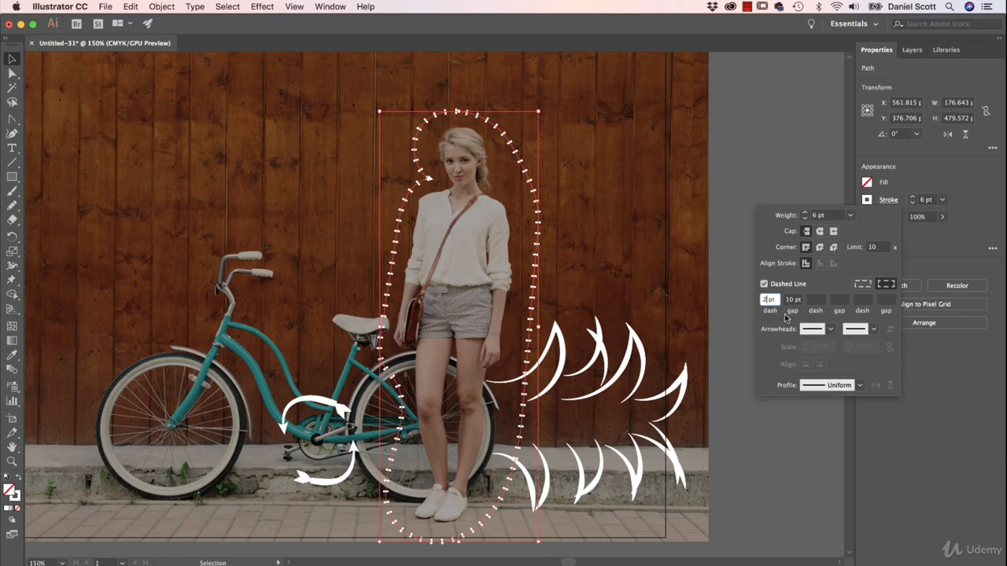
key("BackSpace")
key("Tab")
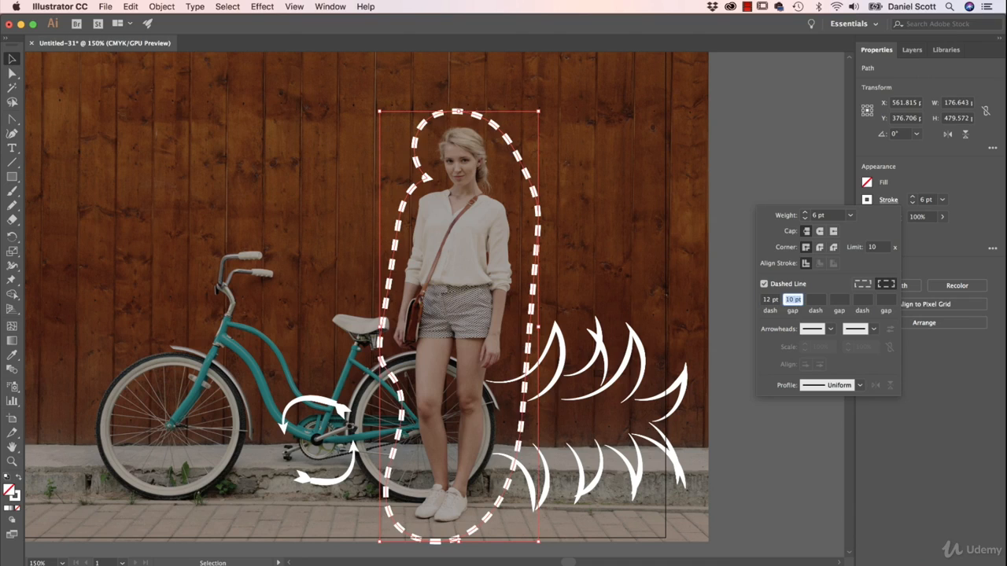
- Clear the gap value of the dashed outline around the woman and deselect the outline
key("BackSpace")
key("Tab")
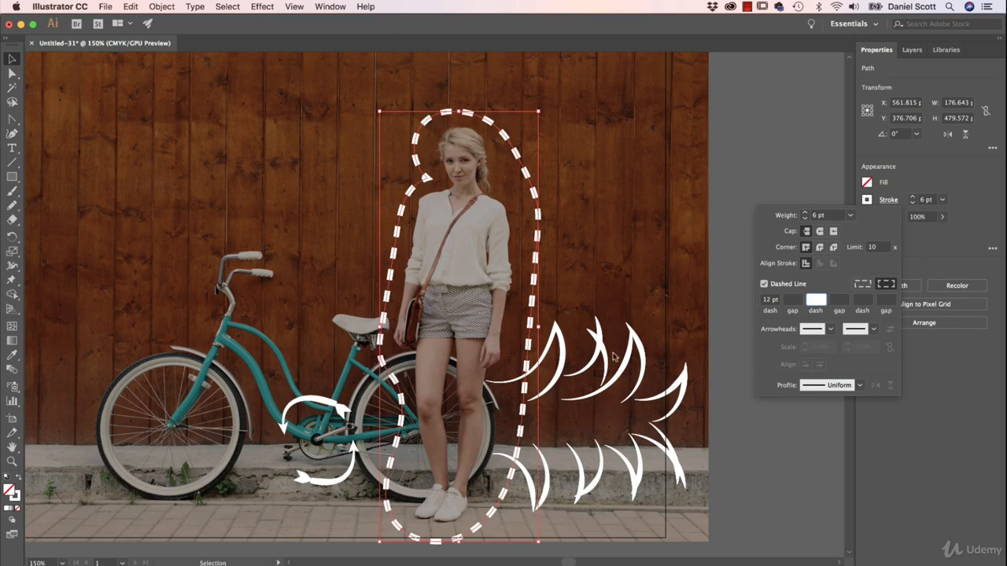
left_click(612, 284)
left_click(643, 250)
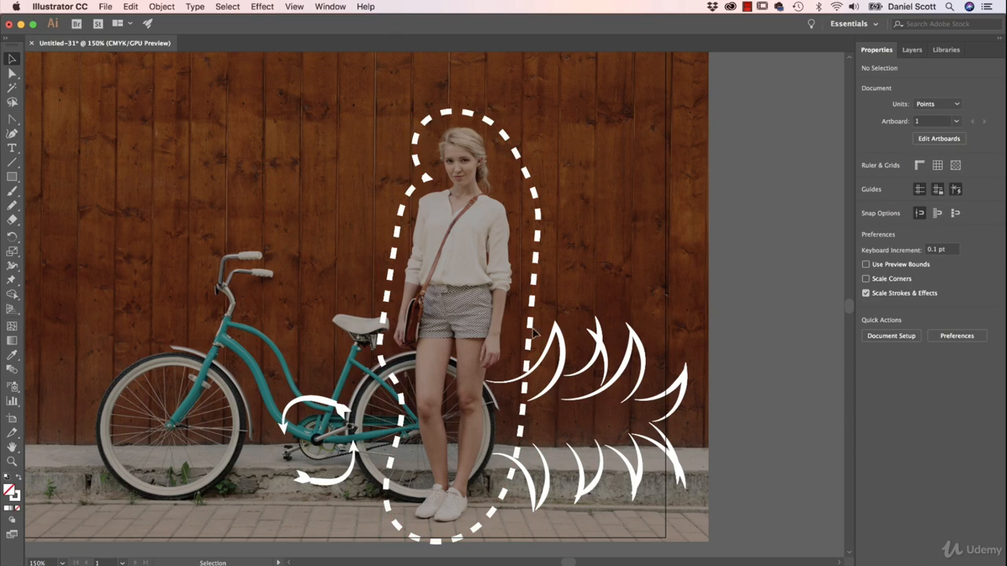
- Draw two wavy Pencil lines from the bicycle's handlebar grips towards the woman, together spanning about 168 × 58 pt
left_click_drag(324, 293, 455, 305)
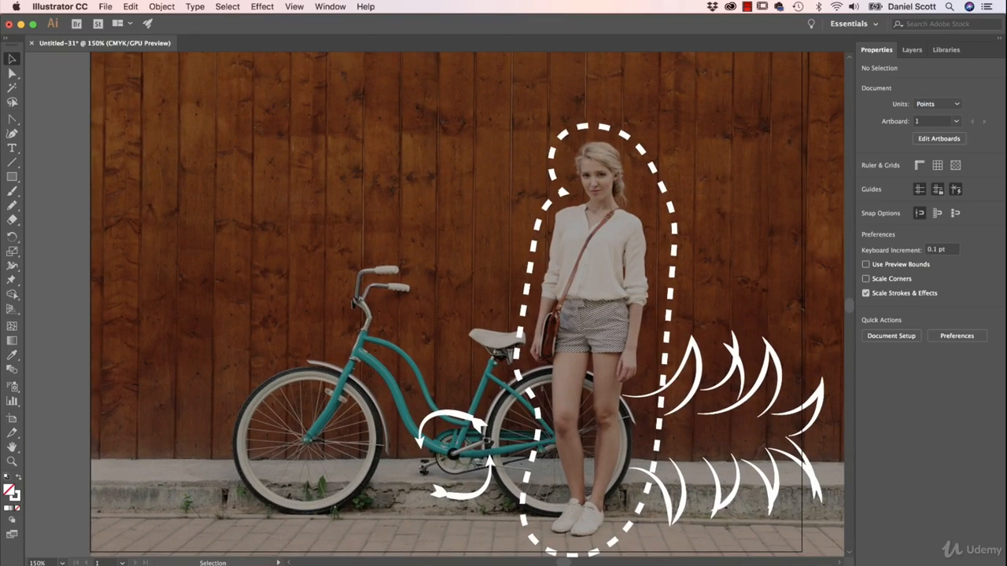
left_click(12, 205)
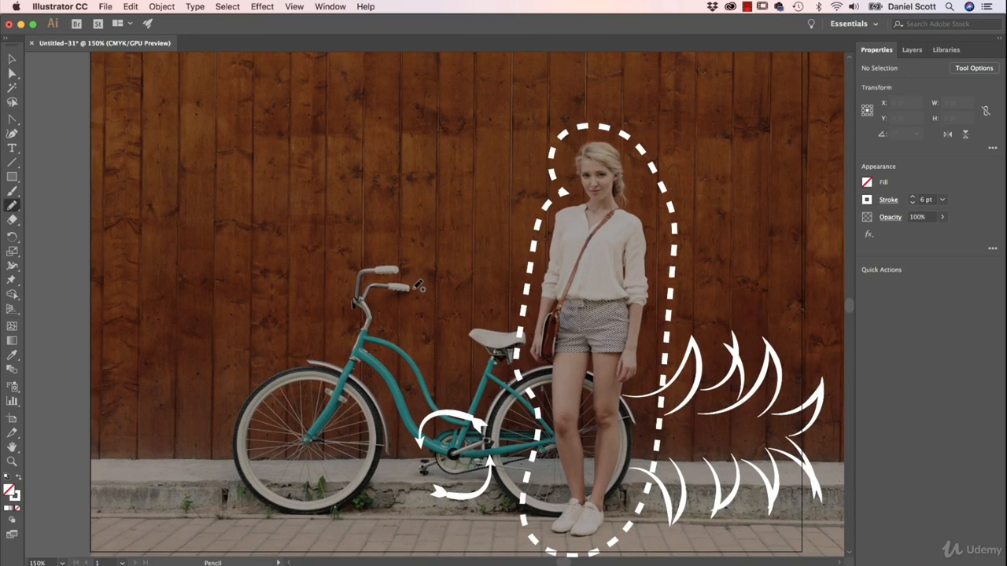
mouse_move(415, 289)
left_mouse_down()
mouse_move(444, 279)
mouse_move(553, 291)
left_mouse_up()
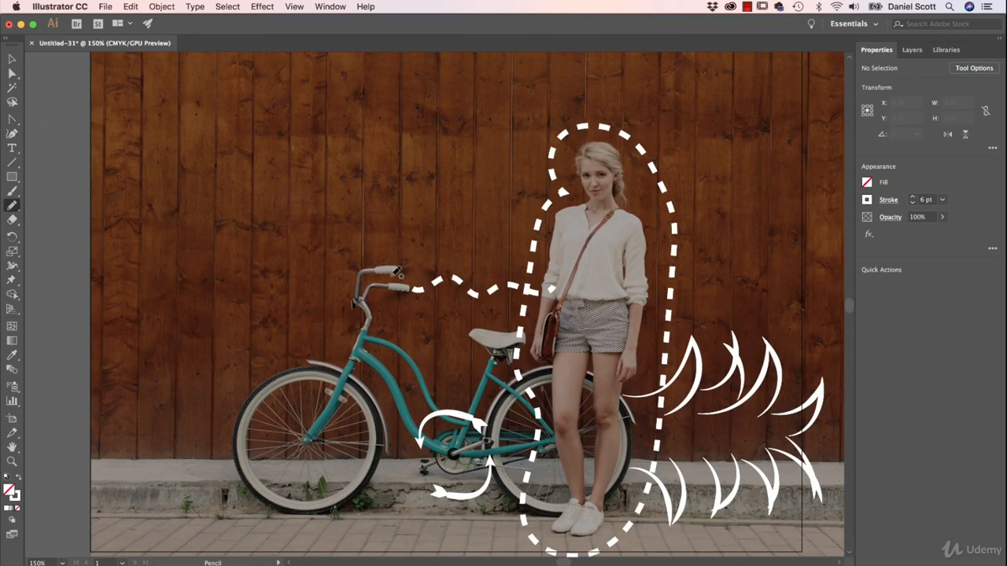
mouse_move(407, 268)
left_mouse_down()
mouse_move(476, 248)
mouse_move(525, 251)
left_mouse_up()
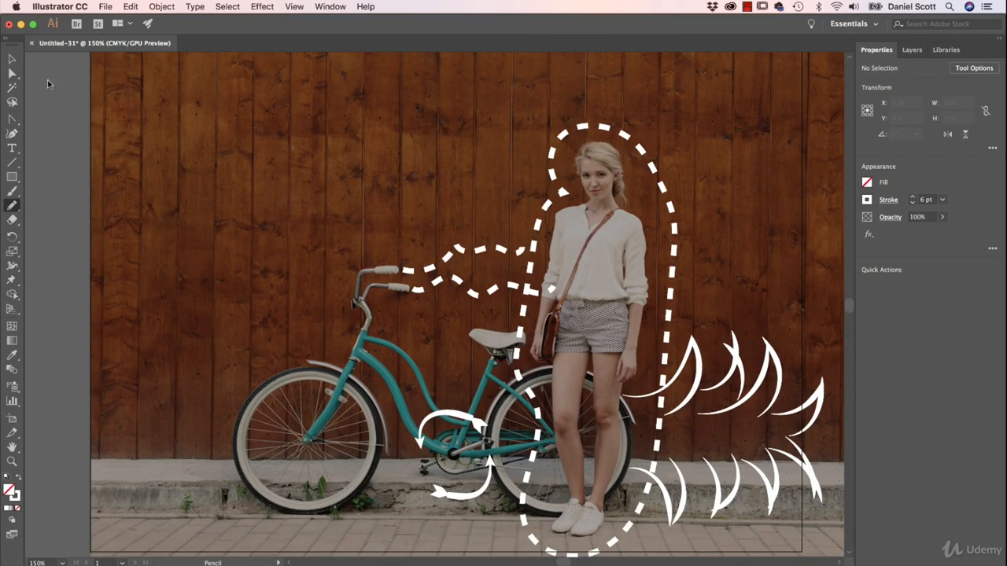
- Select both wavy handlebar lines, turn off their dashes and reduce their stroke weight to 4 pt
left_click(16, 59)
left_click_drag(438, 240, 484, 308)
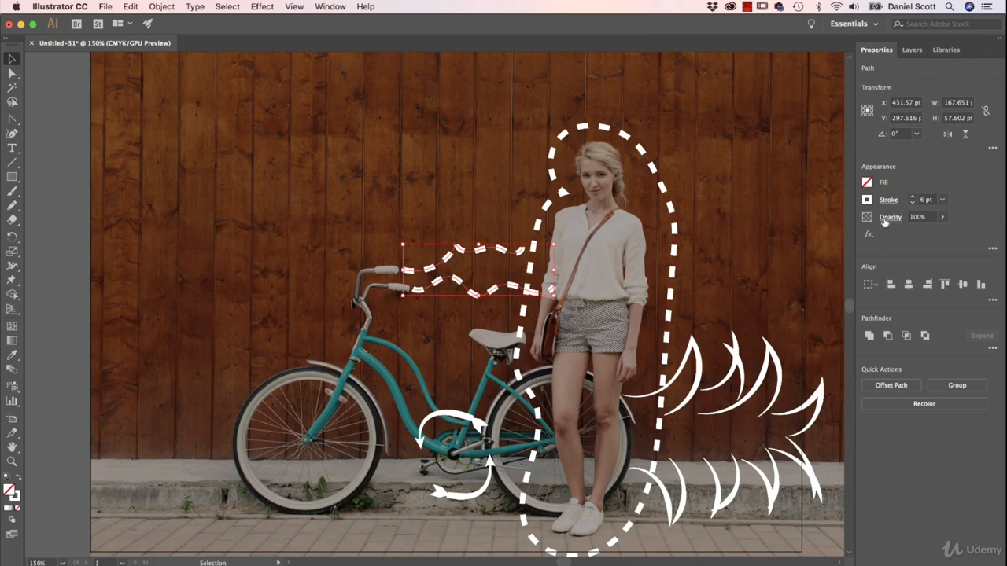
left_click(888, 200)
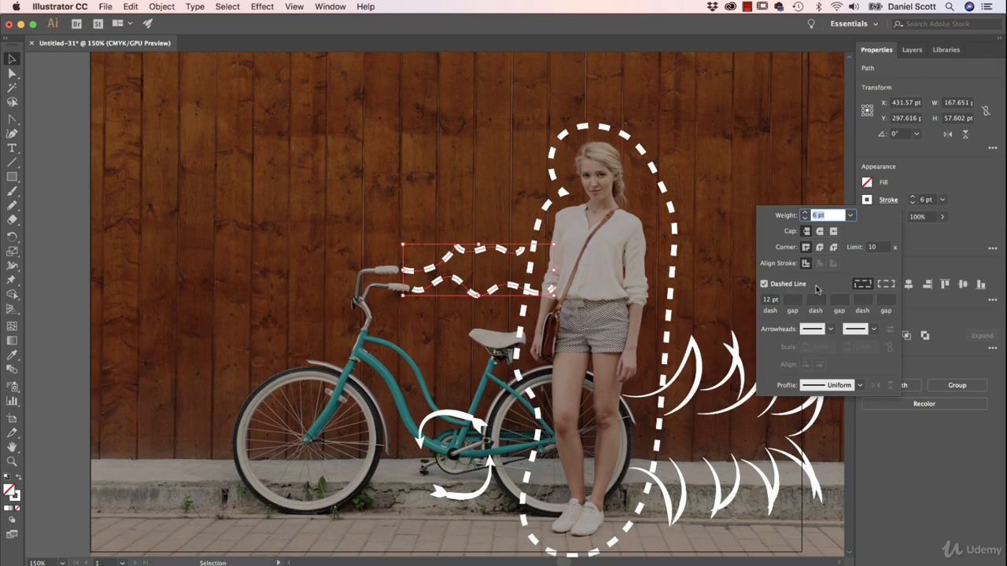
left_click(764, 284)
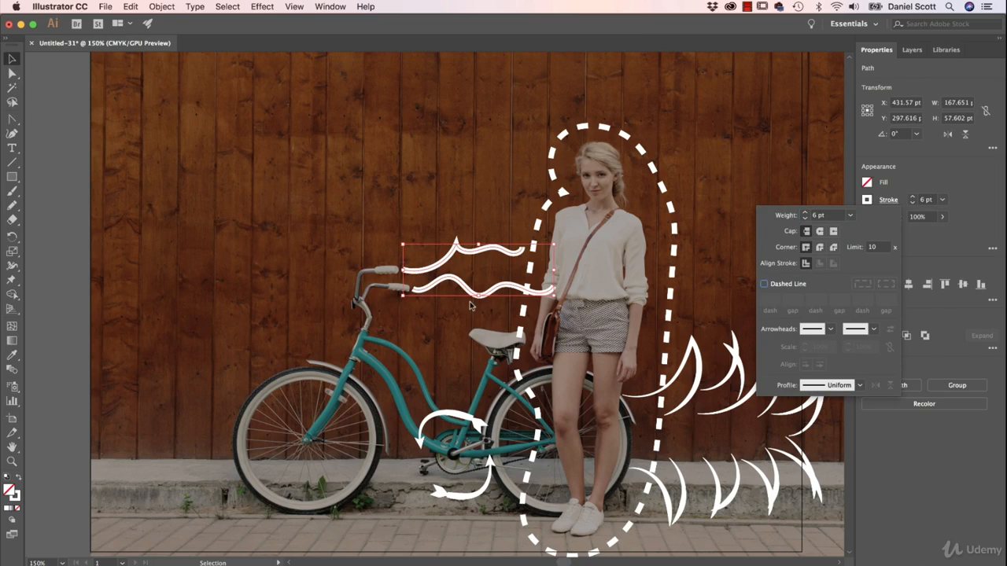
left_click(804, 218)
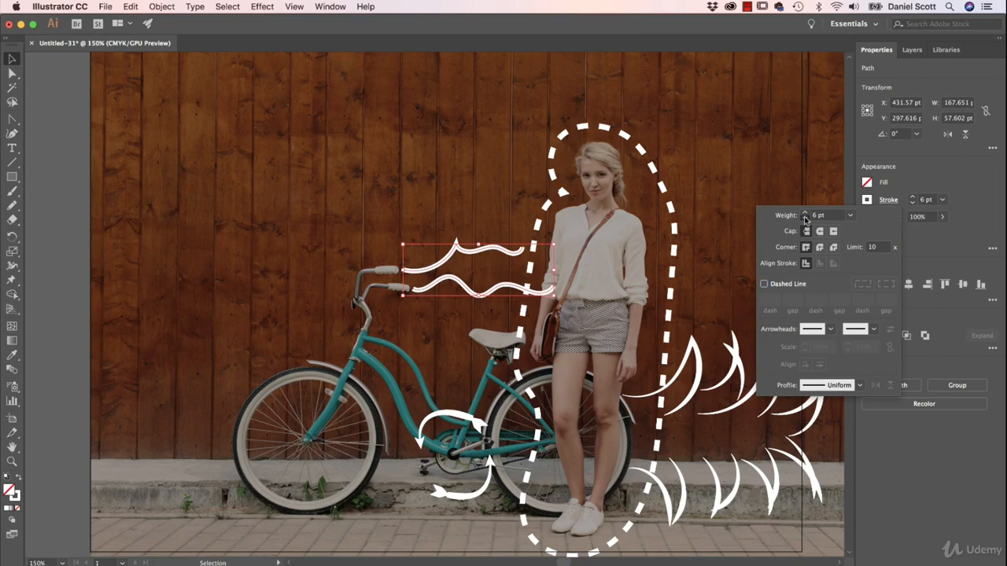
left_click(805, 219)
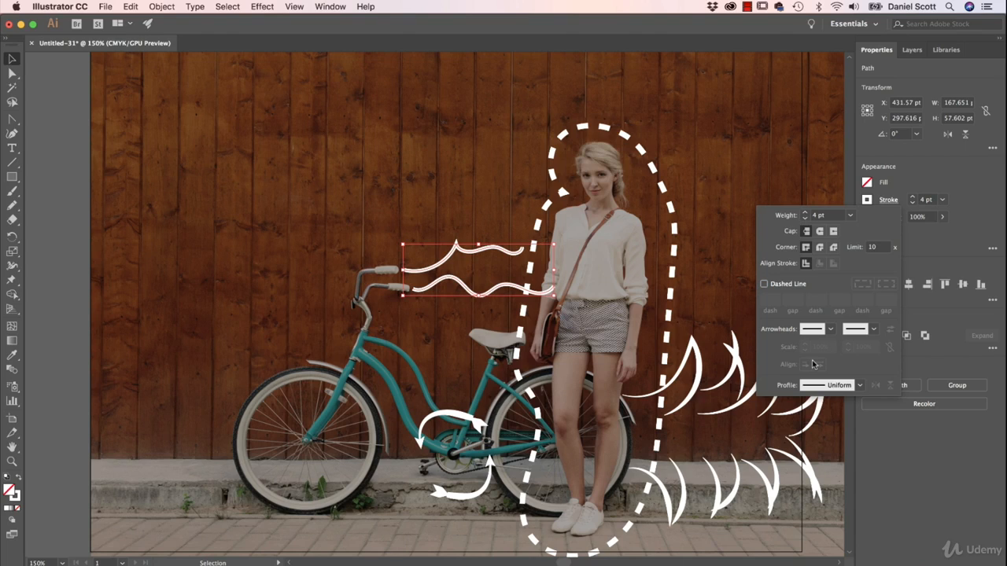
- Make the two handlebar lines dashed with a 0 pt dash and a 12 pt gap
left_click(786, 284)
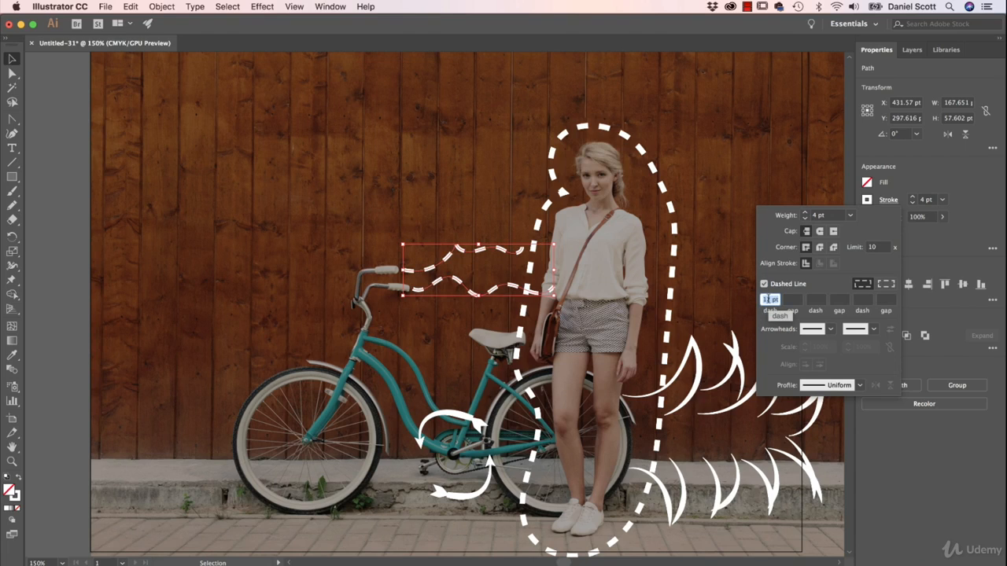
type("0")
key("Tab")
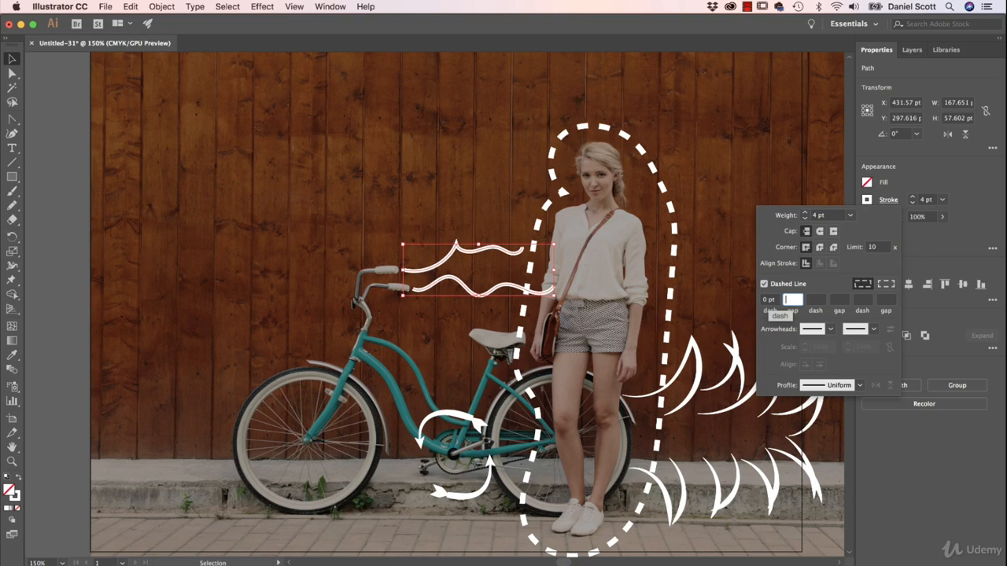
type("12")
key("Tab")
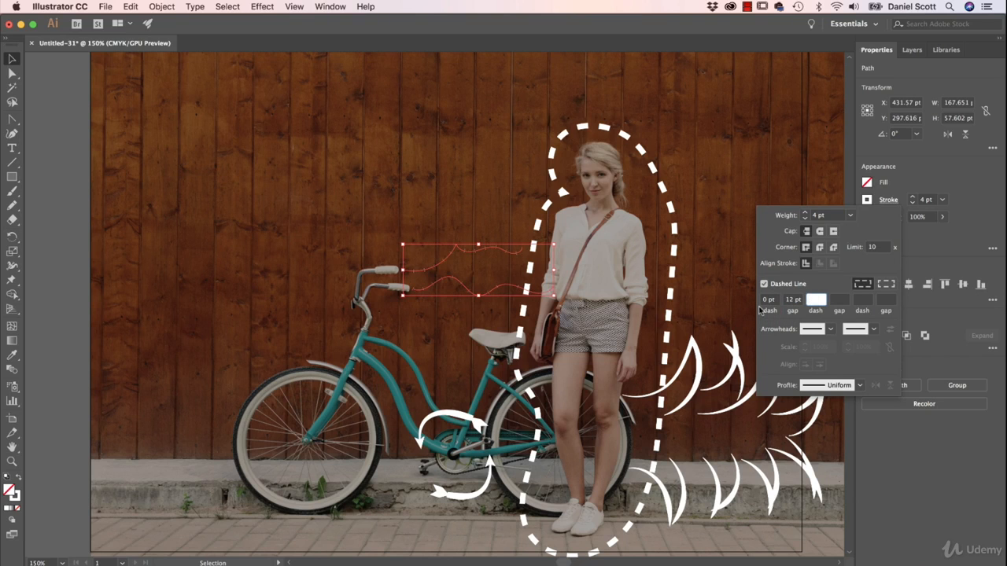
- Apply round caps to the dashes of the two handlebar lines
left_click(441, 259)
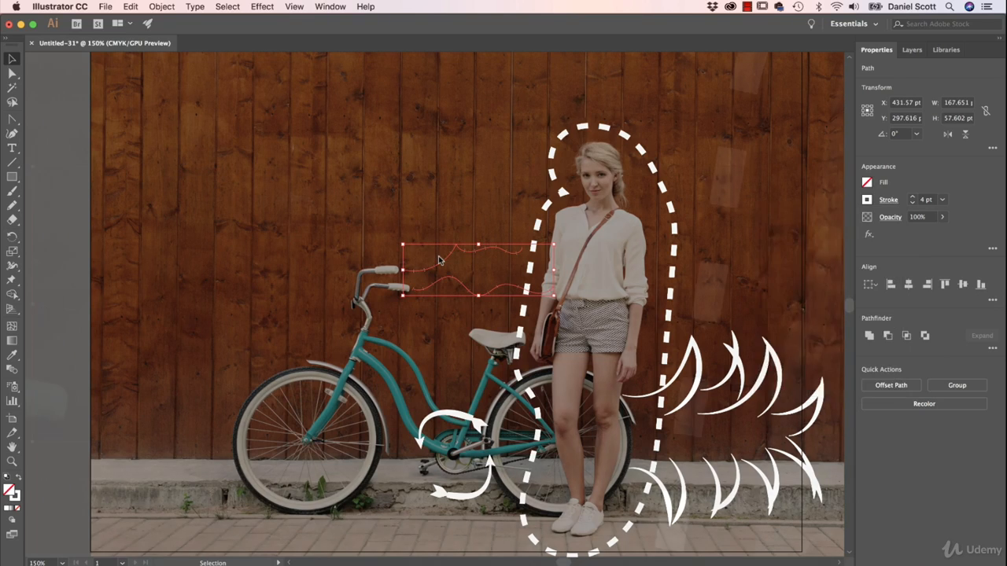
key("super+equal")
key("super+equal")
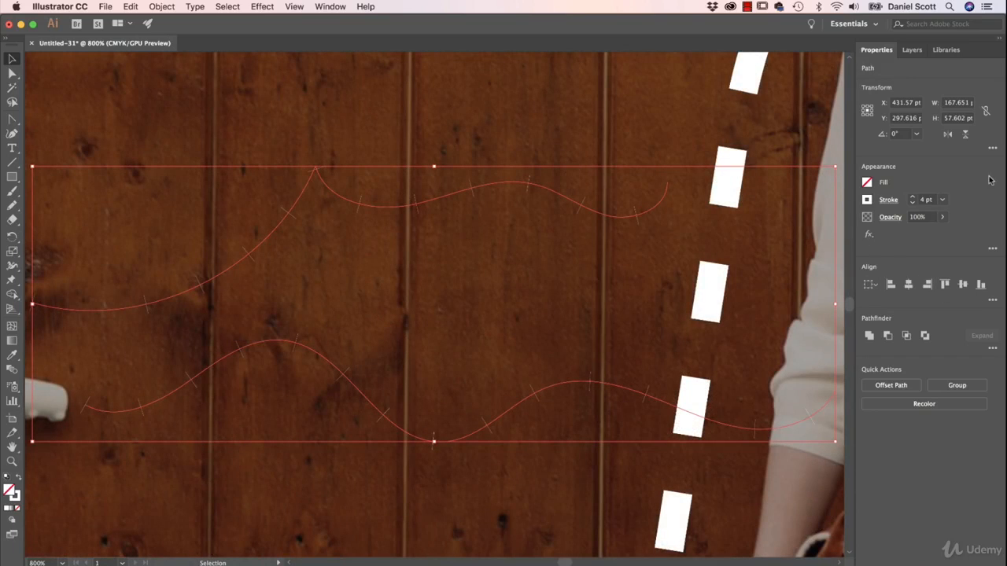
left_click(889, 201)
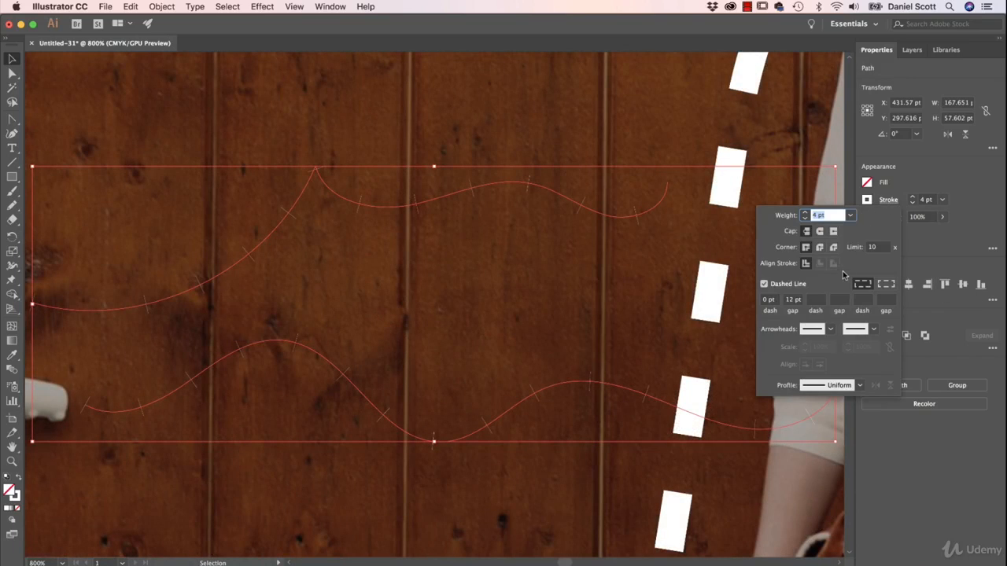
left_click(819, 232)
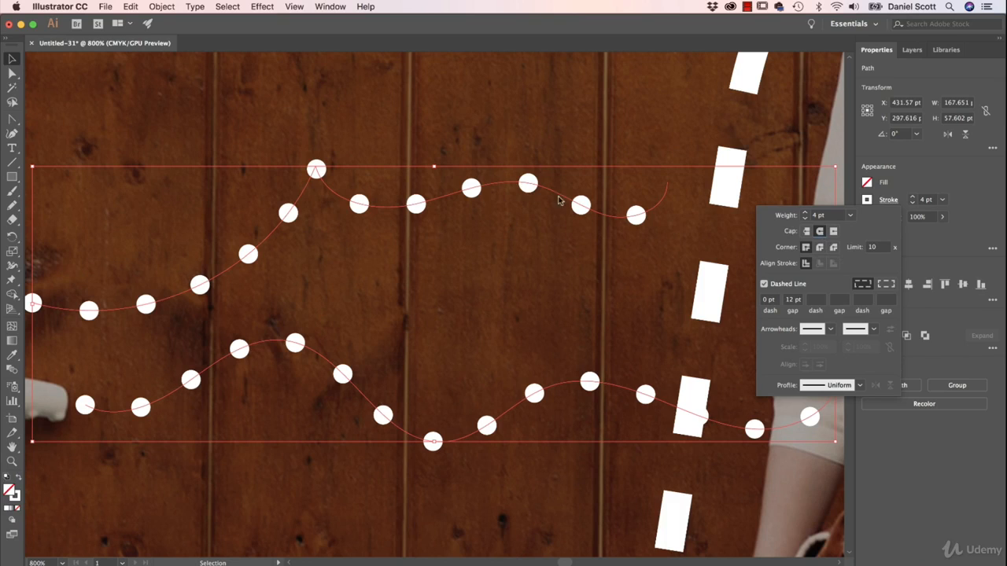
- Try dash gaps of 20 pt and 2 pt on the two handlebar lines
left_click(794, 299)
type("20")
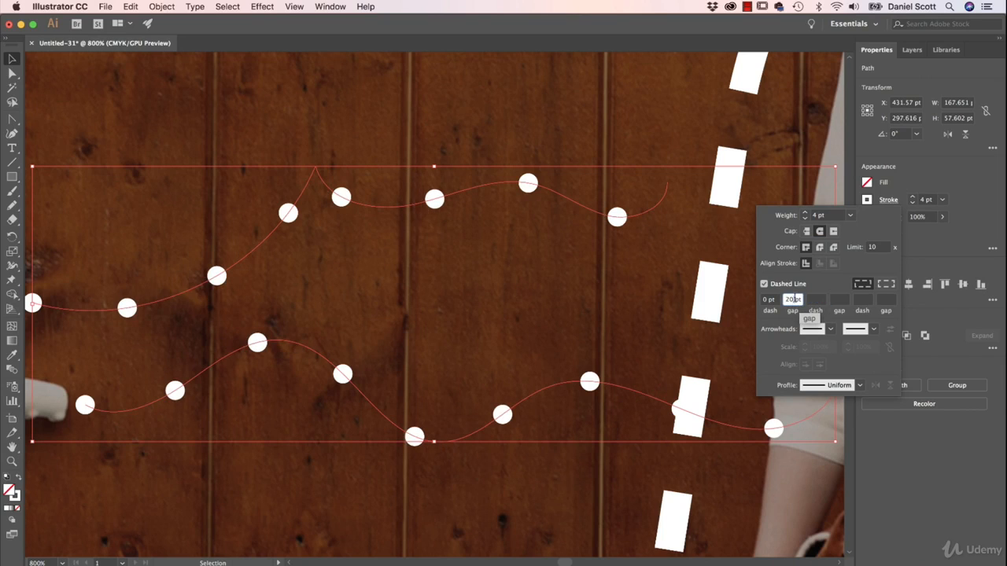
double_click(791, 300)
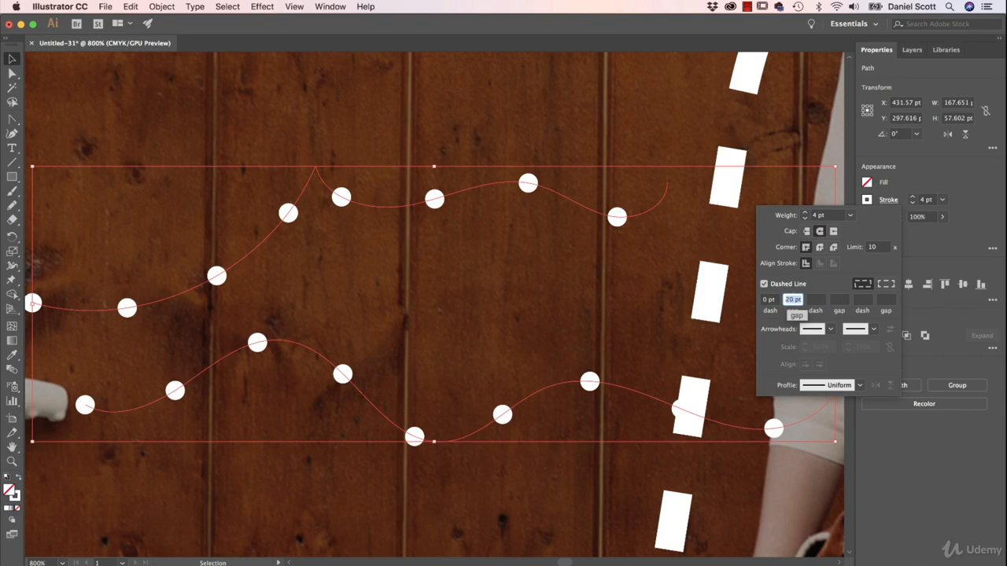
type("2")
key("Tab")
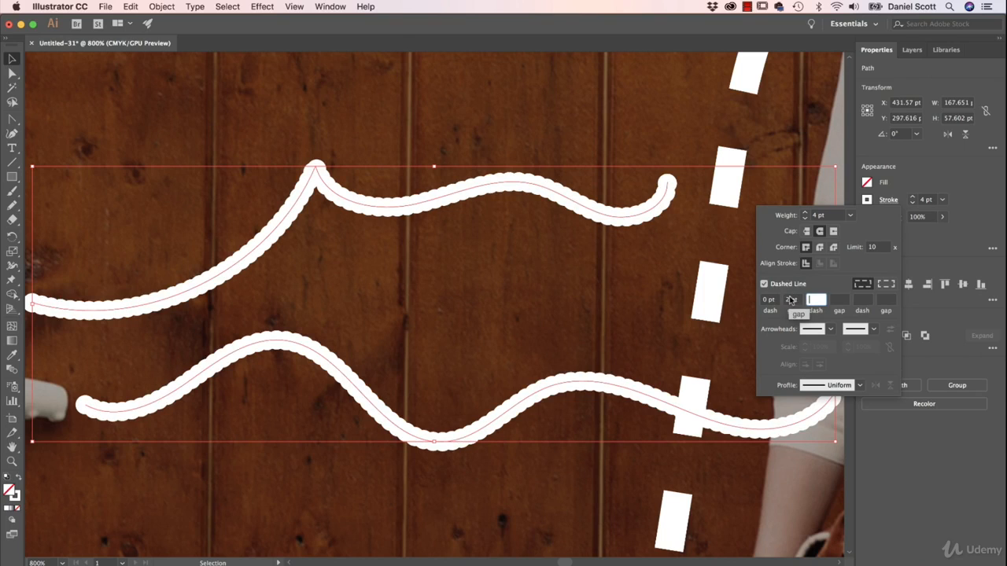
- Set the handlebar lines' dash gap to 10 pt and deselect them with the whole artboard in view
left_click_drag(786, 299, 798, 299)
type("10")
key("Tab")
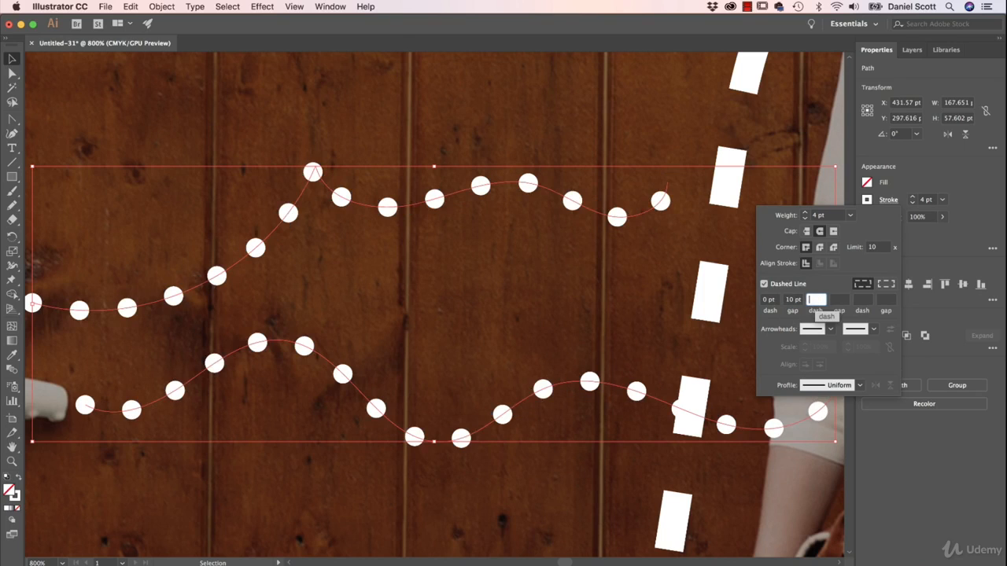
left_click(482, 326)
key("super+minus")
key("super+minus")
key("super+minus")
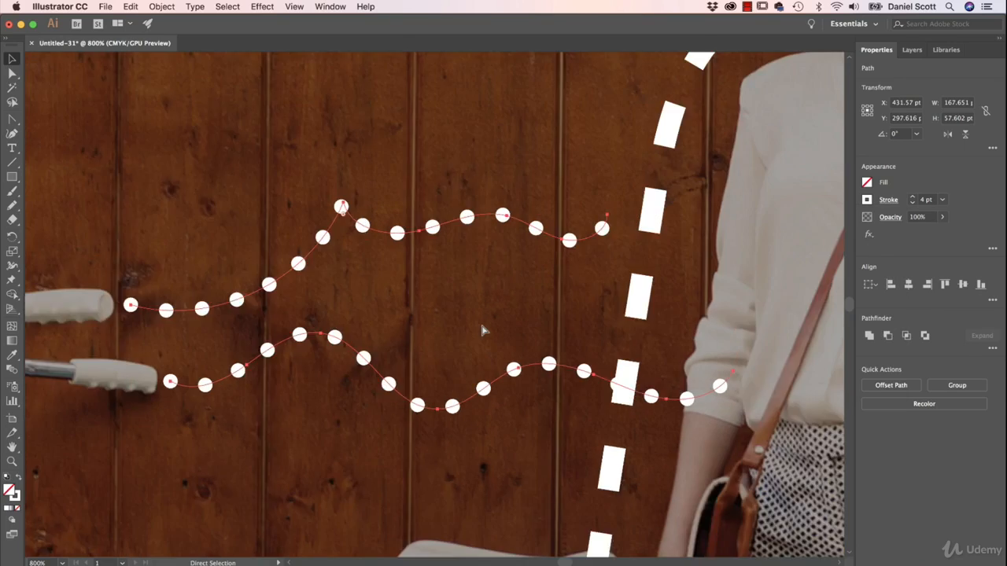
key("super+0")
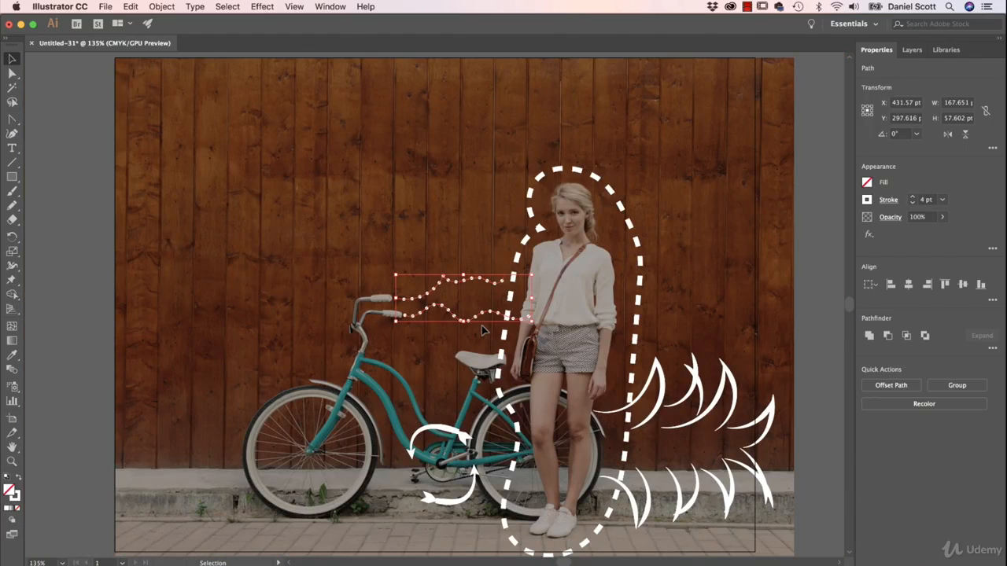
key("v")
left_click(57, 307)
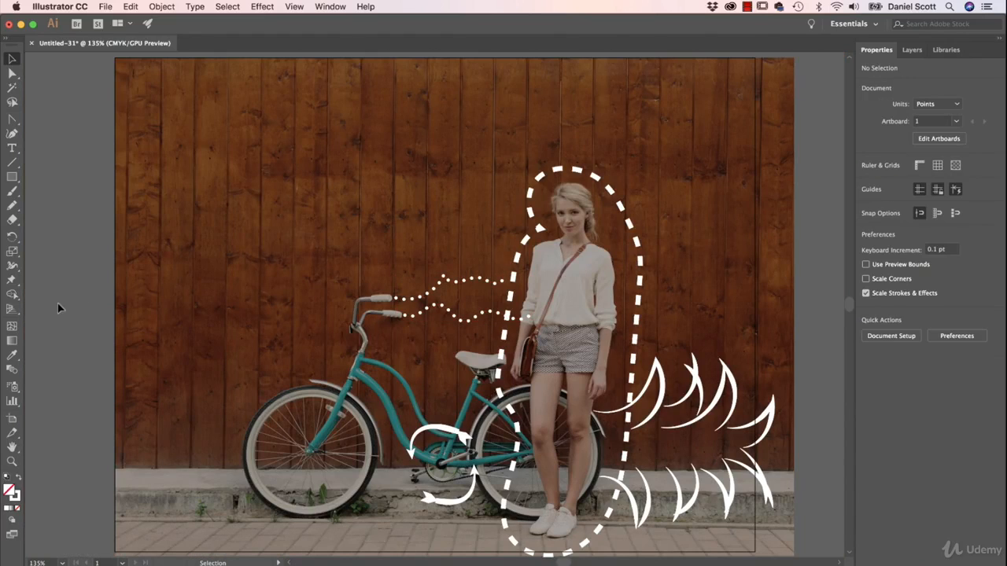